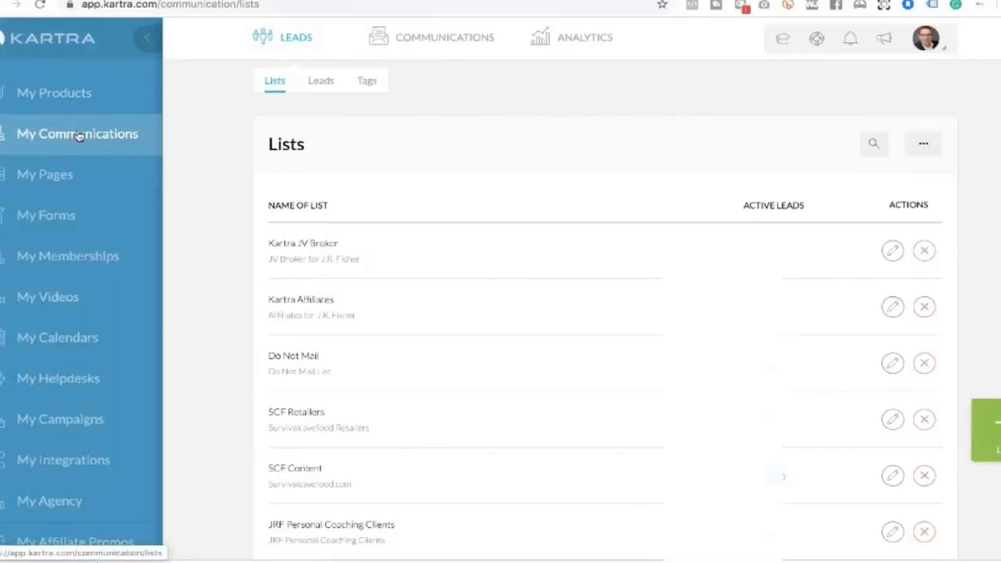
# Open the FAU Promo 2019 Webinar Reg. Evergreen sequence for editing from the Sequences list
pyautogui.click(79, 135)
pyautogui.click(435, 38)
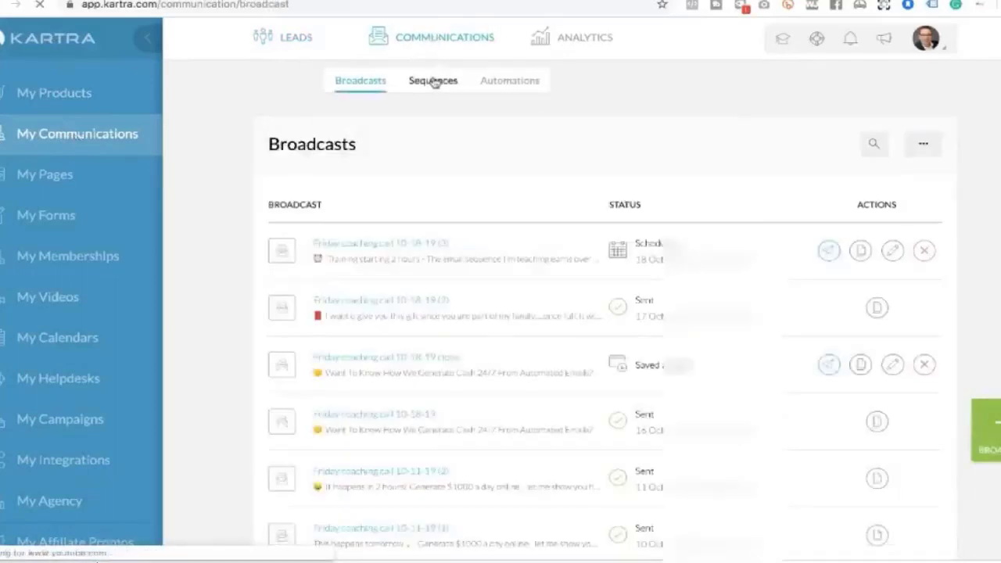
pyautogui.click(433, 82)
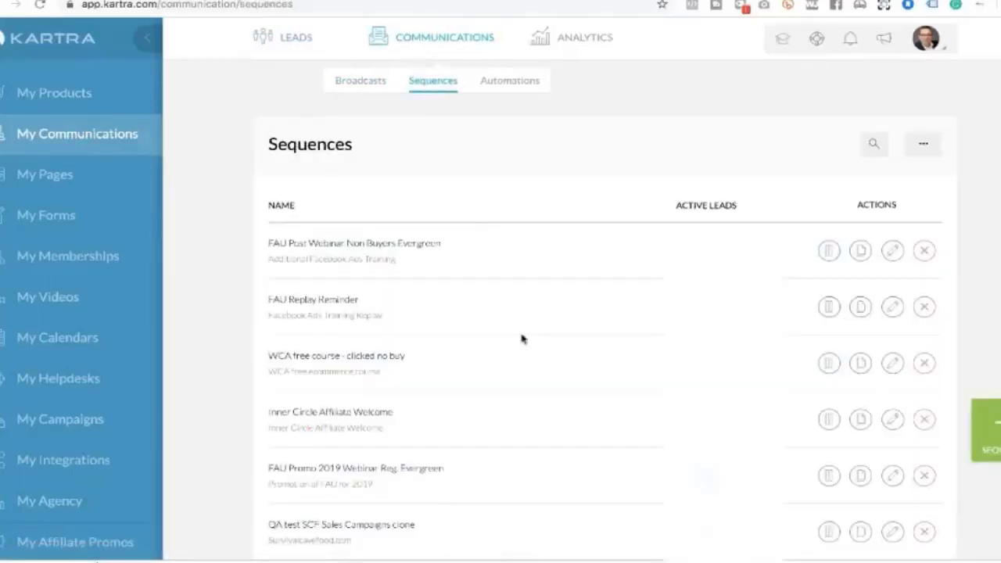
pyautogui.scroll(-3, 521, 337)
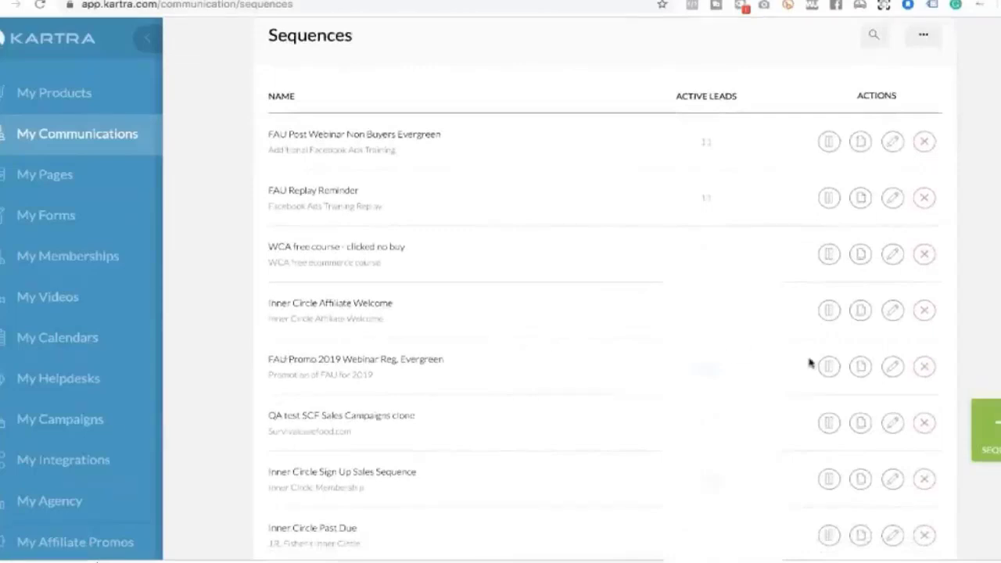
pyautogui.click(893, 367)
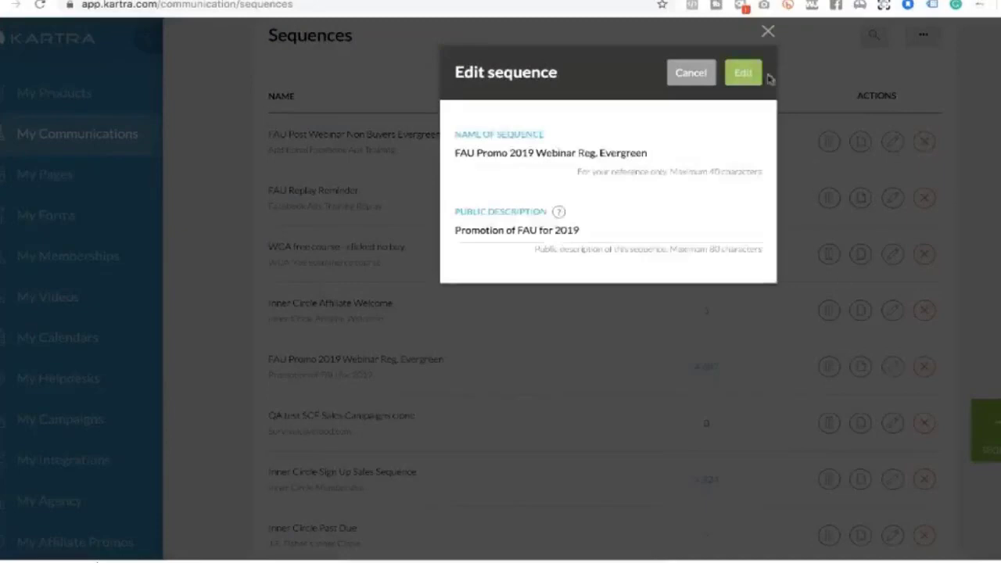
pyautogui.click(745, 72)
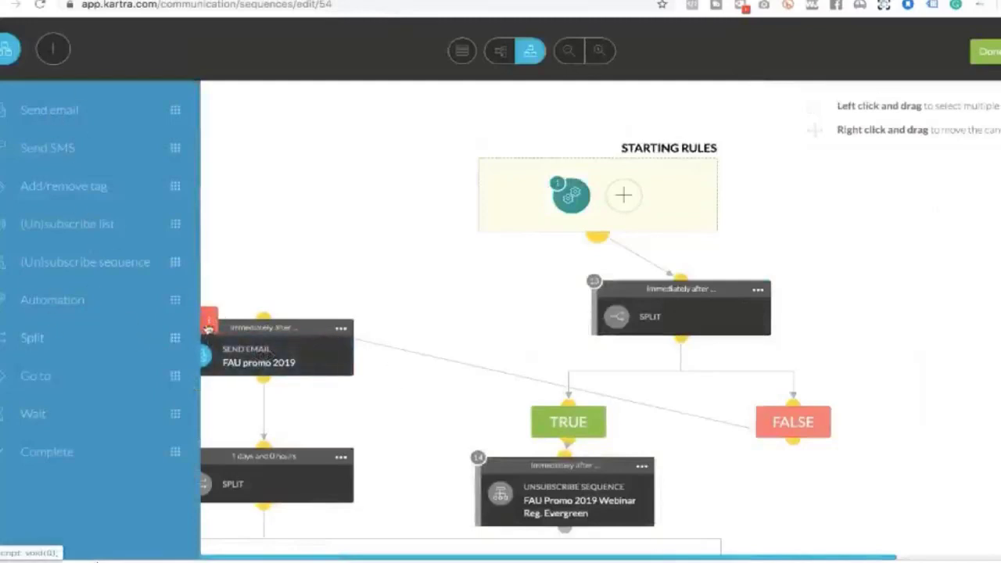
# Hide the step palette to widen the flow canvas
pyautogui.click(208, 327)
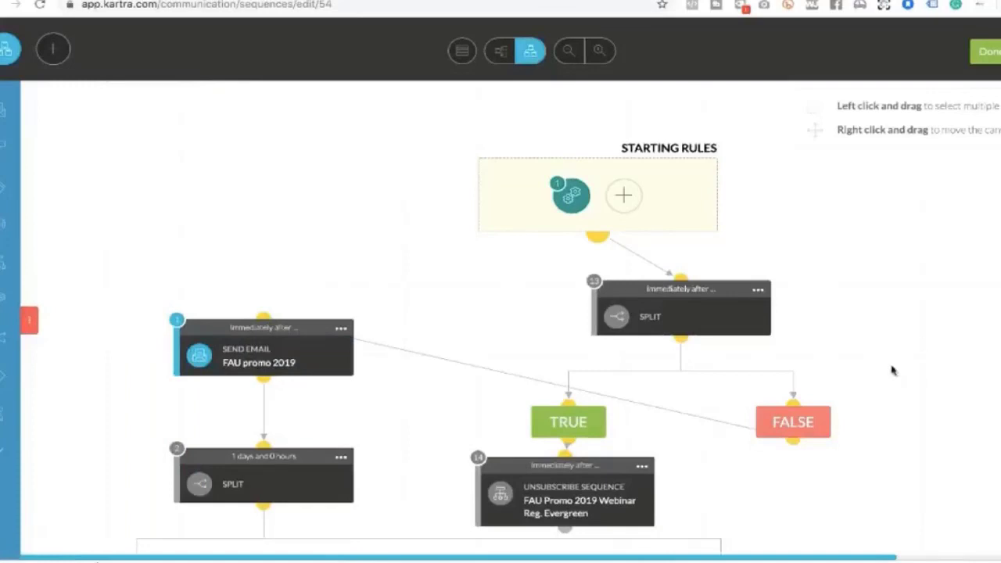
pyautogui.scroll(-3, 894, 370)
pyautogui.scroll(-10, 894, 370)
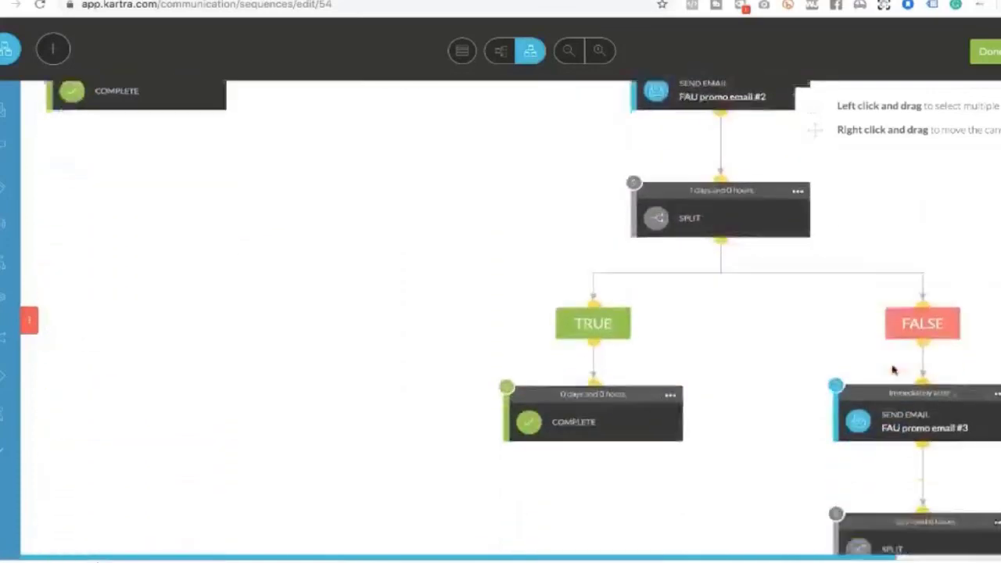
pyautogui.scroll(12, 894, 370)
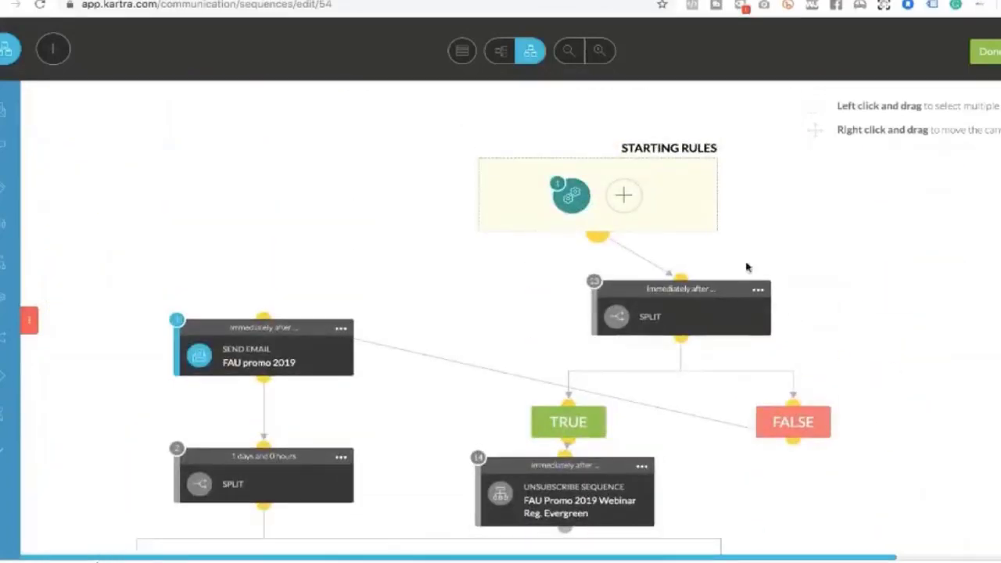
# Re-save the starting rule triggered by completing JRF DCA Sales Sequence
pyautogui.click(571, 201)
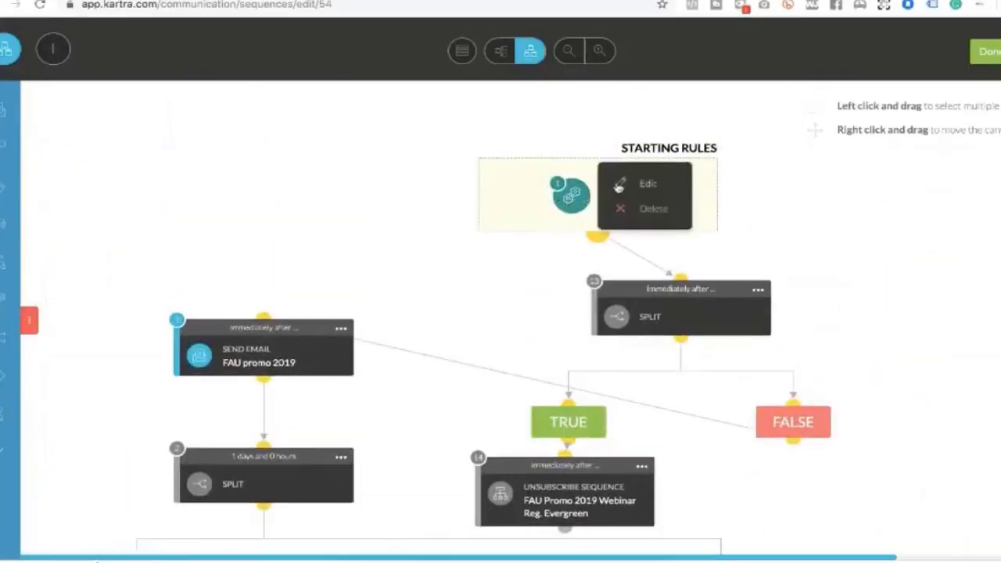
pyautogui.click(617, 188)
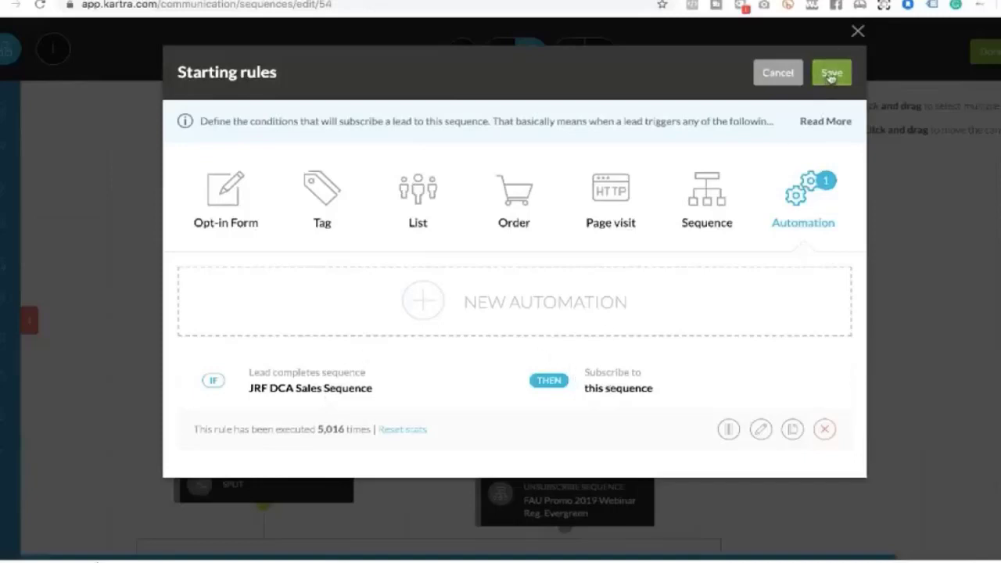
pyautogui.click(831, 74)
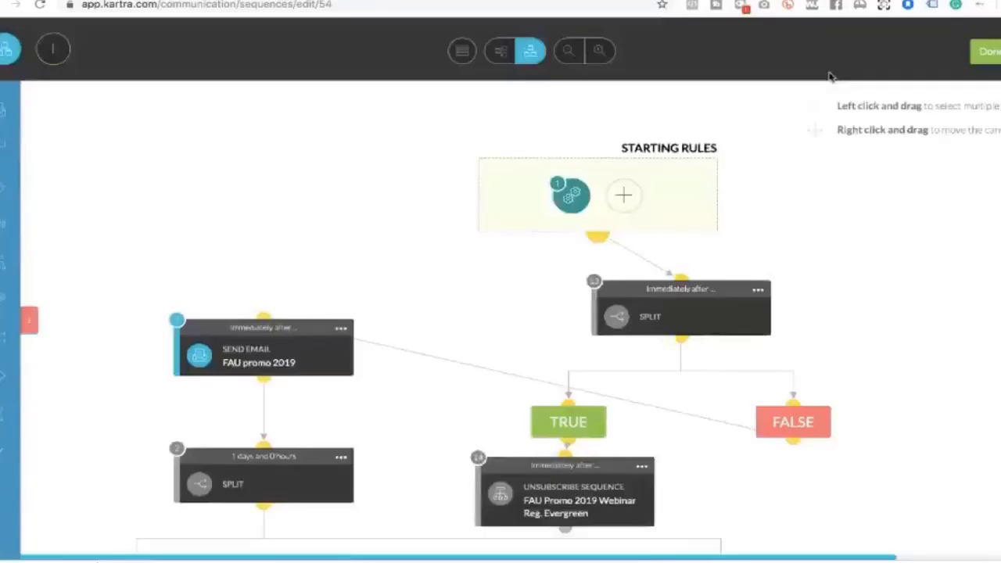
pyautogui.click(758, 292)
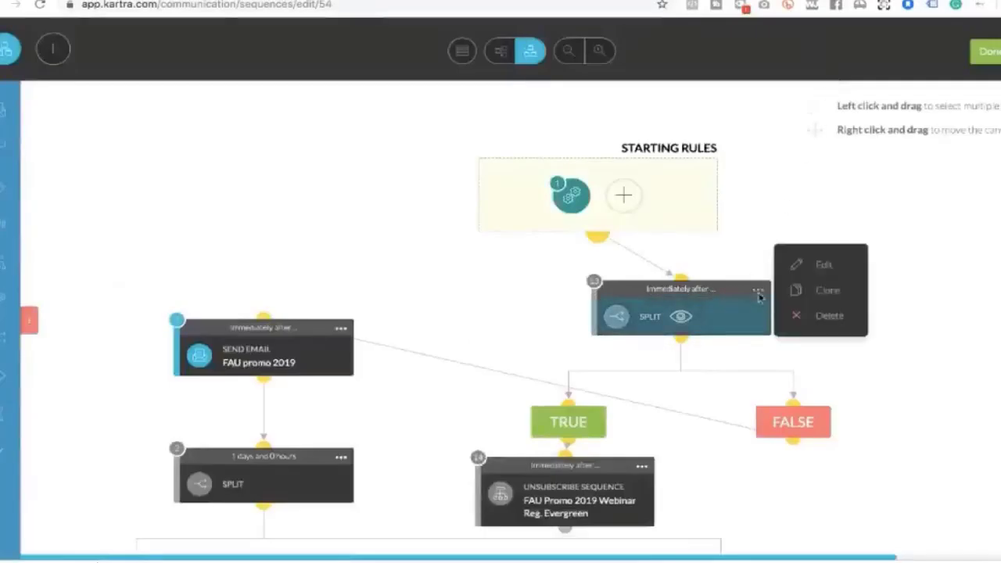
pyautogui.click(804, 271)
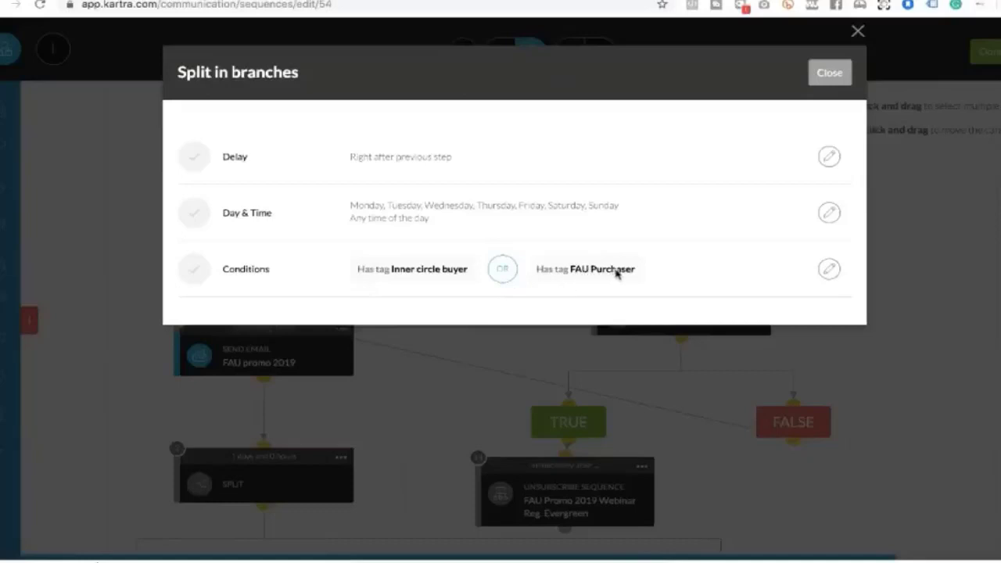
pyautogui.click(829, 72)
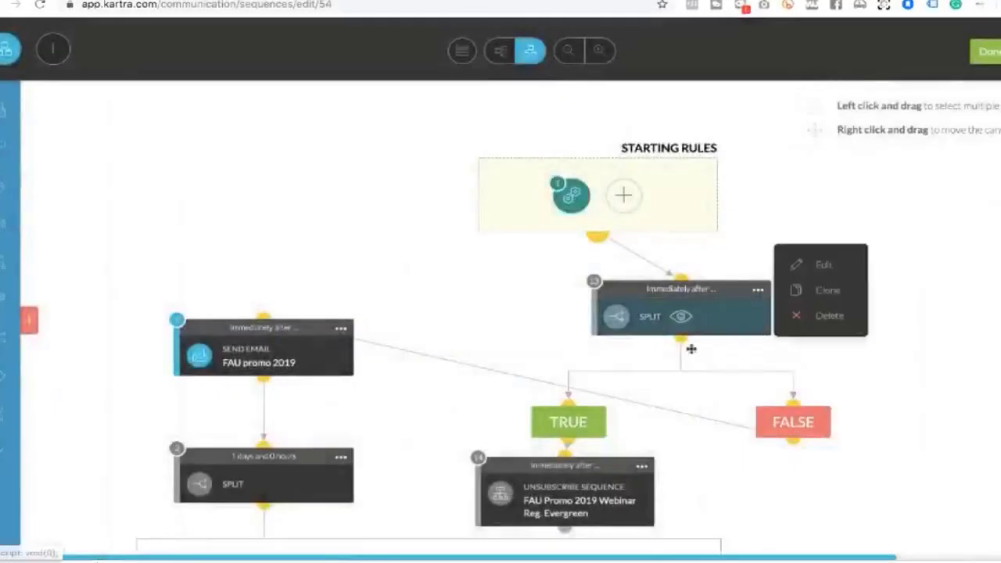
pyautogui.scroll(-1, 601, 445)
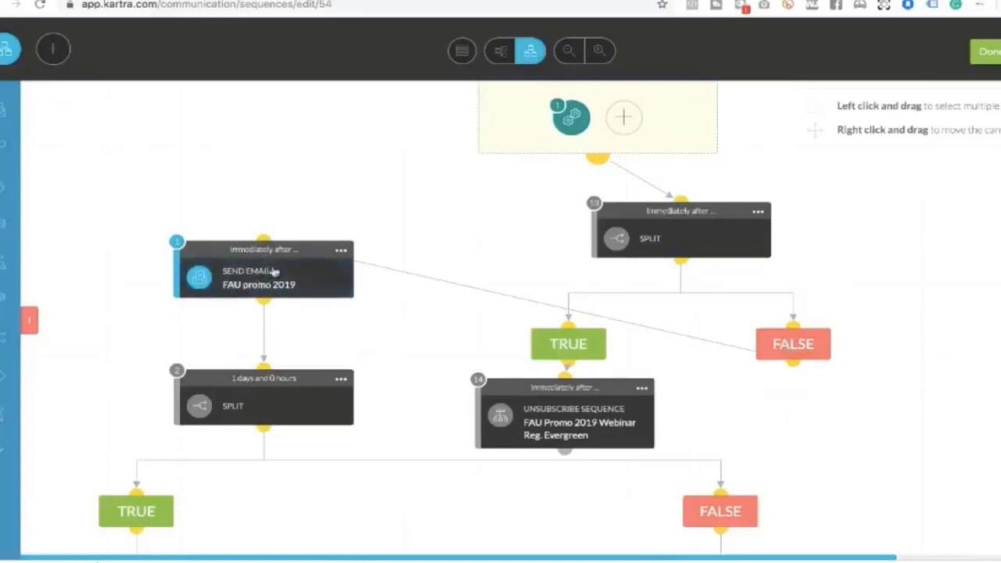
pyautogui.click(340, 251)
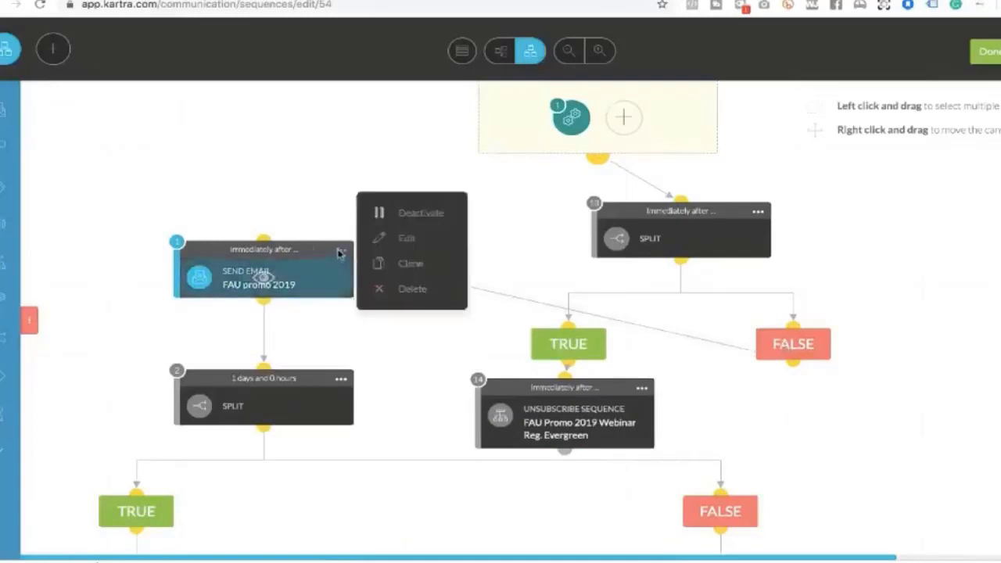
pyautogui.click(379, 244)
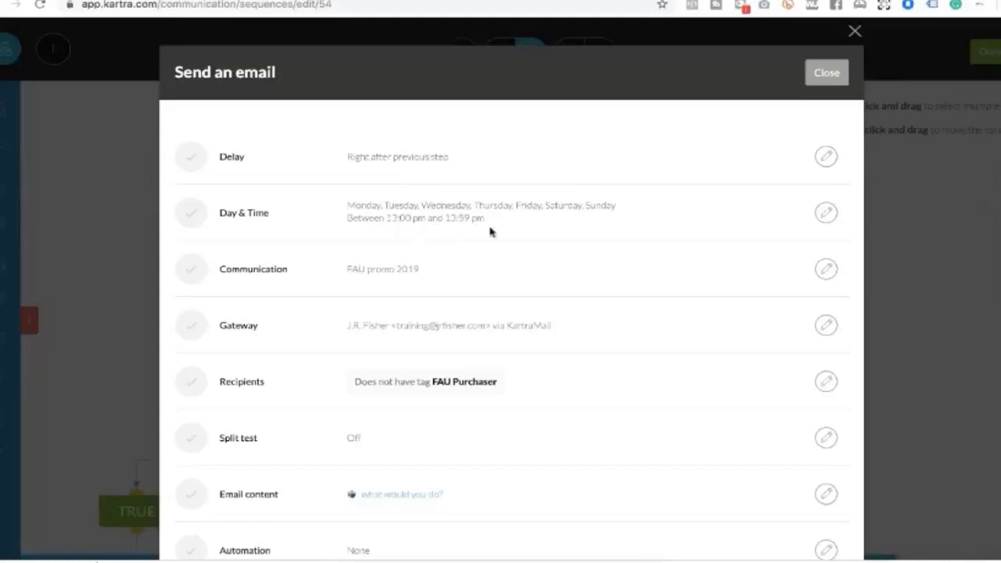
pyautogui.scroll(-2, 490, 231)
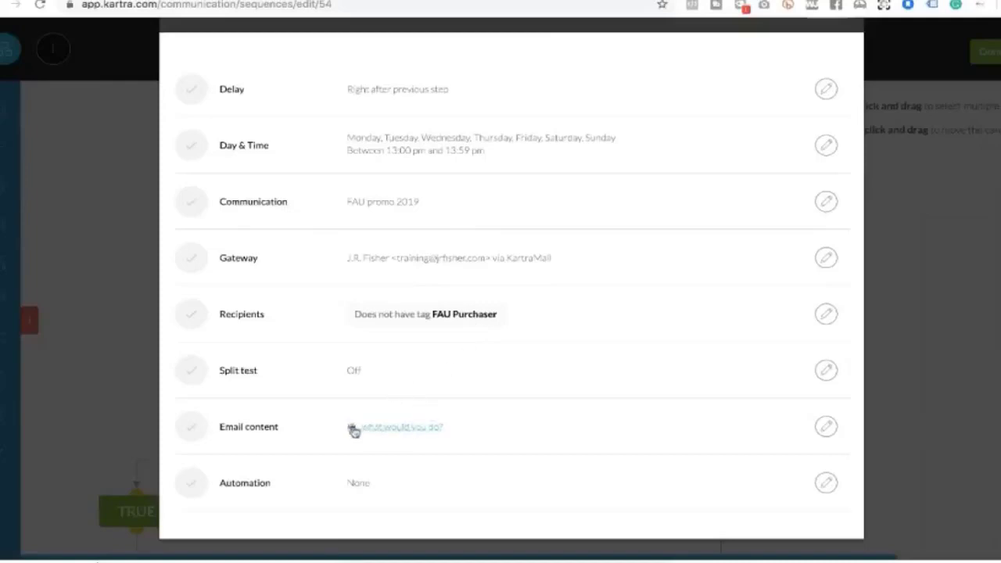
pyautogui.click(825, 427)
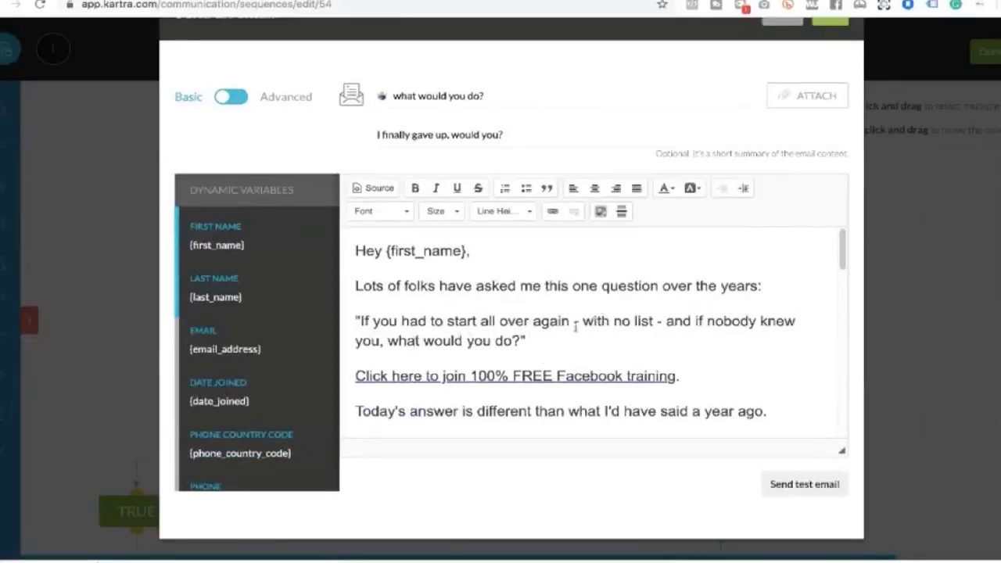
pyautogui.scroll(-15, 575, 327)
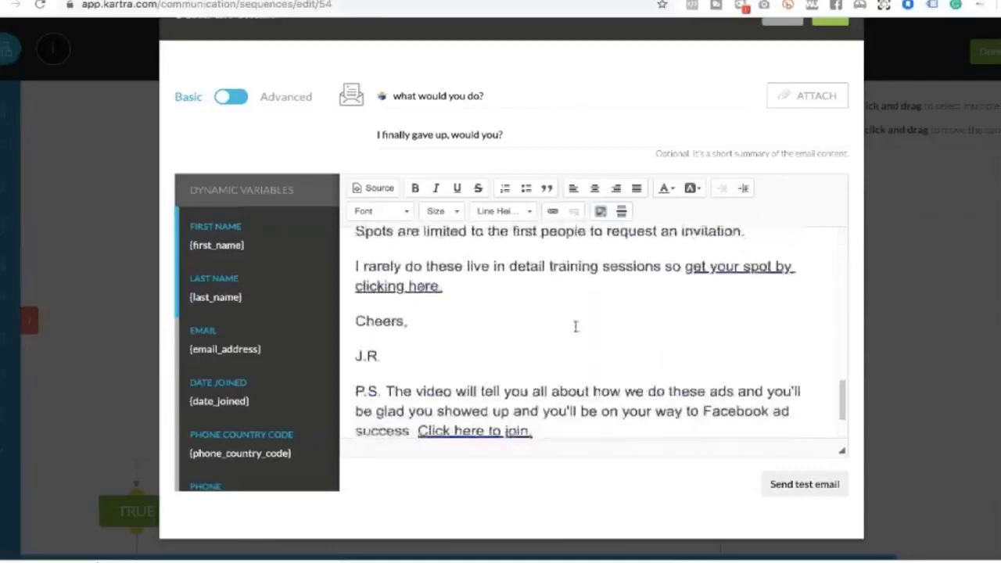
pyautogui.scroll(-2, 575, 327)
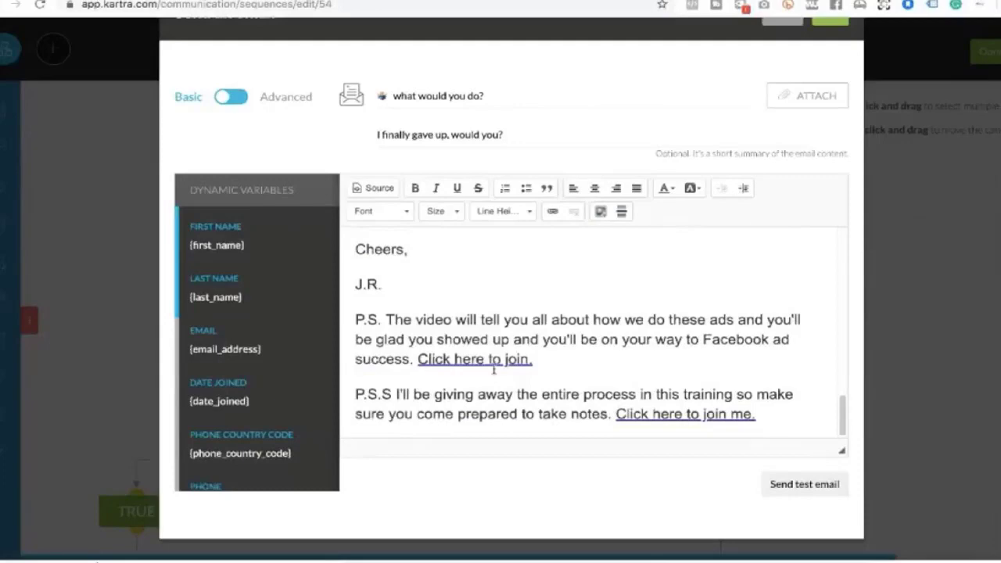
pyautogui.scroll(2, 811, 85)
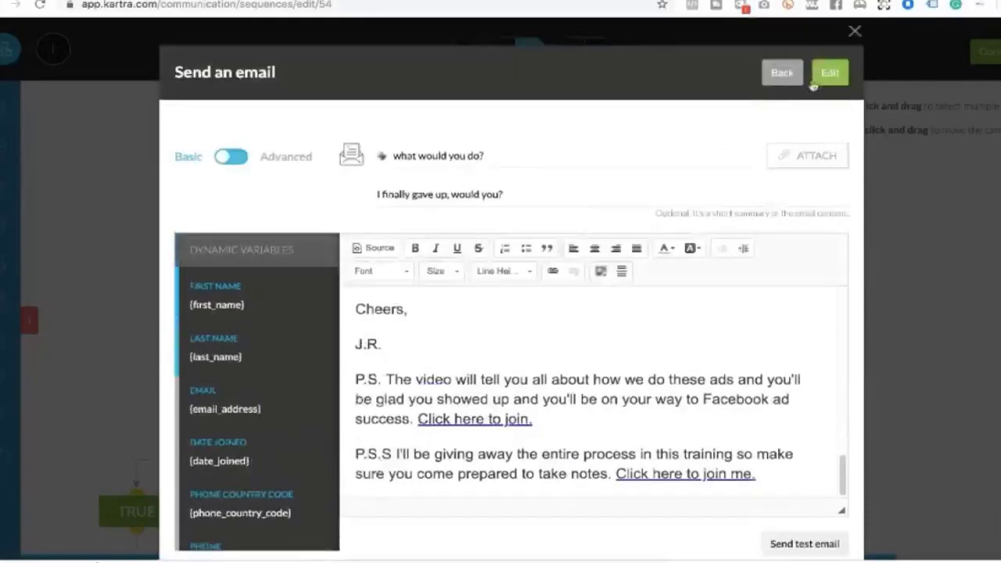
pyautogui.click(829, 73)
pyautogui.click(855, 34)
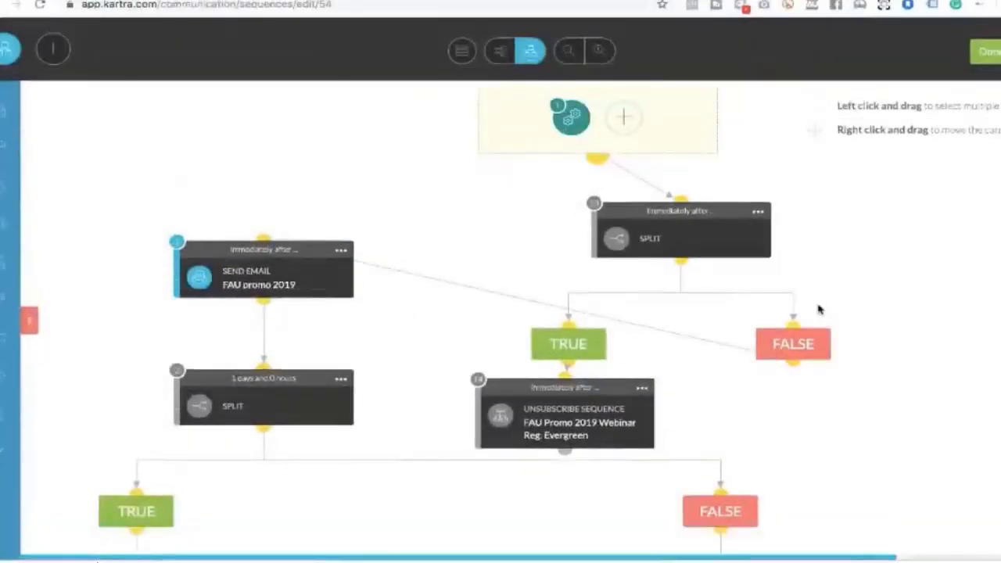
# Review the 1-day split settings that follow FAU promo 2019
pyautogui.moveTo(318, 275)
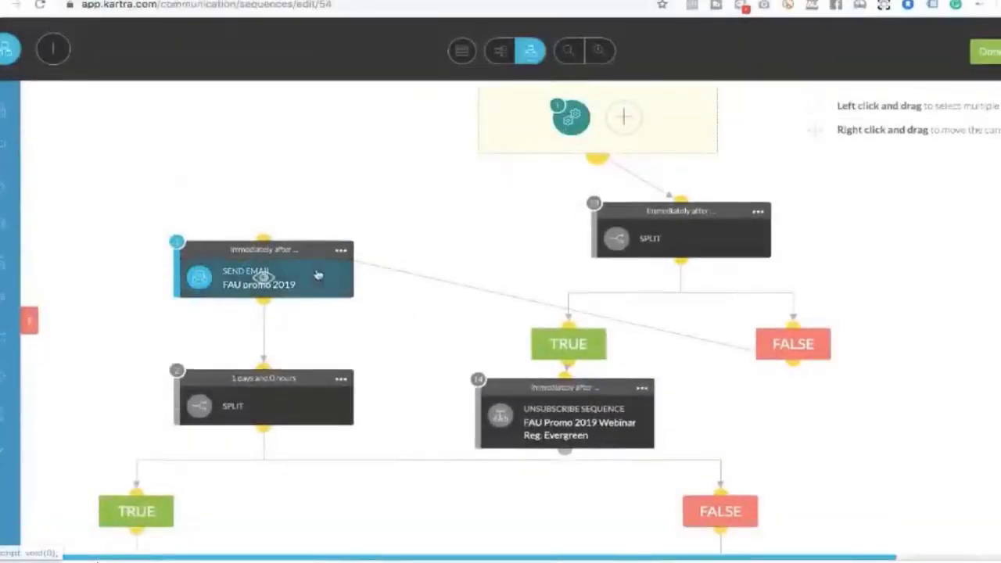
pyautogui.click(341, 379)
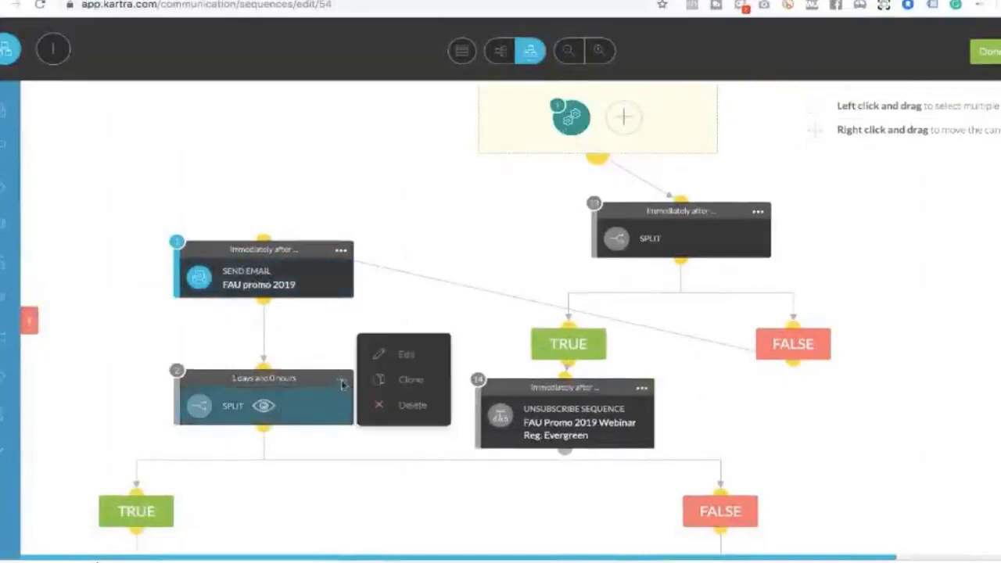
pyautogui.click(343, 381)
pyautogui.click(341, 380)
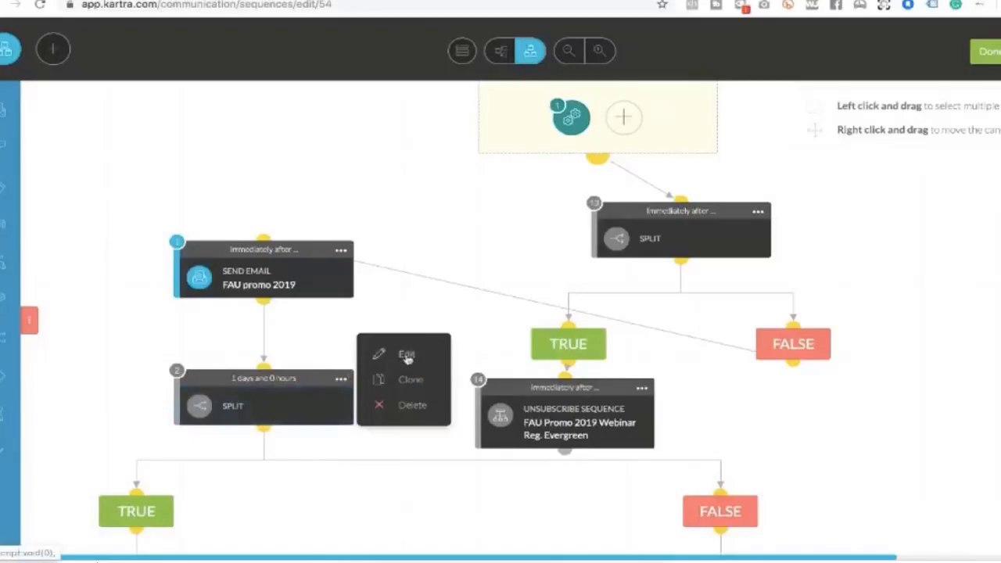
pyautogui.click(407, 357)
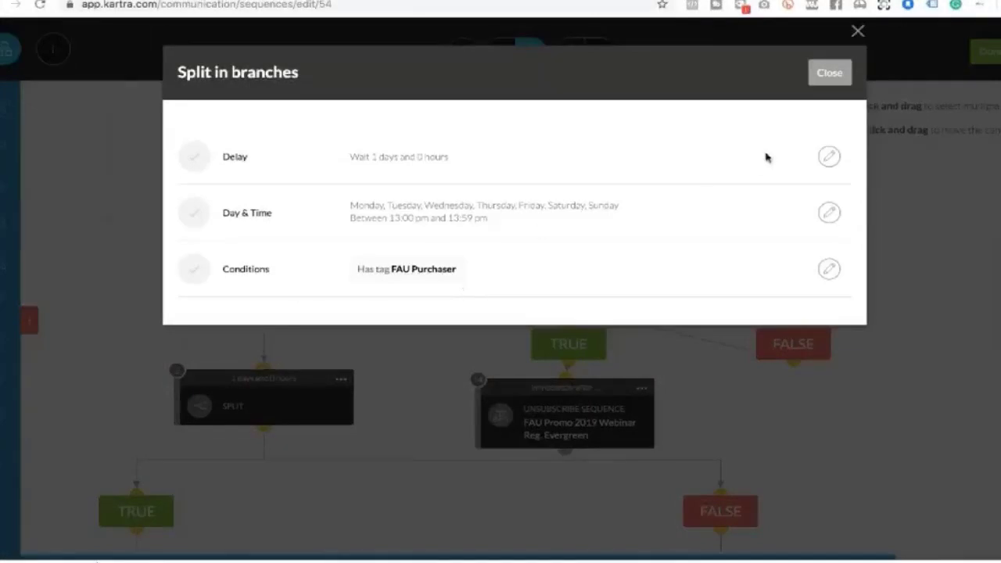
pyautogui.click(827, 74)
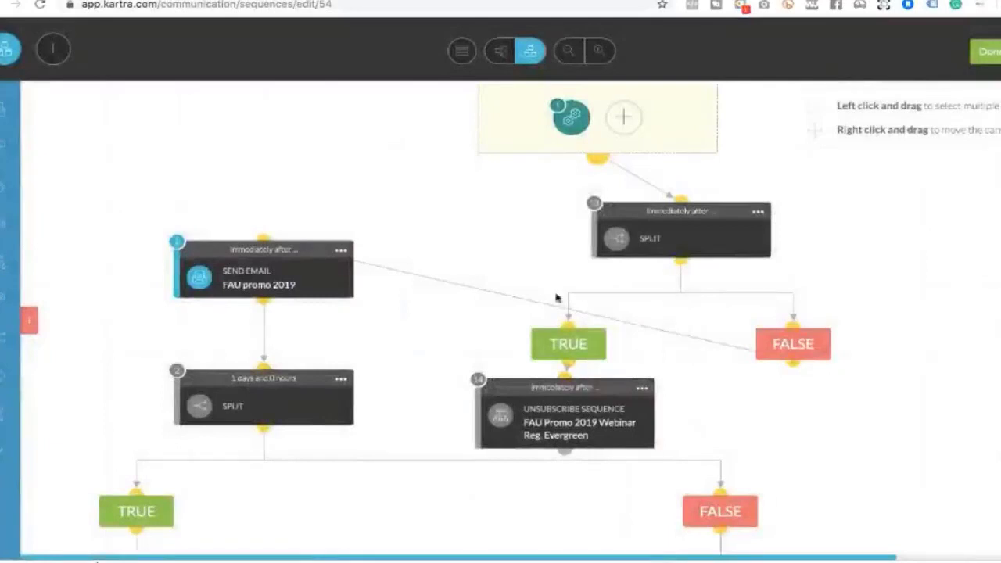
# Scroll down to the FAU promo email #2 send-email step
pyautogui.scroll(-3, 480, 341)
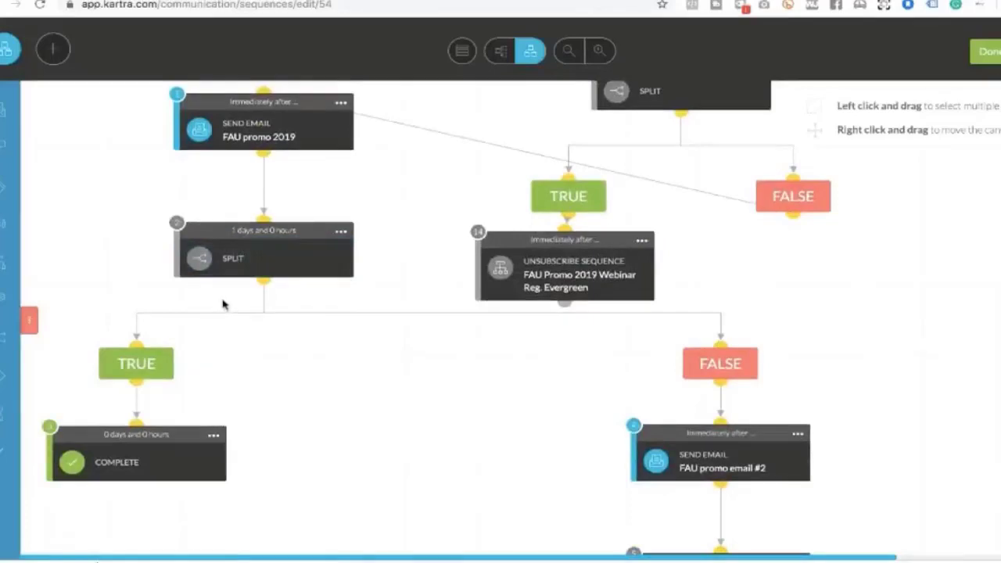
pyautogui.scroll(-3, 222, 305)
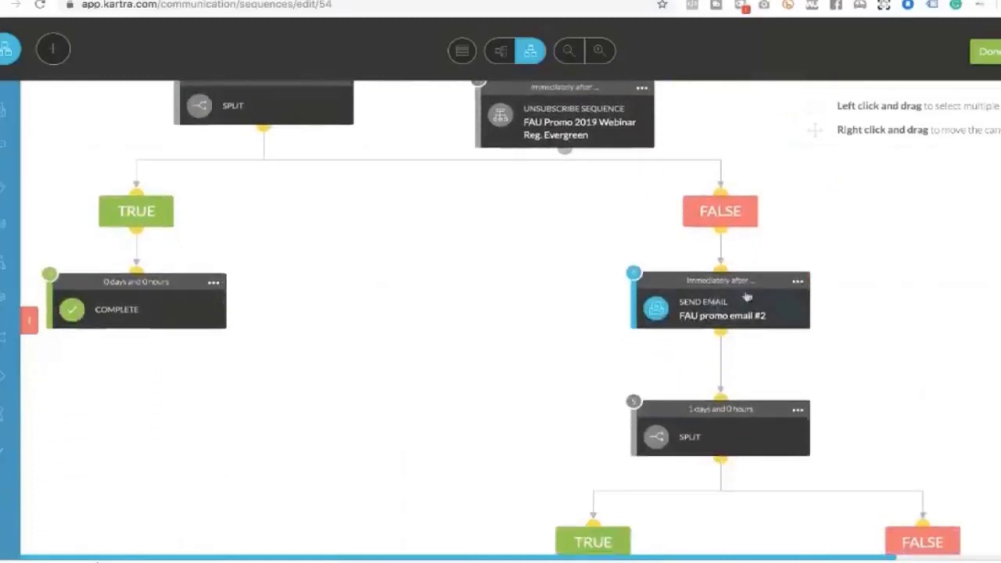
pyautogui.moveTo(795, 290)
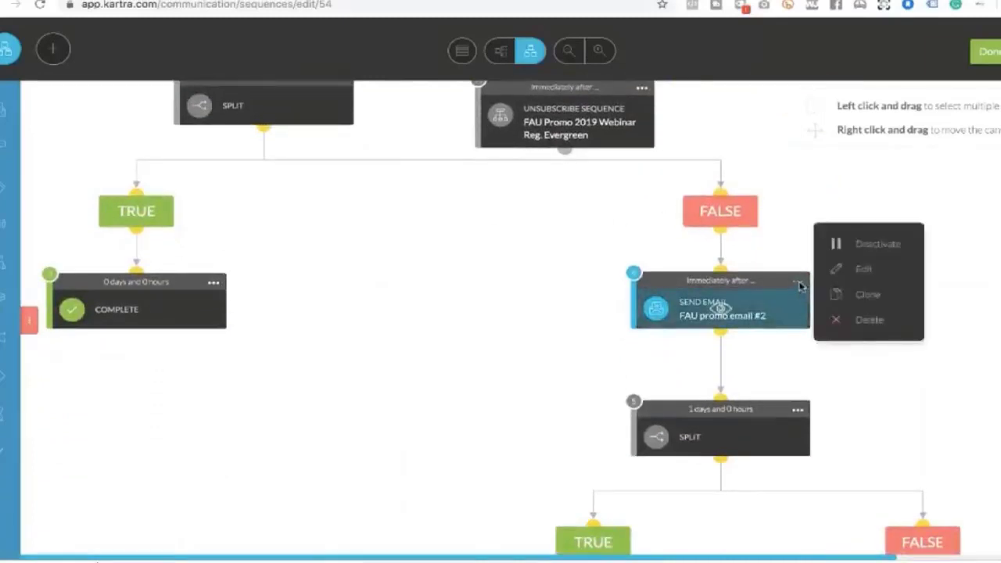
# Open FAU promo email #2's settings and its email content editor
pyautogui.click(852, 270)
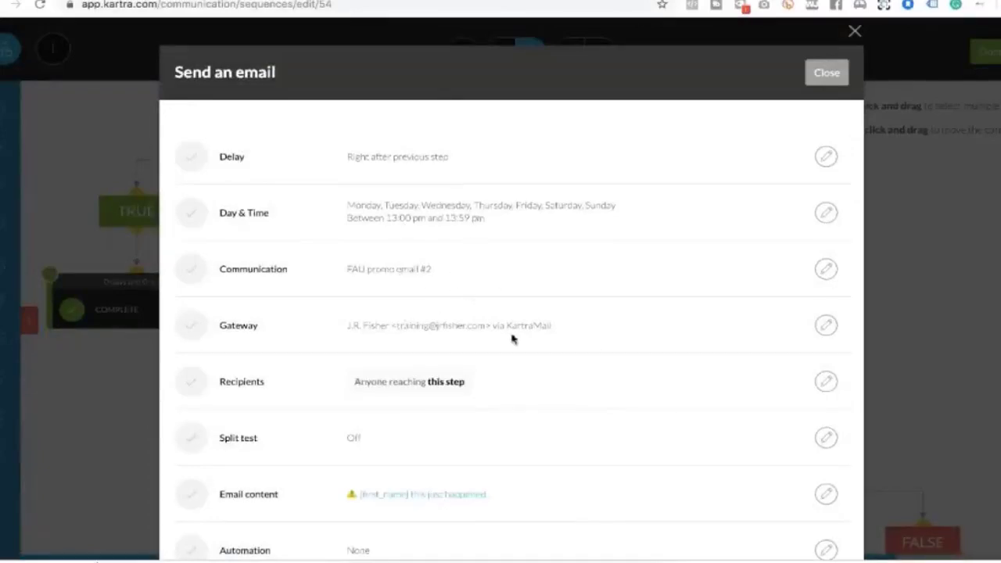
pyautogui.scroll(-1, 512, 338)
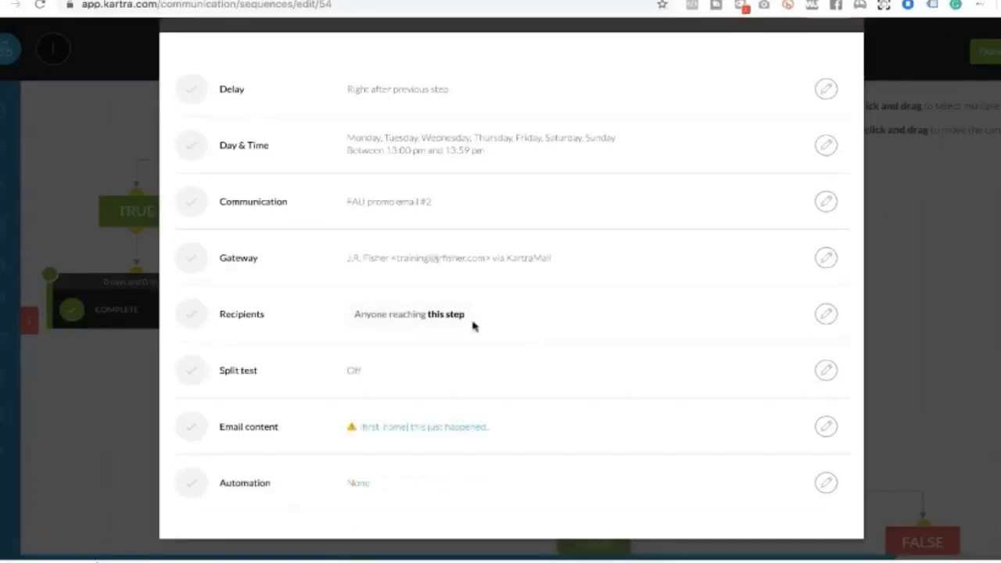
pyautogui.click(827, 427)
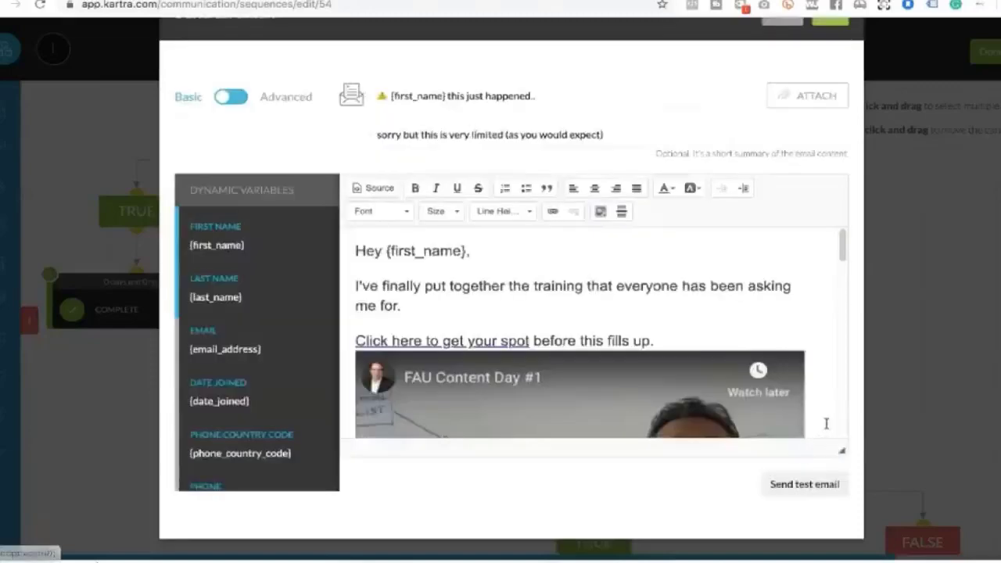
# Read through the '{first_name} this just happened..' email body, zooming out to see it all
pyautogui.scroll(-4, 802, 316)
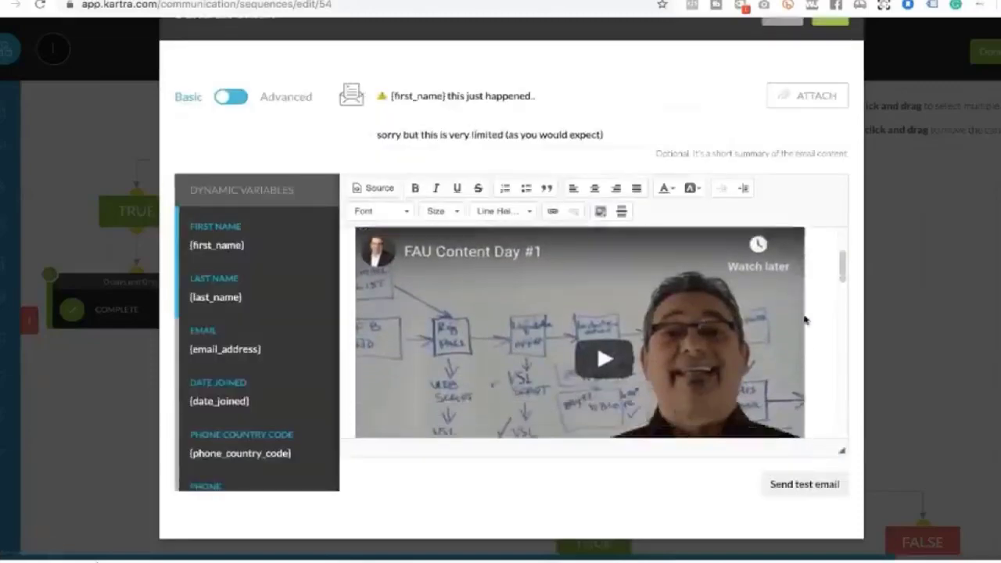
pyautogui.scroll(-2, 805, 319)
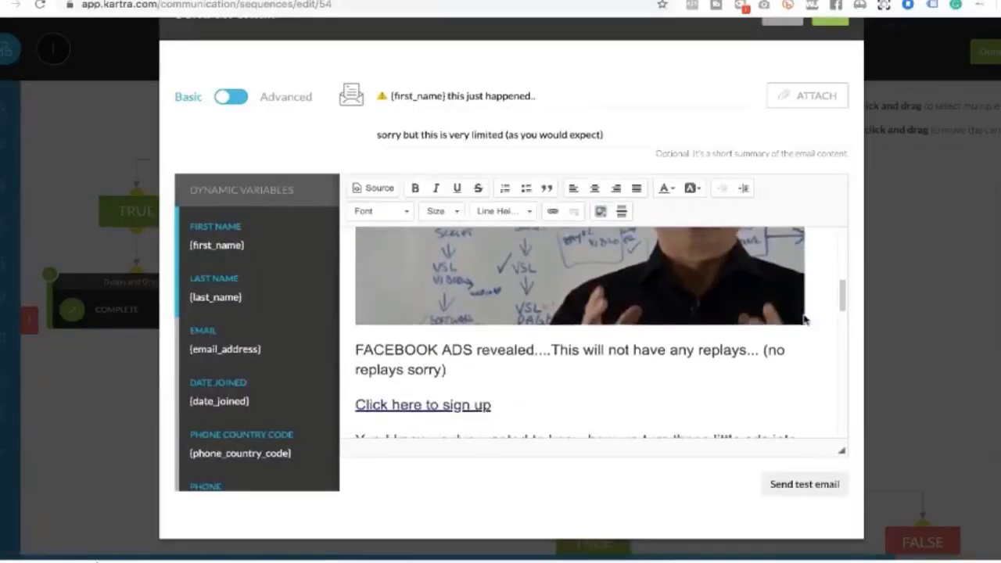
pyautogui.scroll(6, 805, 319)
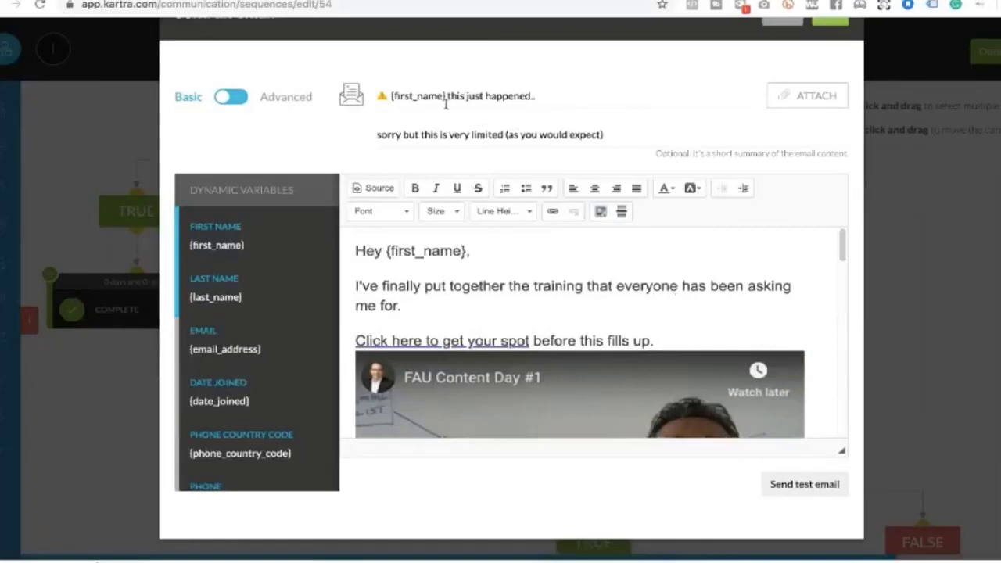
pyautogui.scroll(5, 449, 105)
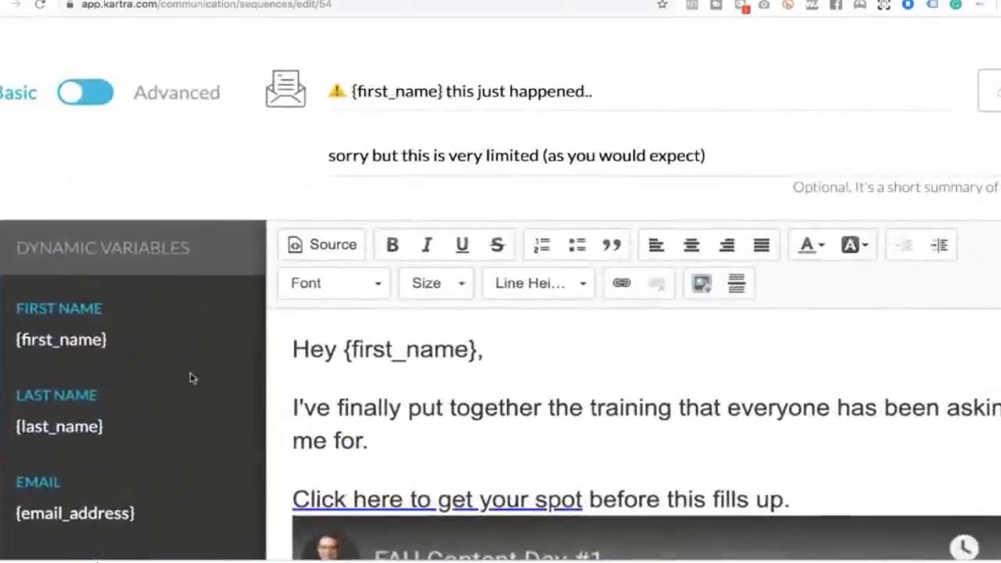
pyautogui.scroll(-1, 193, 378)
pyautogui.scroll(2, 193, 378)
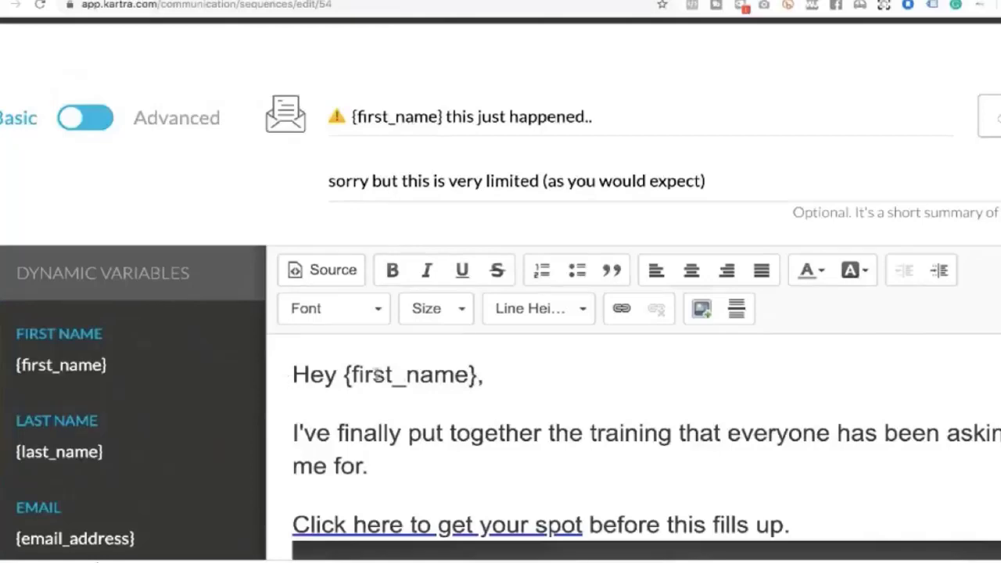
pyautogui.scroll(-2, 450, 365)
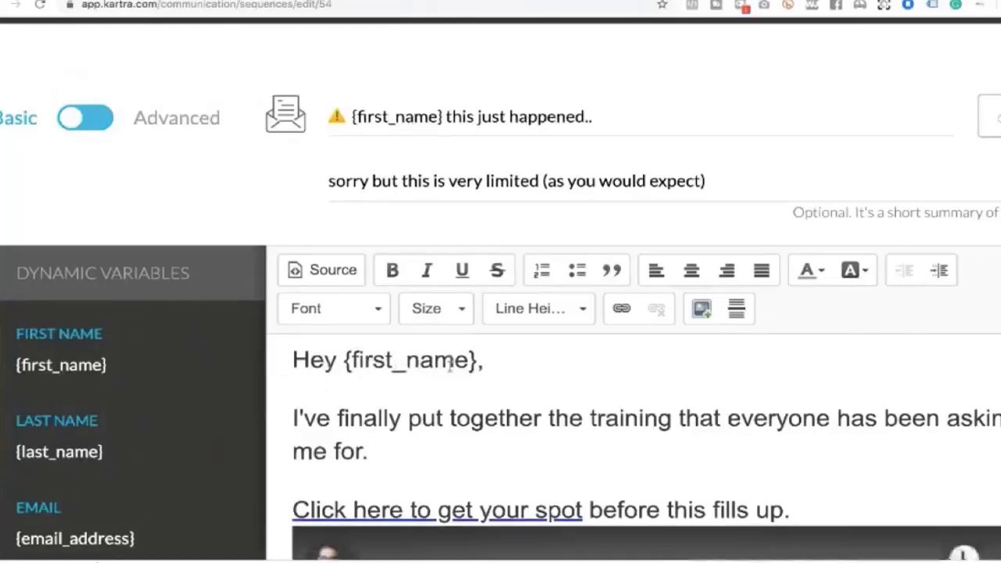
pyautogui.rightClick(450, 365)
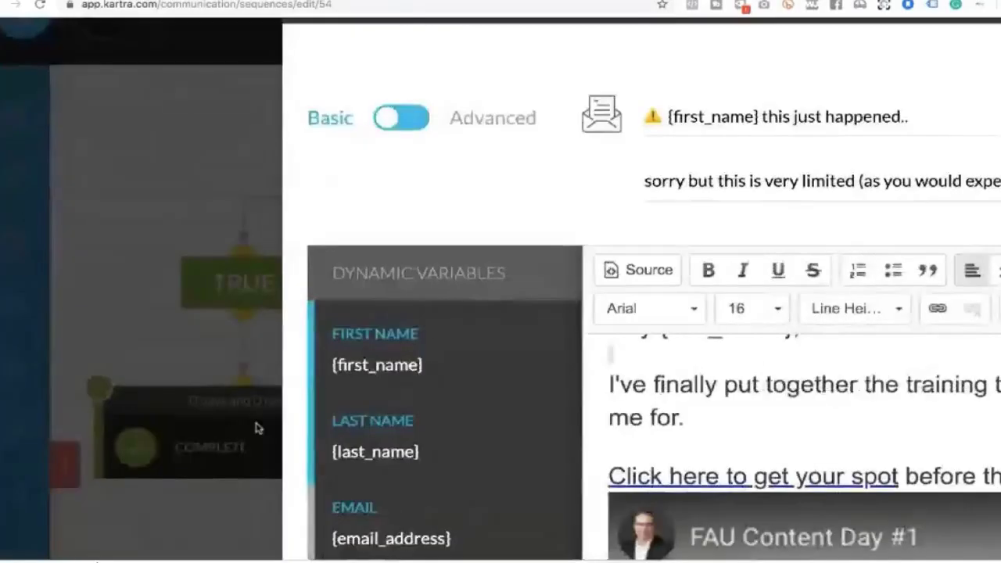
pyautogui.scroll(-1, 380, 387)
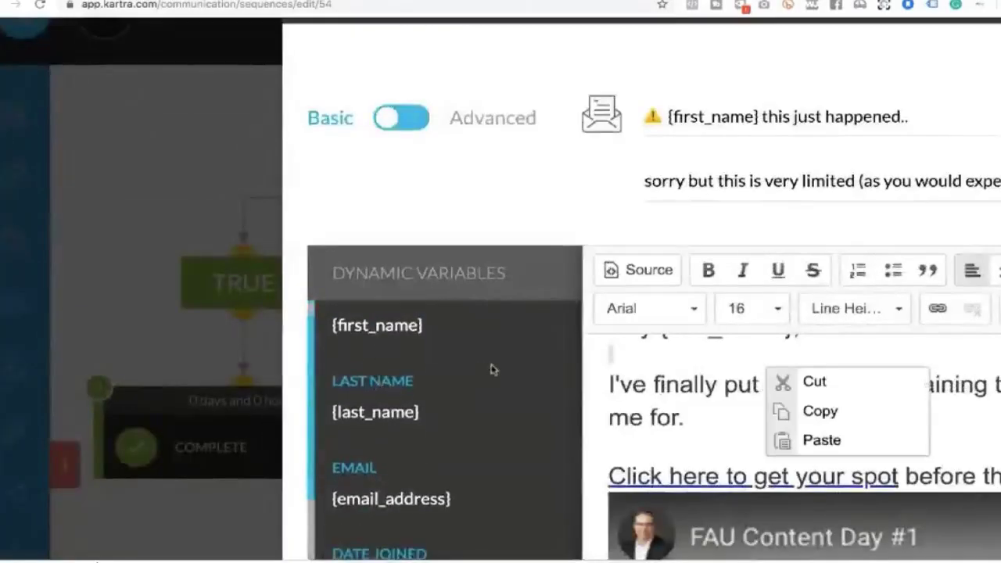
pyautogui.scroll(-3, 493, 368)
pyautogui.scroll(-5, 492, 368)
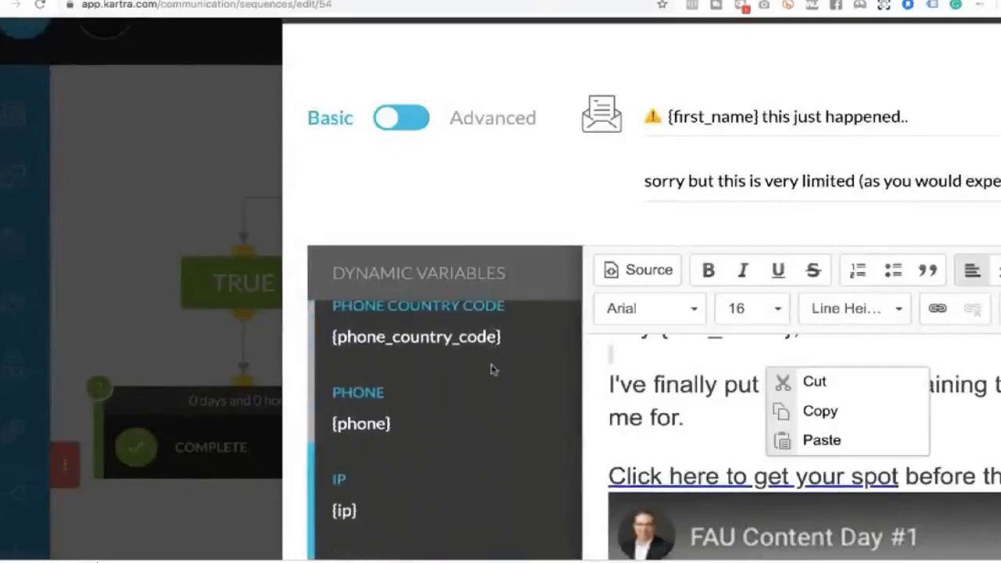
pyautogui.scroll(-4, 478, 402)
pyautogui.scroll(-4, 480, 402)
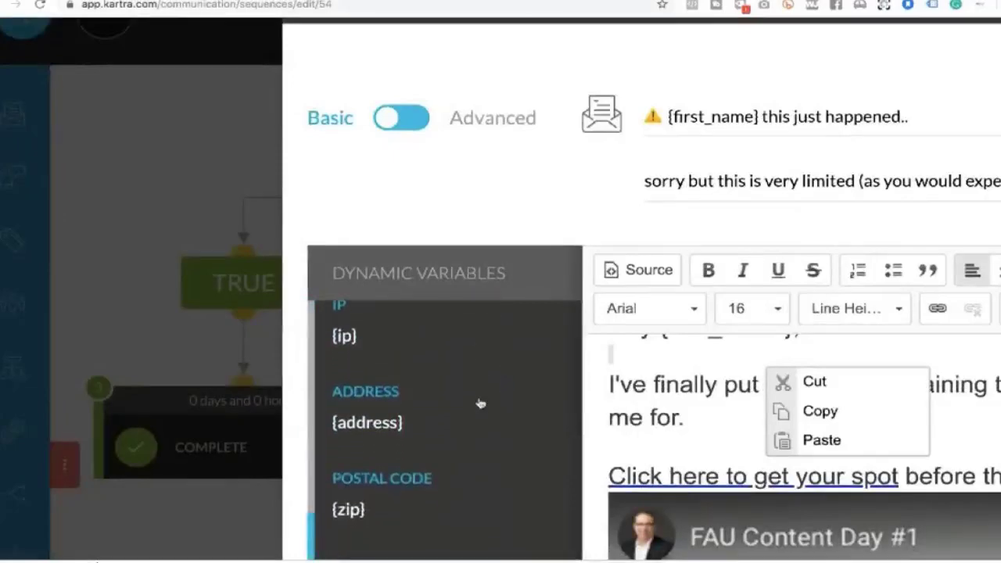
pyautogui.scroll(-8, 481, 402)
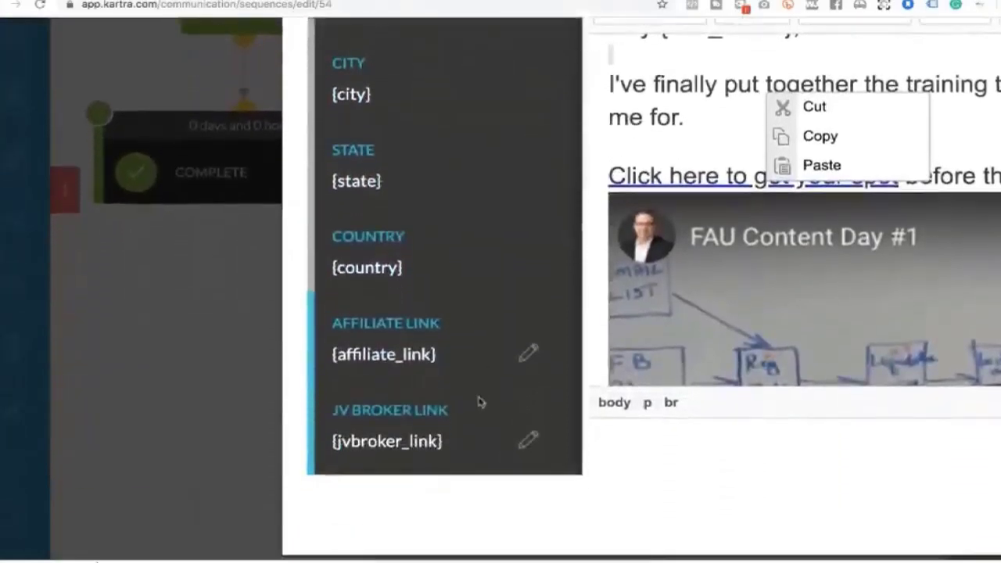
pyautogui.hotkey('ctrl', '-')
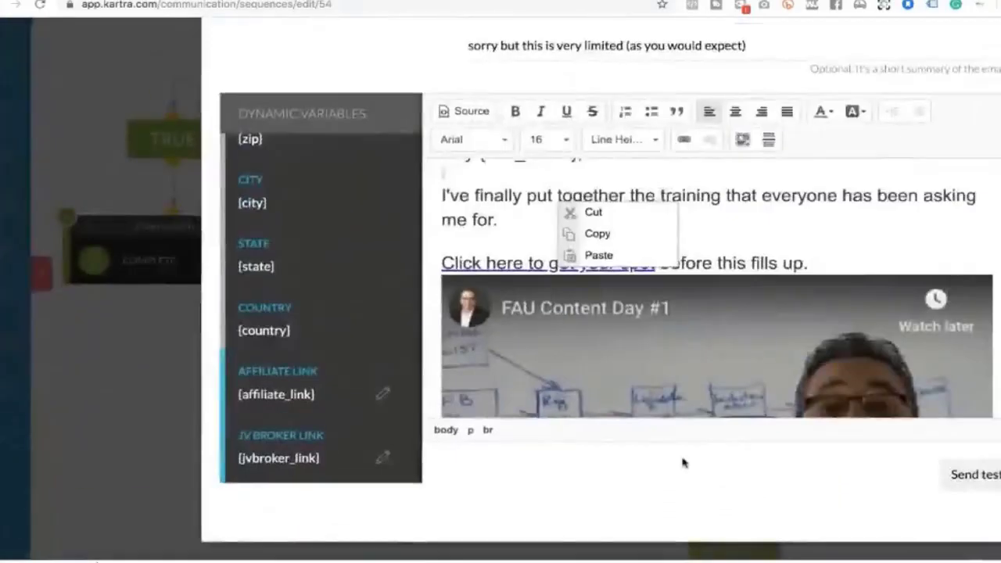
pyautogui.hotkey('ctrl', '-')
pyautogui.scroll(1, 816, 83)
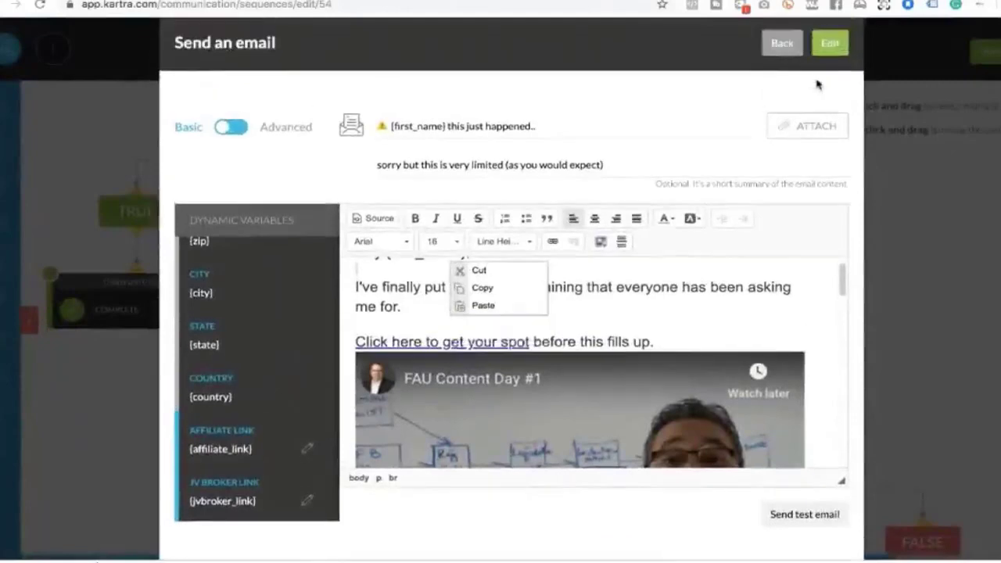
pyautogui.scroll(1, 796, 83)
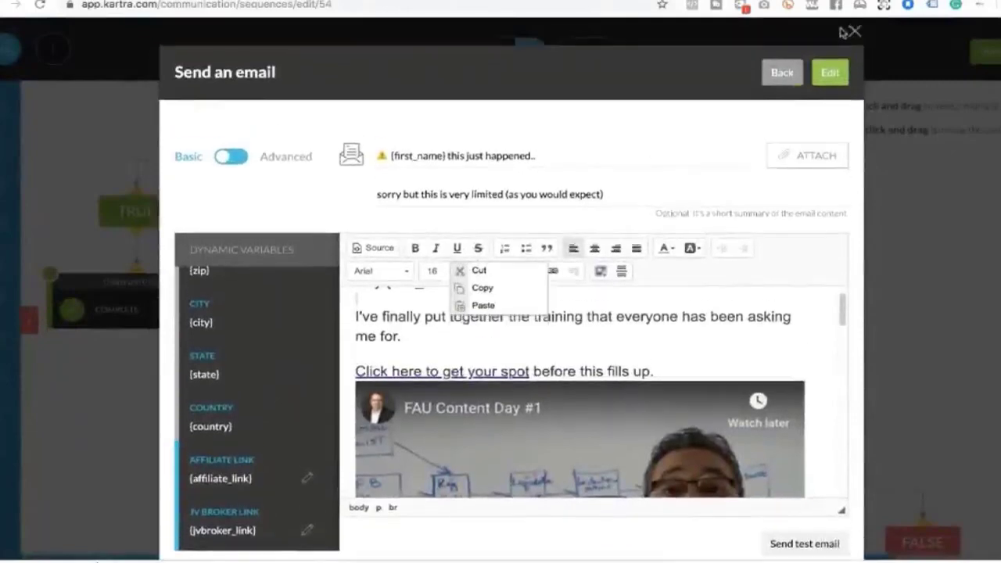
# Close the email #2 editor and return to the flow
pyautogui.click(854, 31)
pyautogui.click(855, 30)
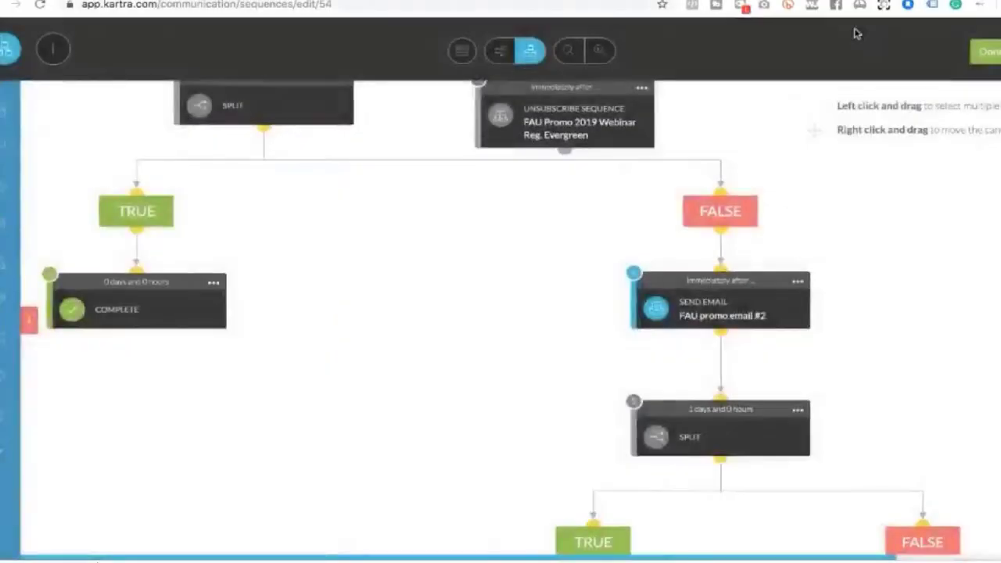
pyautogui.scroll(-3, 887, 253)
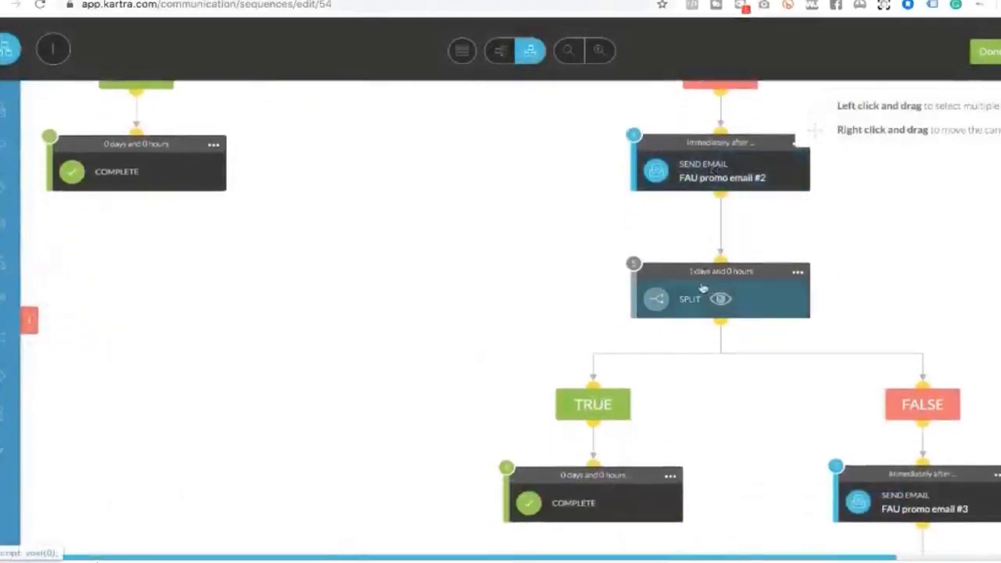
# Check the next split waits 1 day and tests the FAU Purchaser tag
pyautogui.click(798, 271)
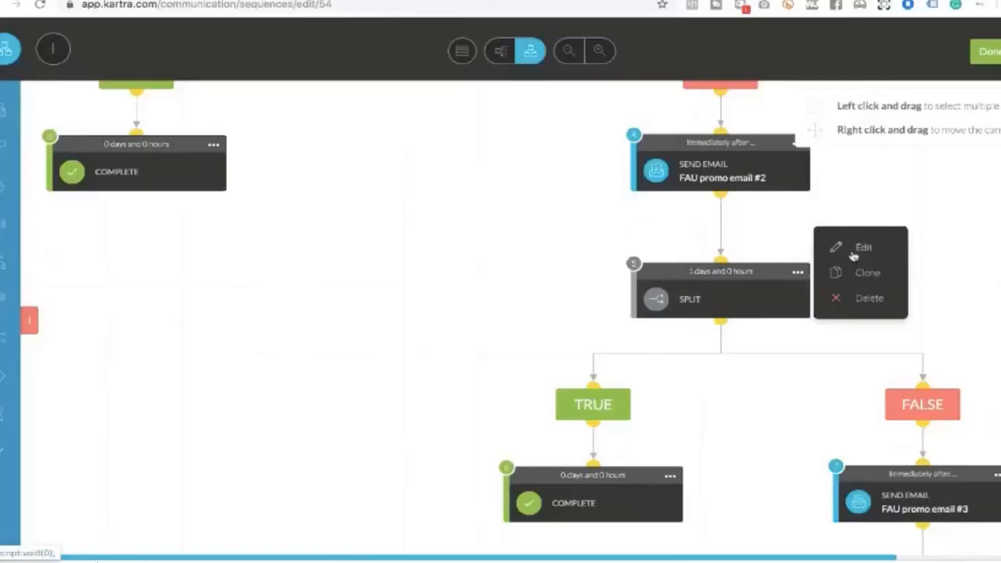
pyautogui.click(854, 256)
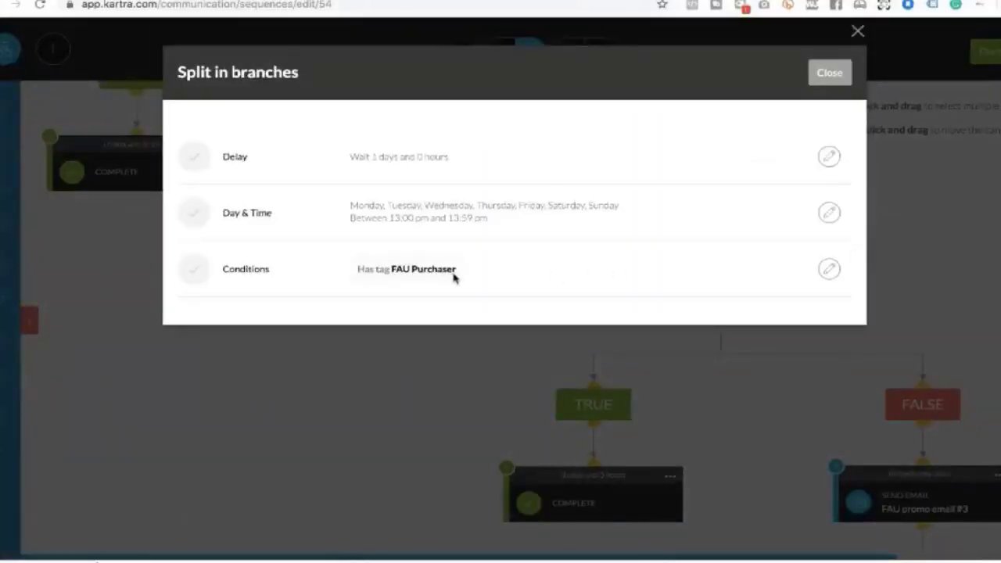
pyautogui.click(830, 73)
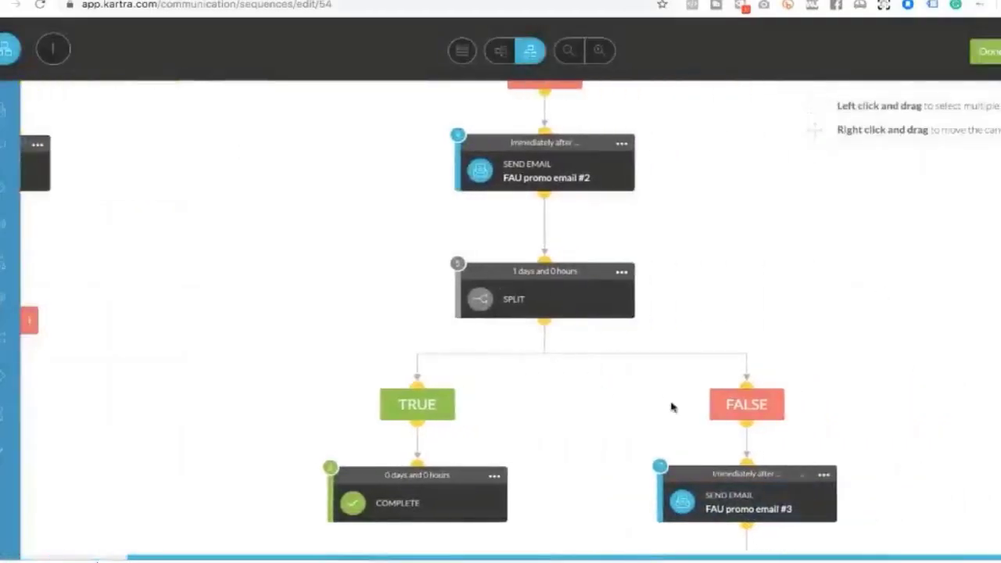
pyautogui.click(824, 301)
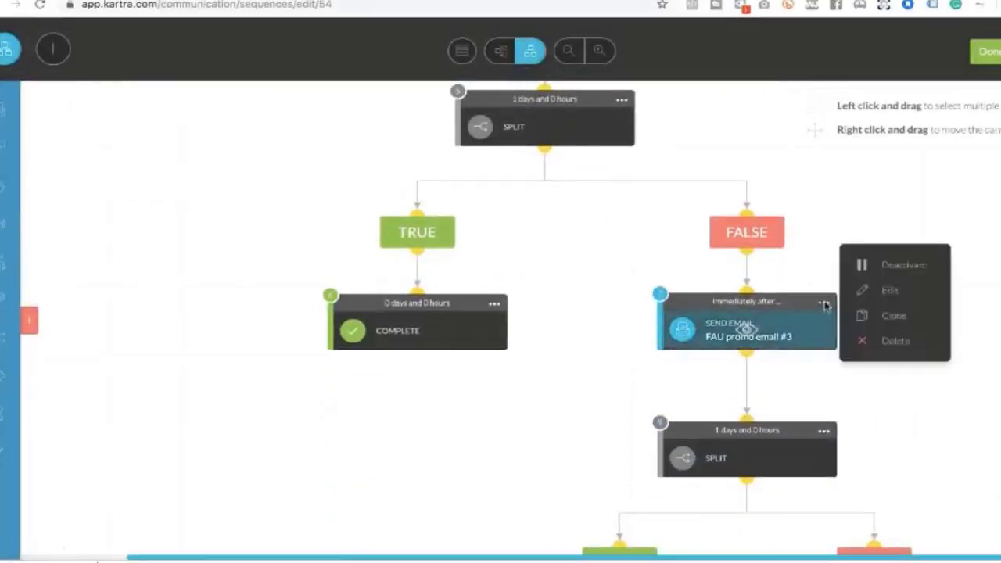
pyautogui.click(887, 290)
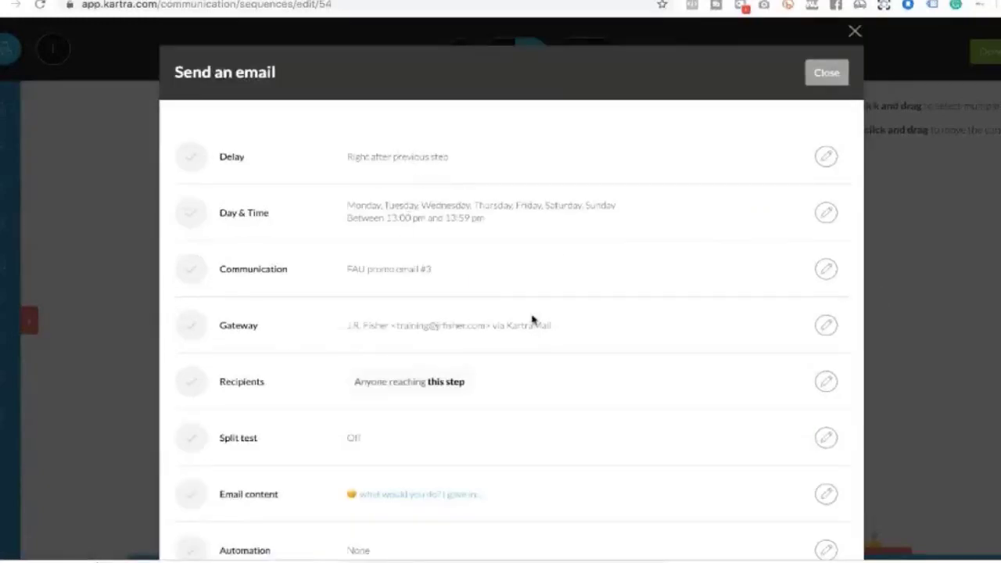
pyautogui.scroll(-1, 532, 319)
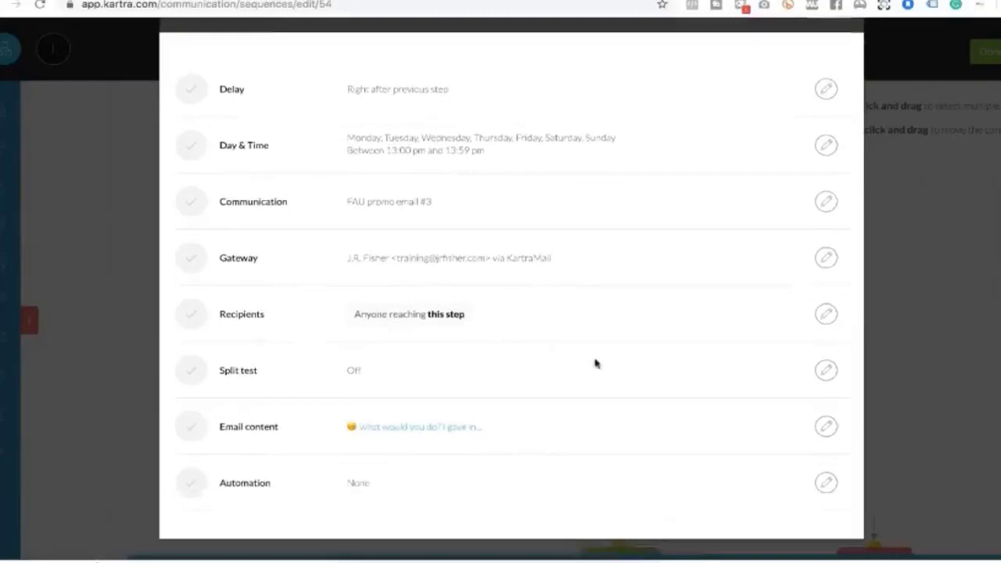
pyautogui.click(826, 428)
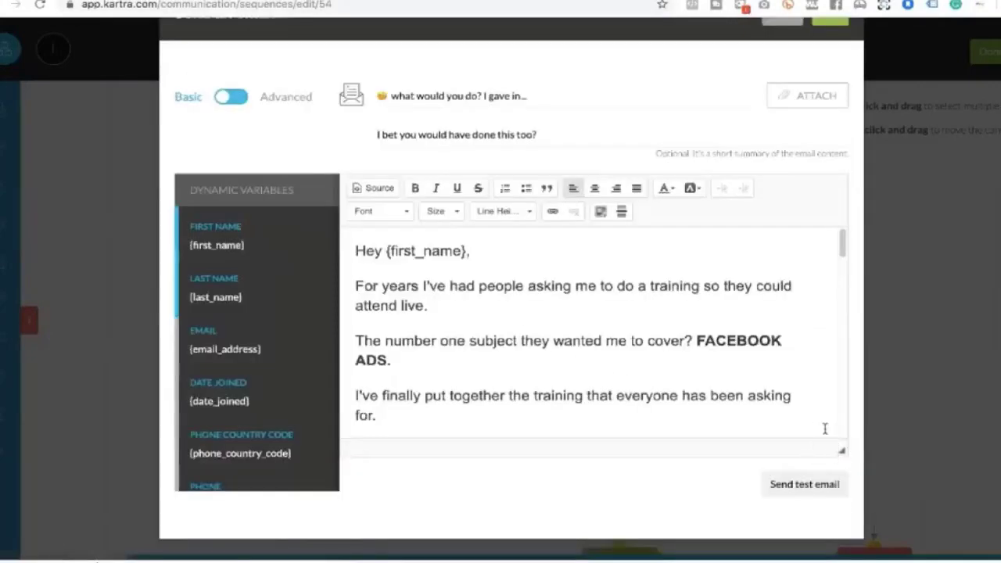
pyautogui.scroll(-10, 769, 359)
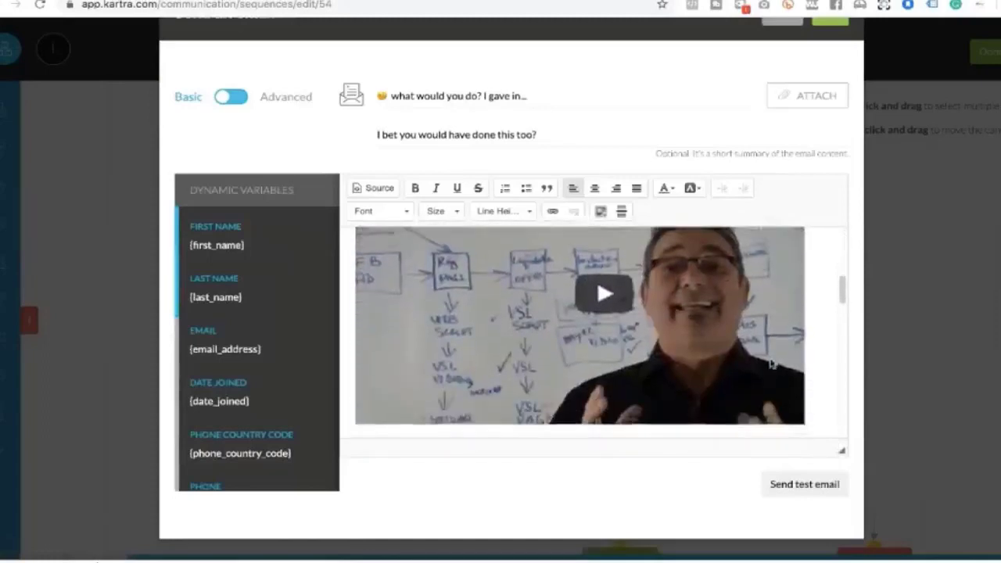
pyautogui.scroll(10, 769, 359)
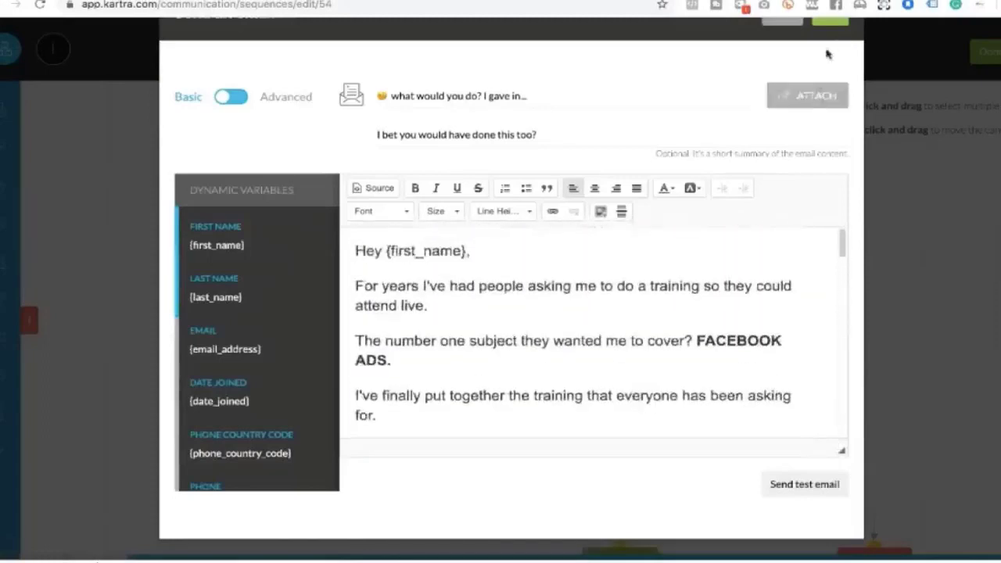
pyautogui.scroll(1, 838, 46)
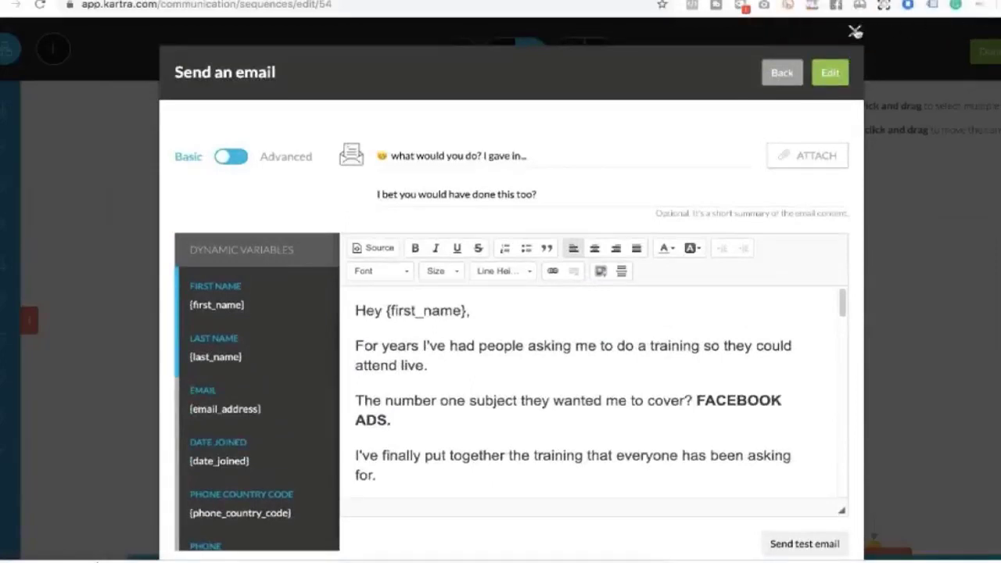
pyautogui.click(854, 31)
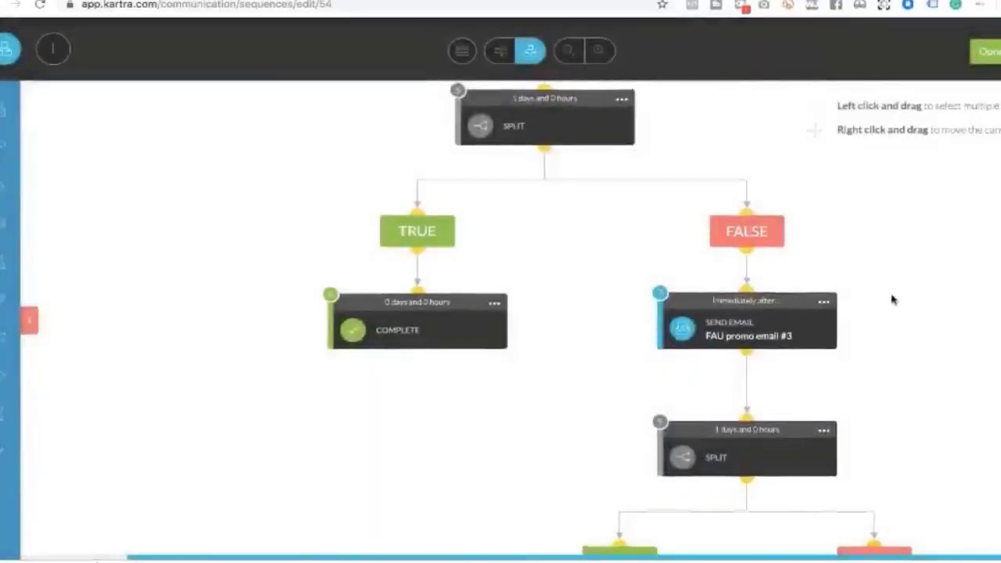
pyautogui.scroll(-3, 891, 297)
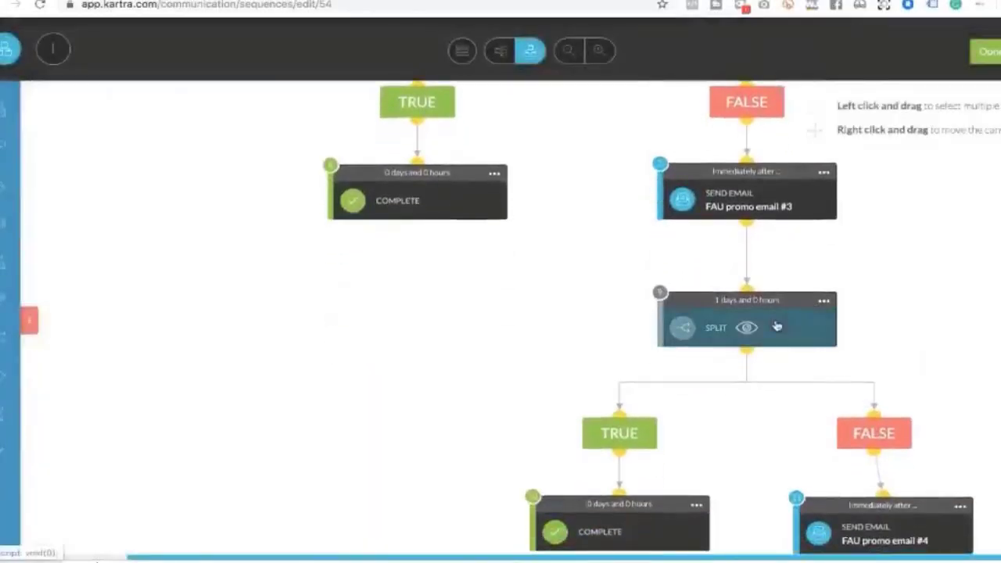
pyautogui.moveTo(824, 304)
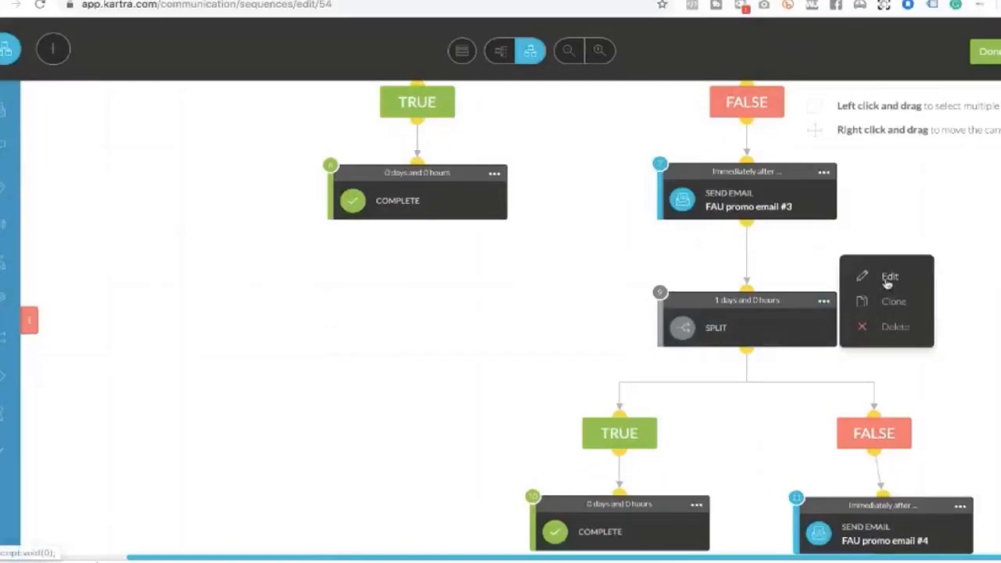
pyautogui.click(889, 280)
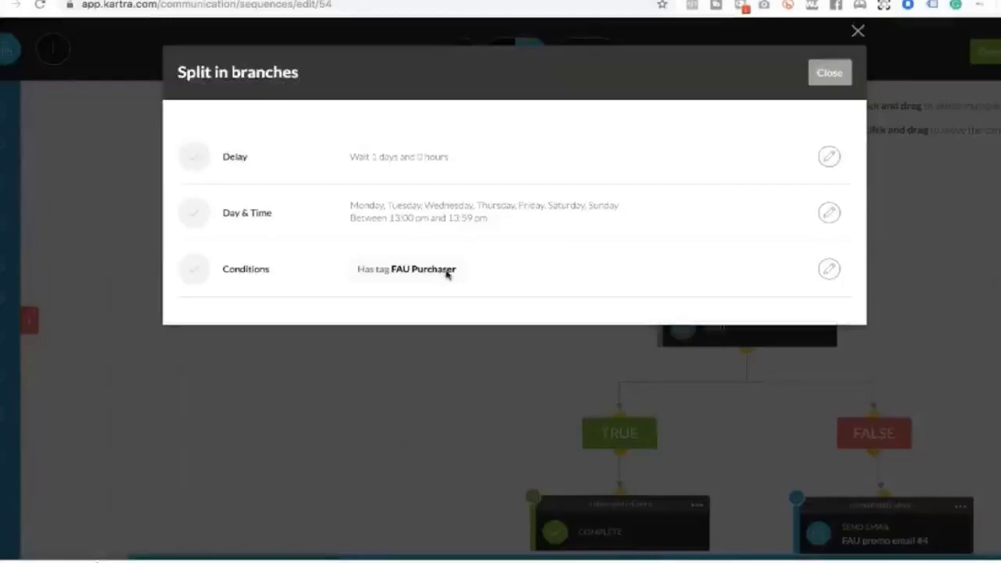
pyautogui.click(828, 73)
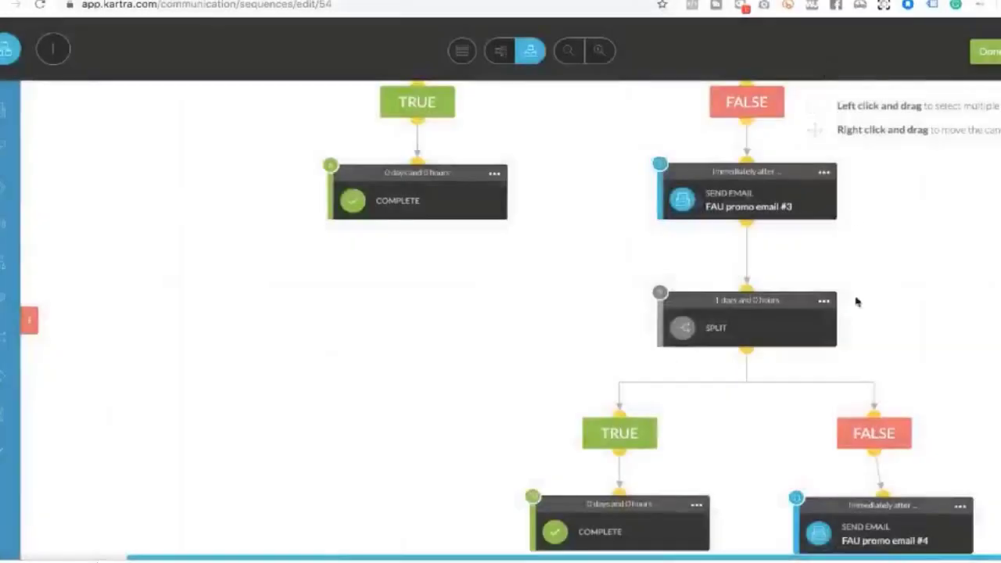
pyautogui.scroll(-4, 856, 297)
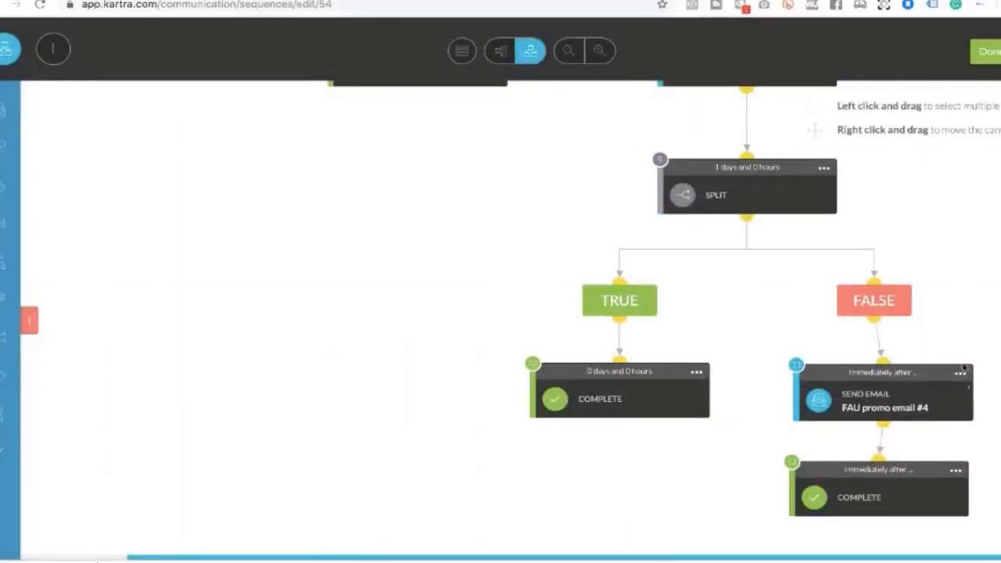
pyautogui.moveTo(962, 372)
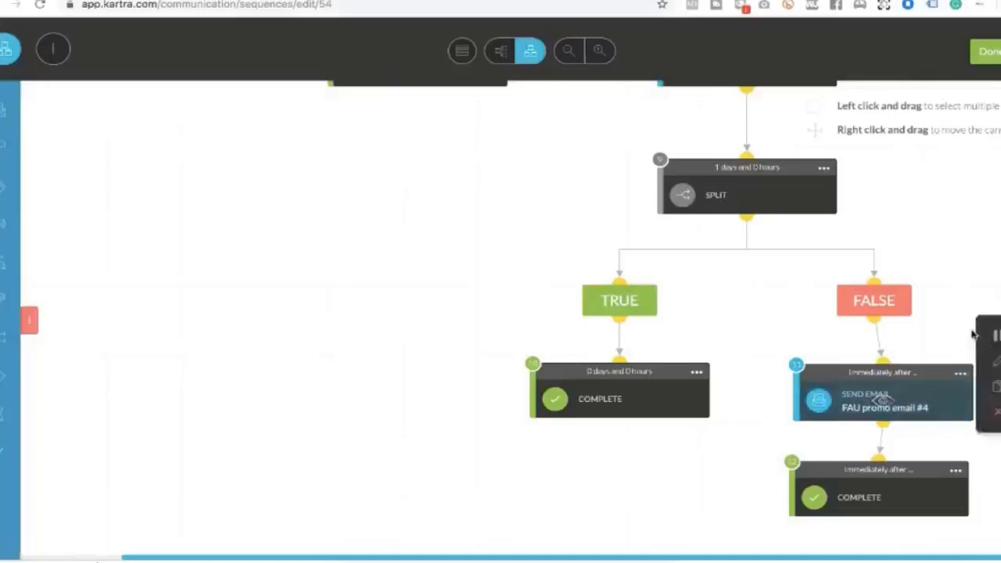
pyautogui.click(967, 373)
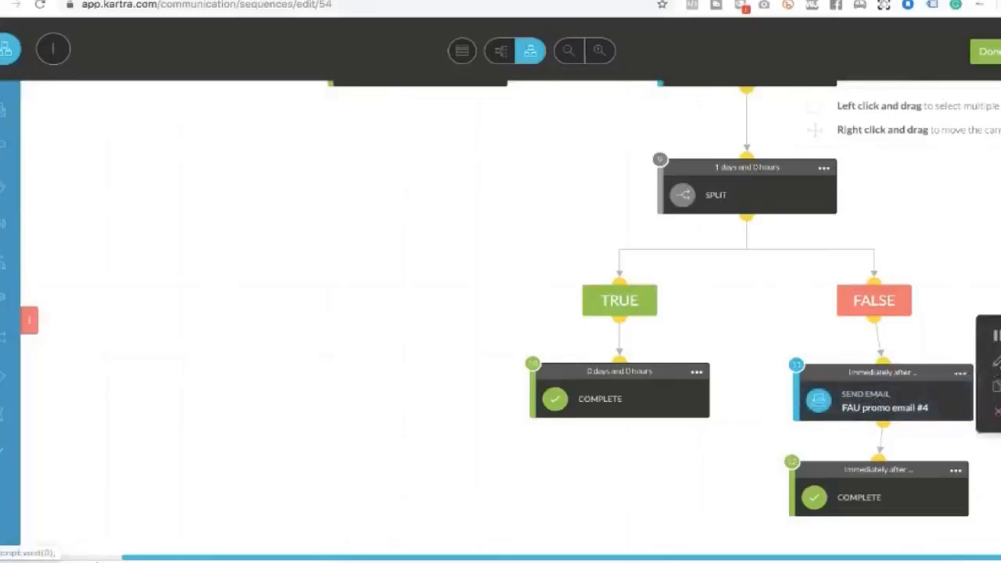
pyautogui.click(995, 362)
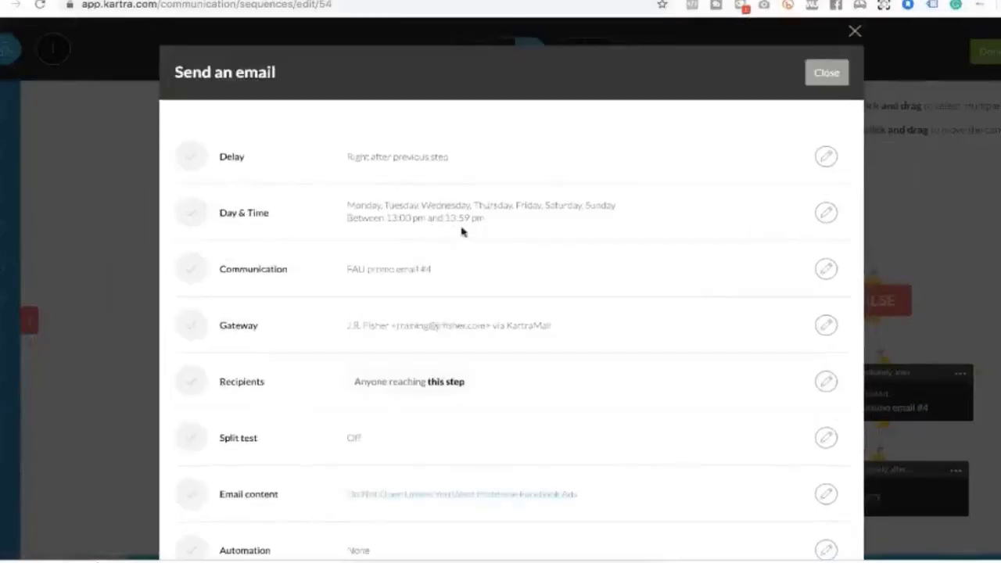
pyautogui.scroll(-1, 461, 231)
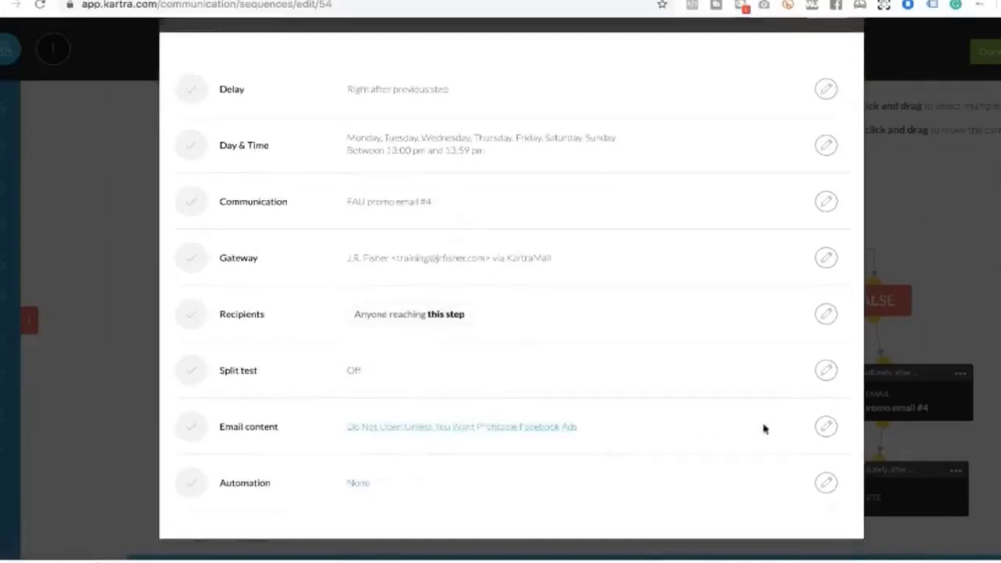
pyautogui.click(825, 427)
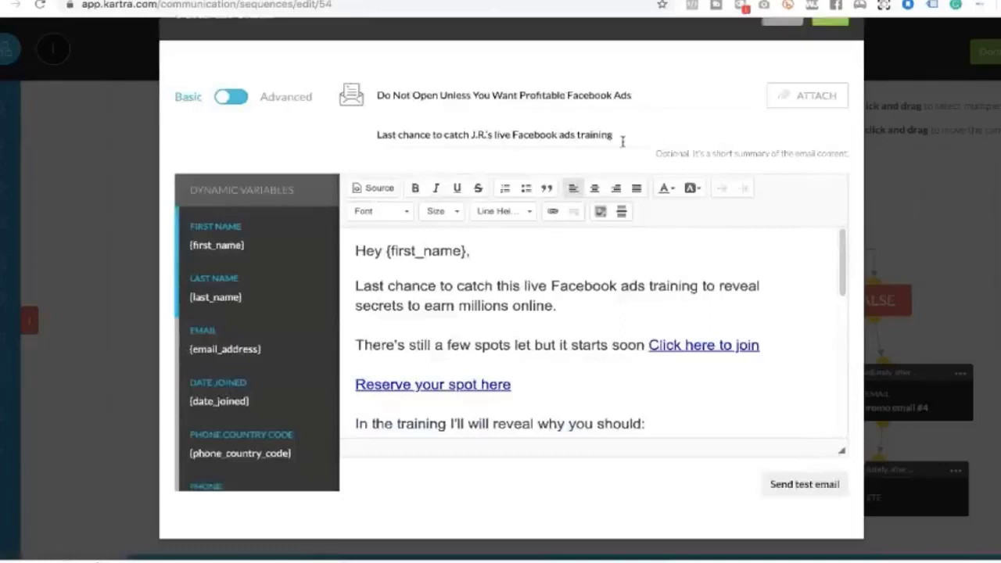
pyautogui.scroll(-10, 728, 277)
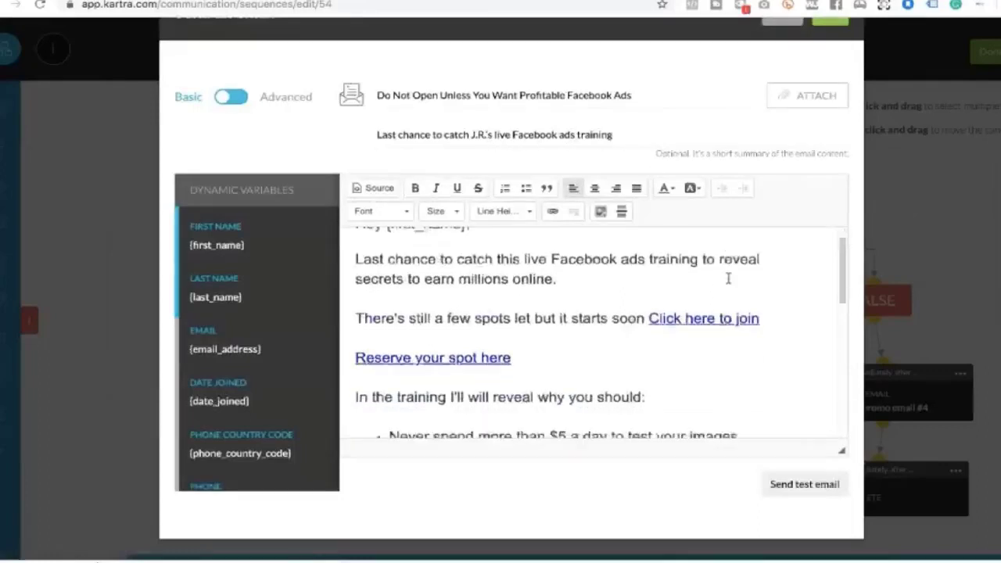
pyautogui.scroll(12, 727, 278)
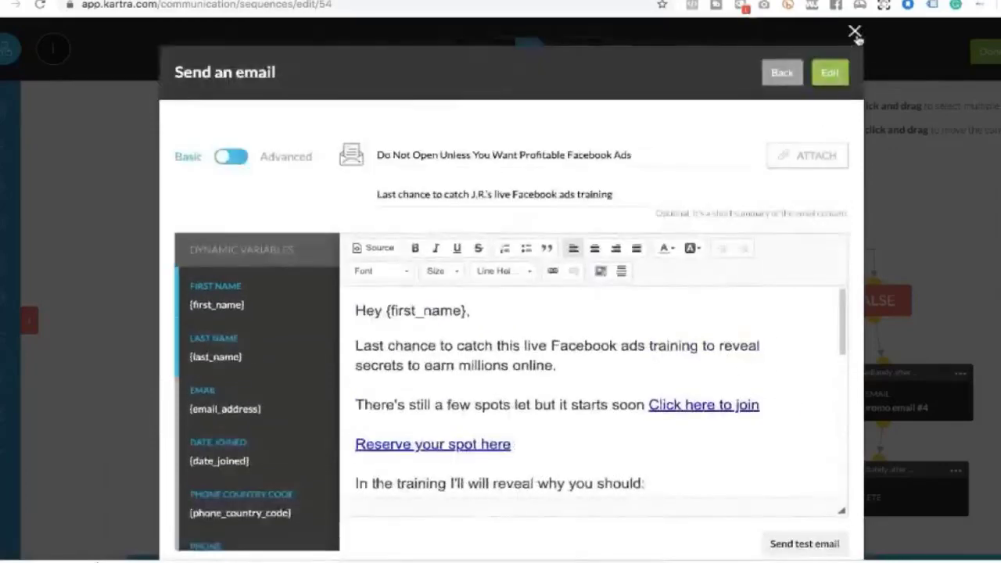
pyautogui.click(834, 82)
# Pan around the FAU Promo 2019 flow canvas before going back to Sequences
pyautogui.scroll(3, 771, 283)
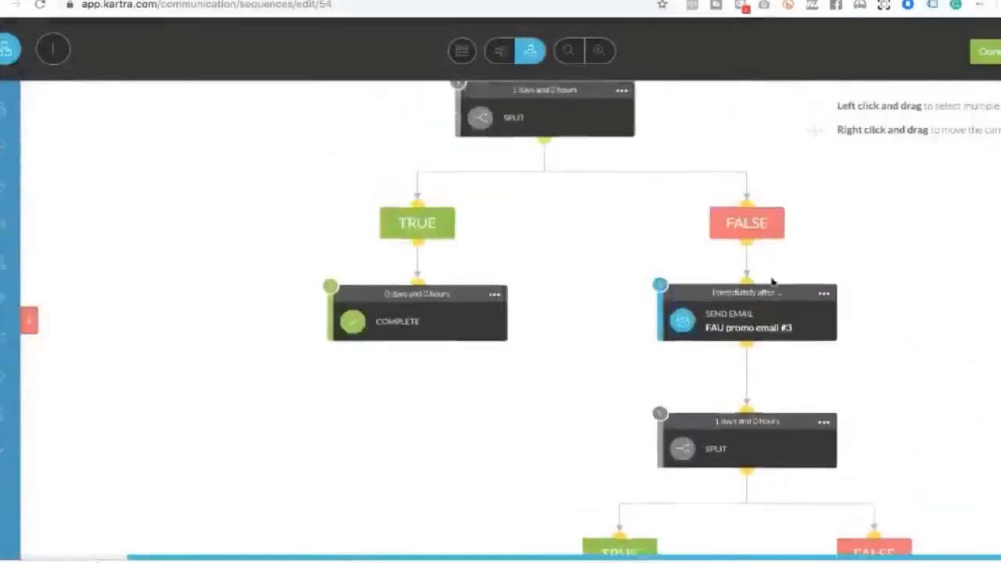
pyautogui.hscroll(3, 771, 283)
pyautogui.scroll(2, 771, 283)
pyautogui.scroll(-3, 771, 283)
pyautogui.scroll(-1, 771, 283)
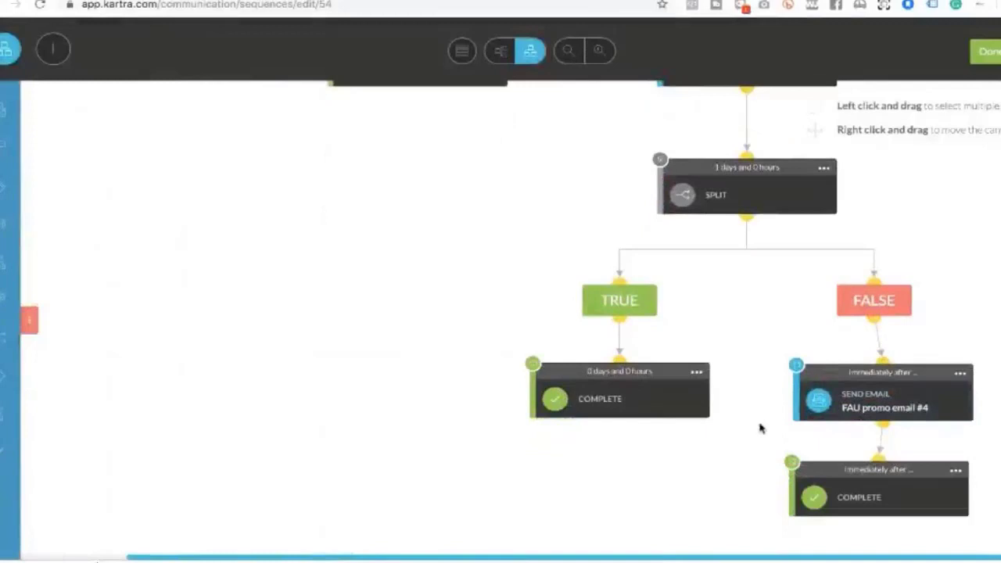
pyautogui.scroll(-2, 760, 429)
pyautogui.scroll(6, 760, 429)
pyautogui.hscroll(-3, 760, 429)
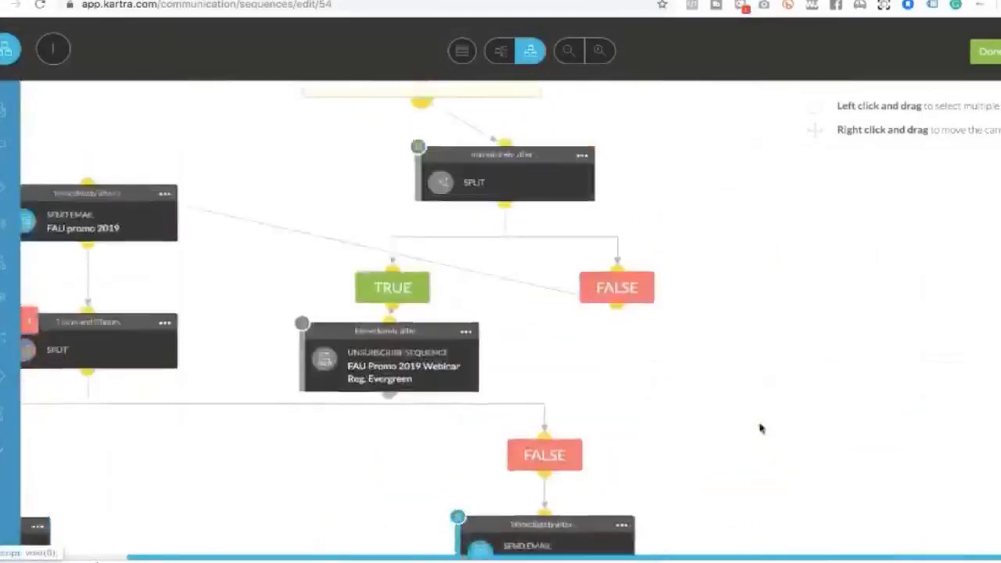
pyautogui.hscroll(-4, 760, 429)
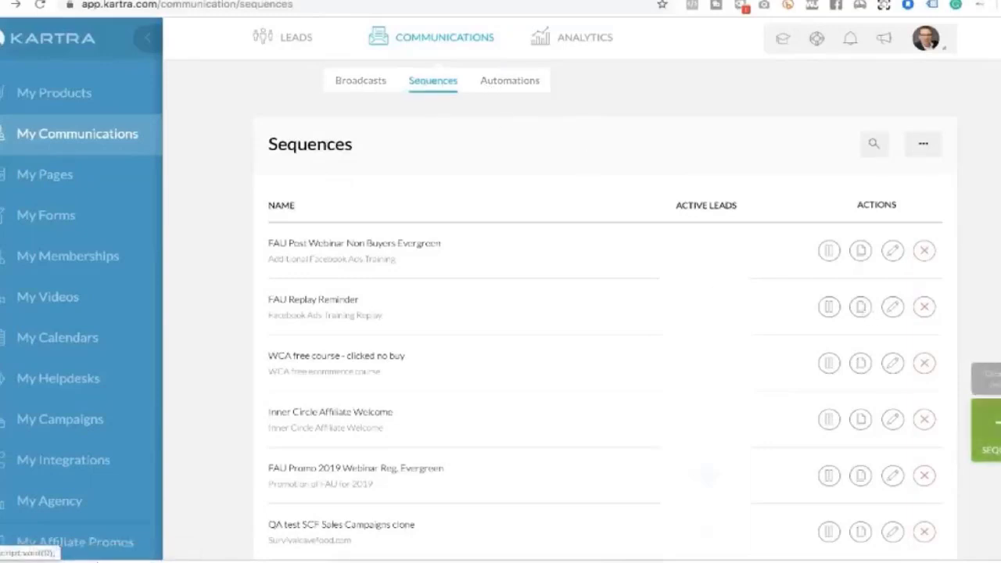
# Create sequence 'Inner circle Test' using that name as its public description too
pyautogui.click(987, 426)
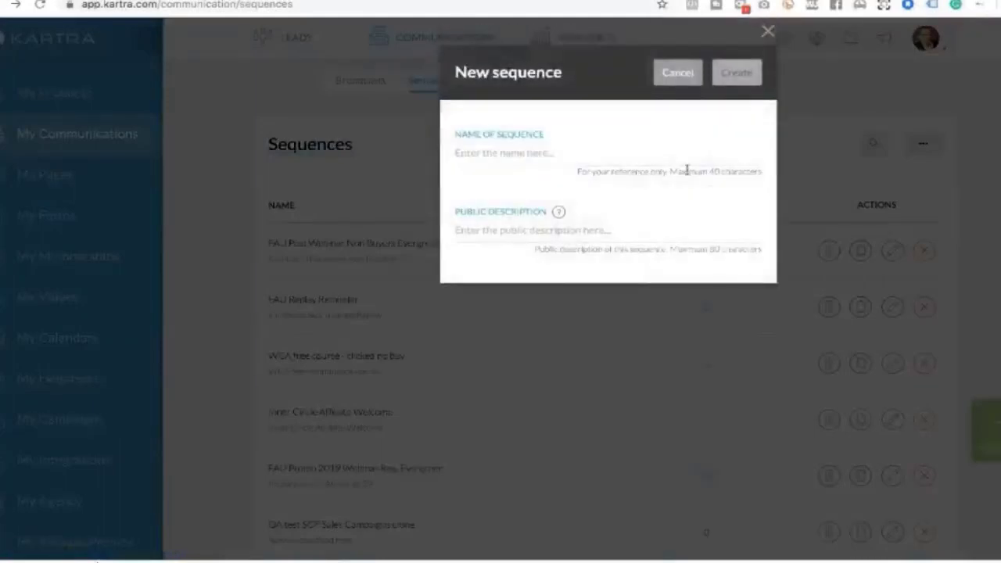
pyautogui.click(557, 153)
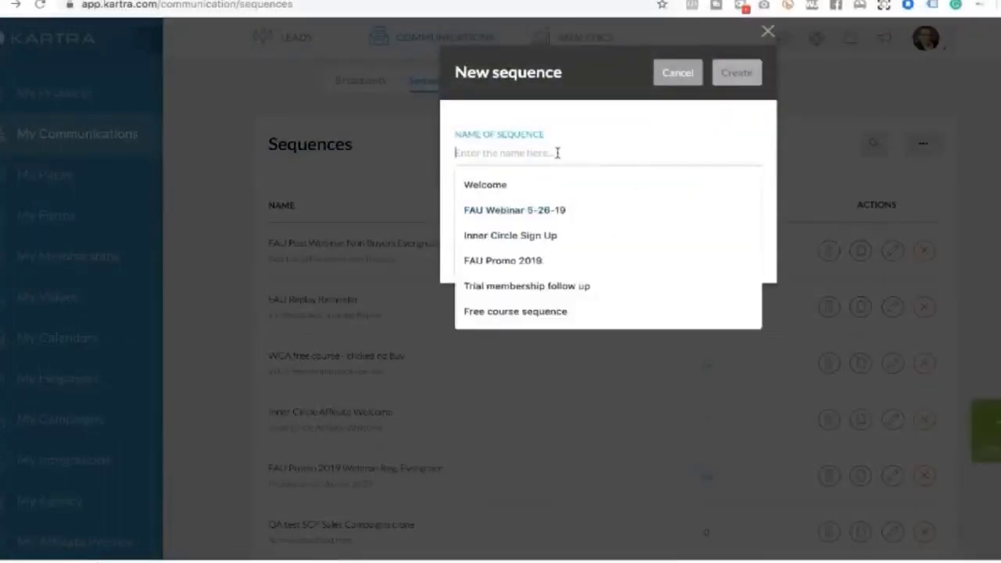
pyautogui.write('Inner ')
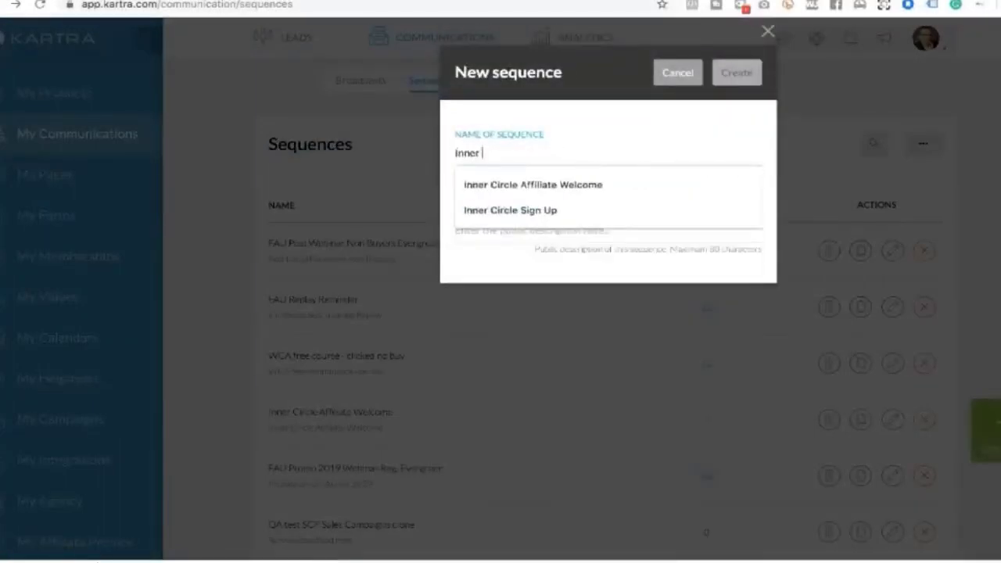
pyautogui.write('circle Test')
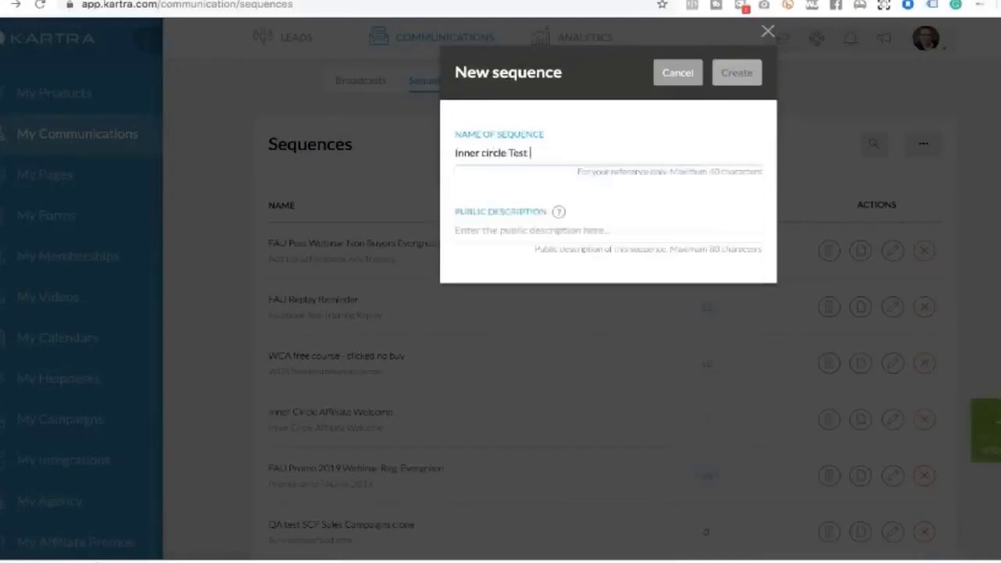
pyautogui.click(547, 229)
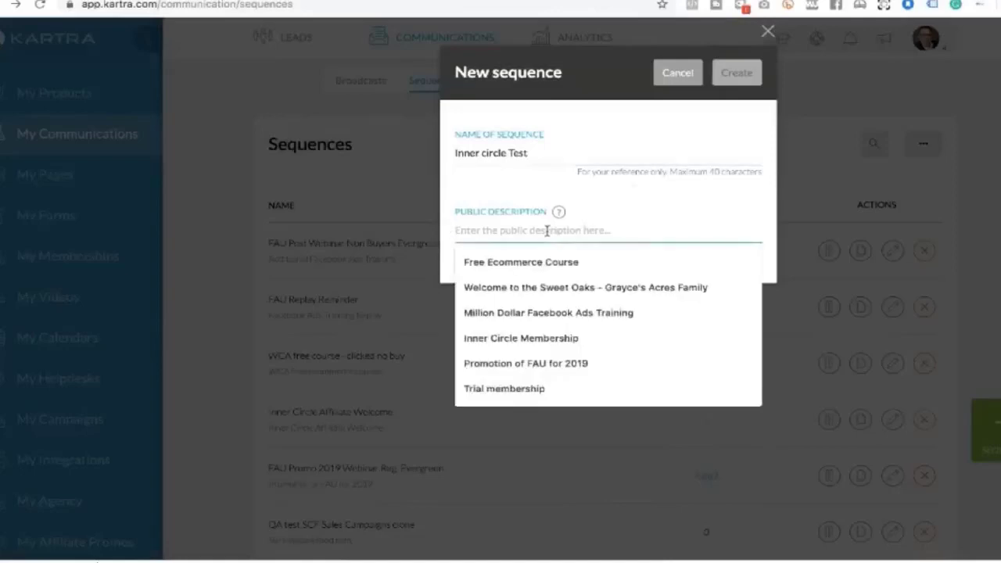
pyautogui.doubleClick(519, 152)
pyautogui.tripleClick(519, 152)
pyautogui.hotkey('ctrl', 'c')
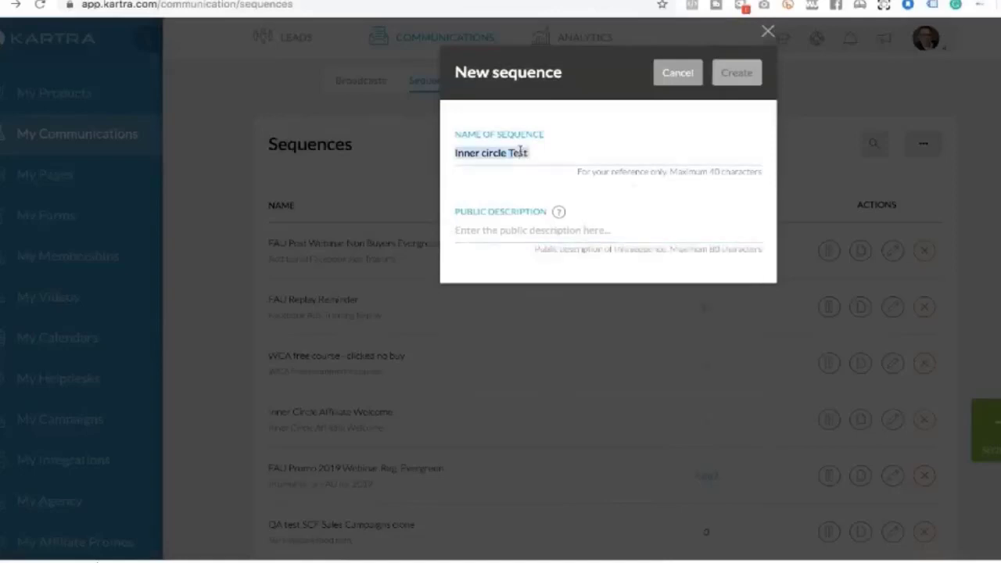
pyautogui.click(520, 233)
pyautogui.hotkey('ctrl', 'v')
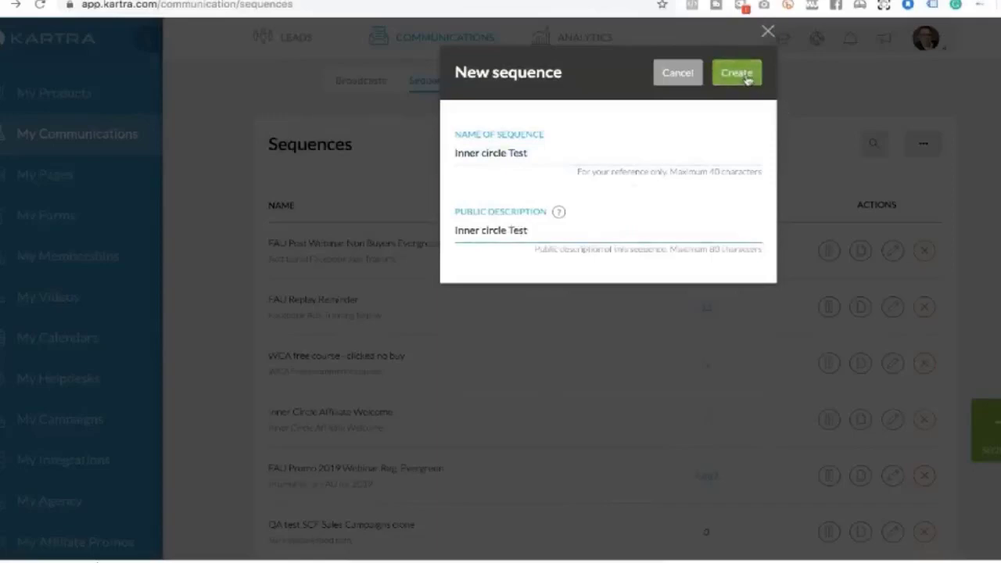
pyautogui.click(747, 76)
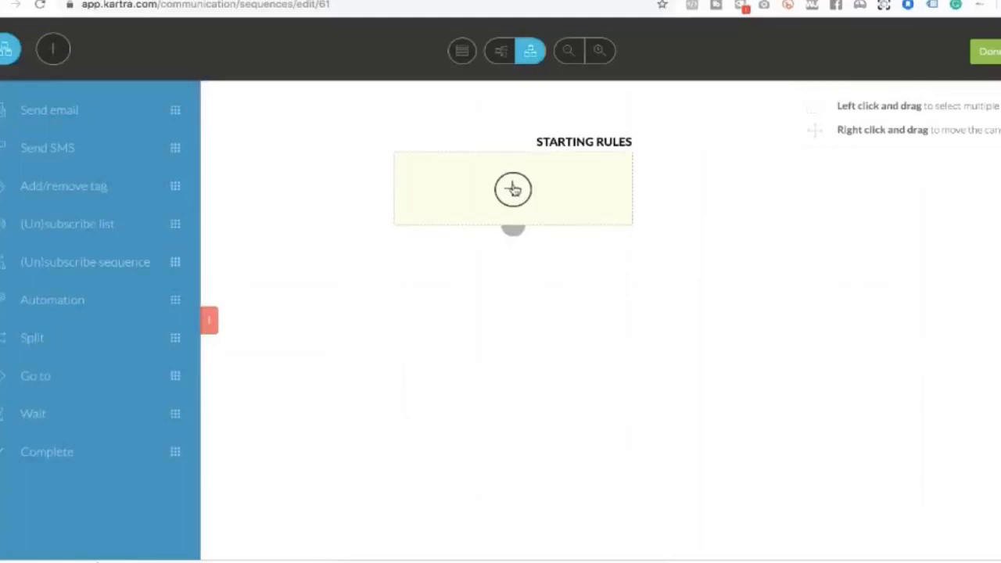
# Set the starting rule trigger to Tag with a category chosen, leaving the tag unpicked
pyautogui.click(513, 189)
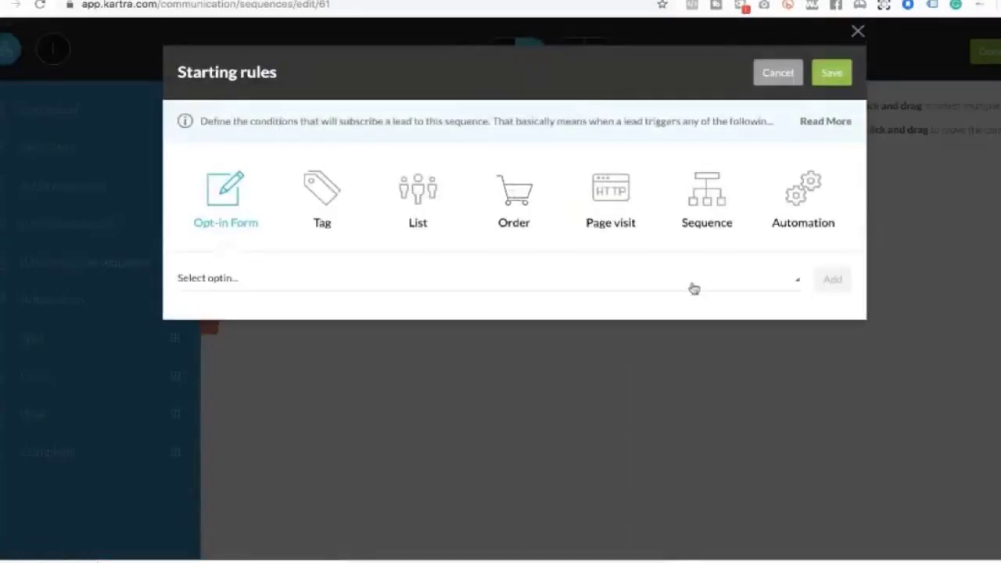
pyautogui.click(327, 199)
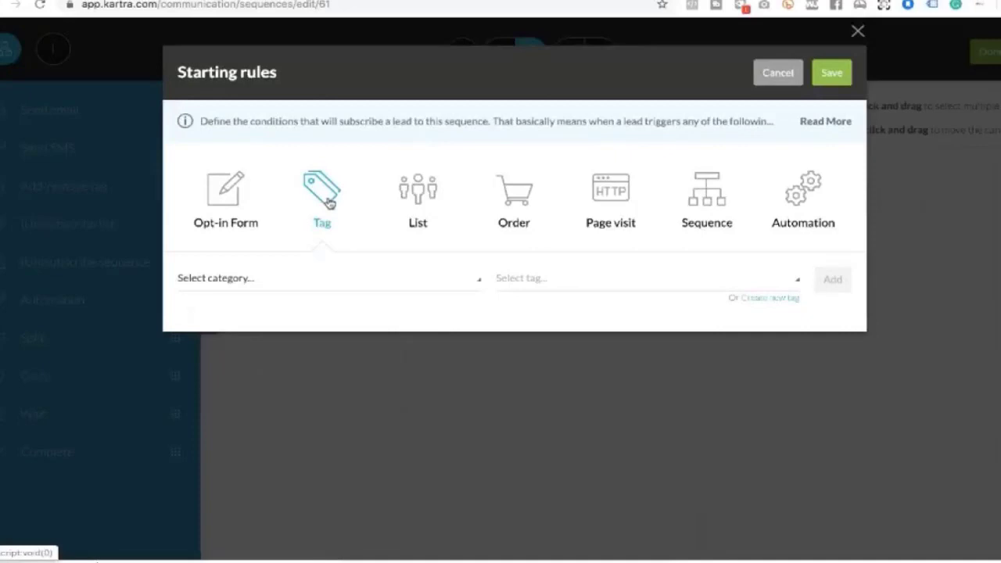
pyautogui.click(255, 280)
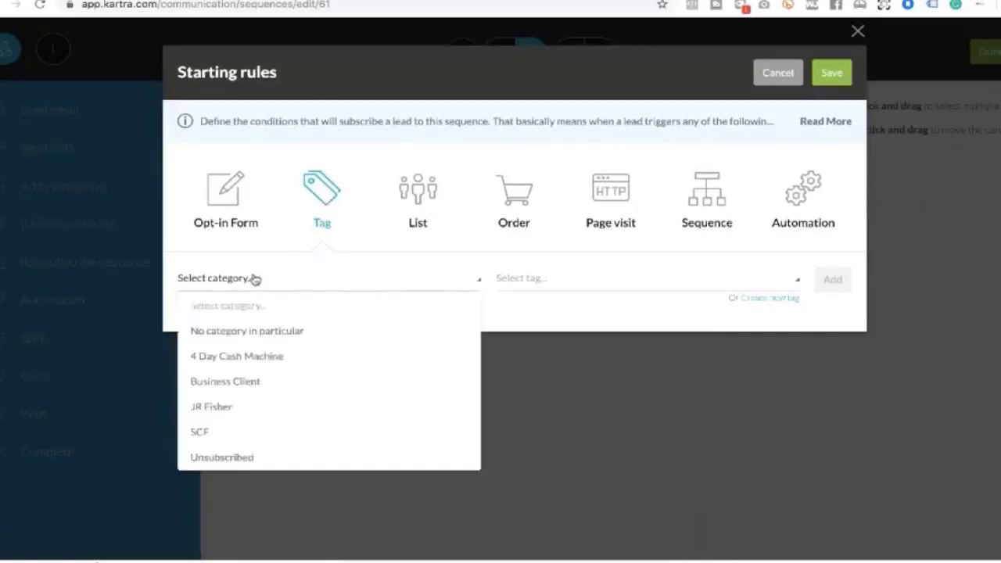
pyautogui.click(233, 410)
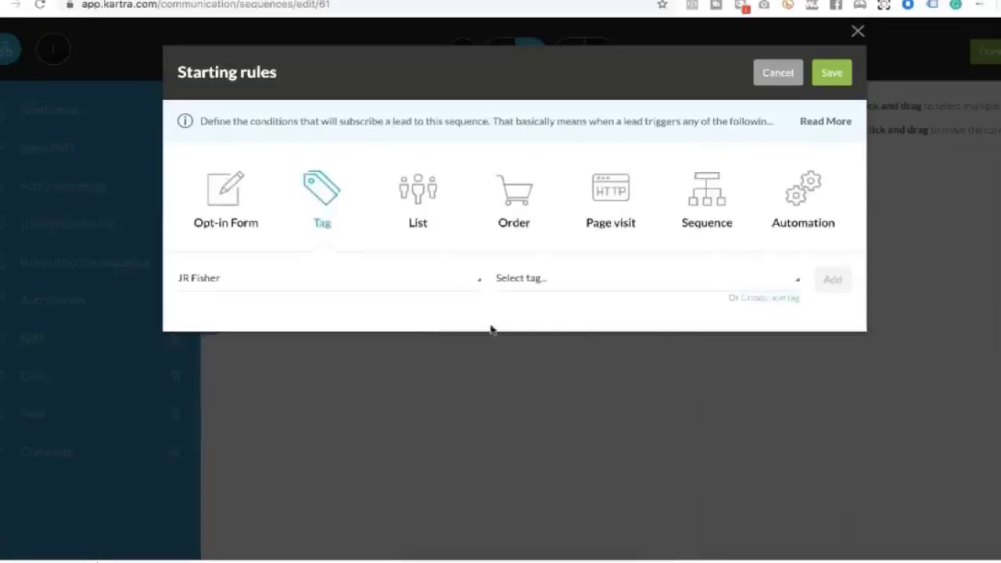
pyautogui.click(541, 280)
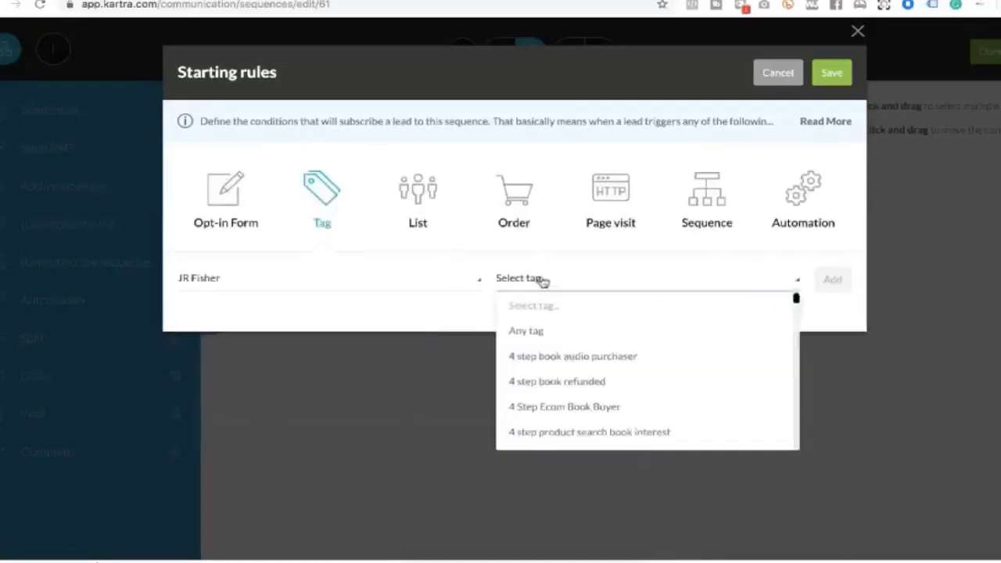
pyautogui.scroll(-10, 557, 366)
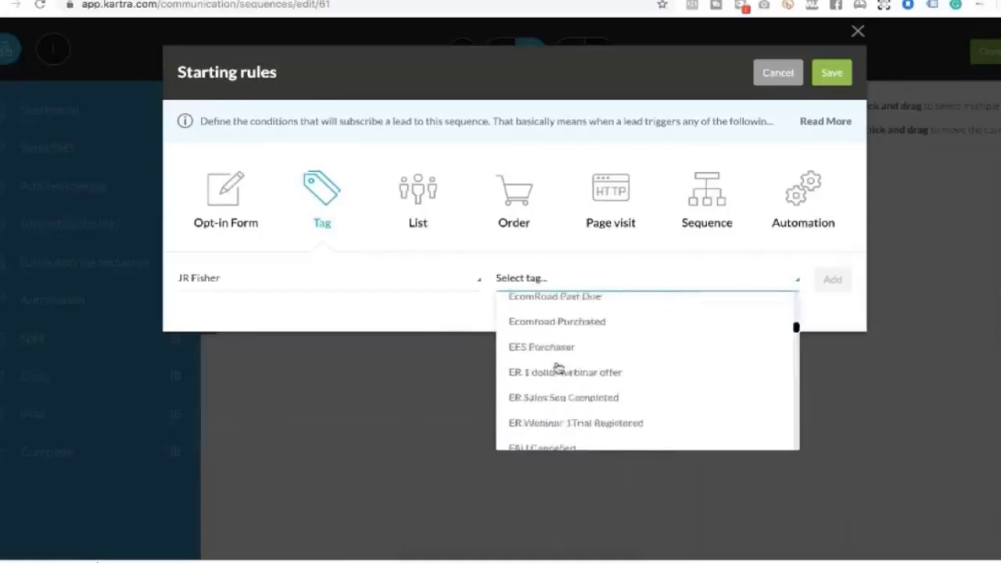
pyautogui.scroll(-10, 558, 367)
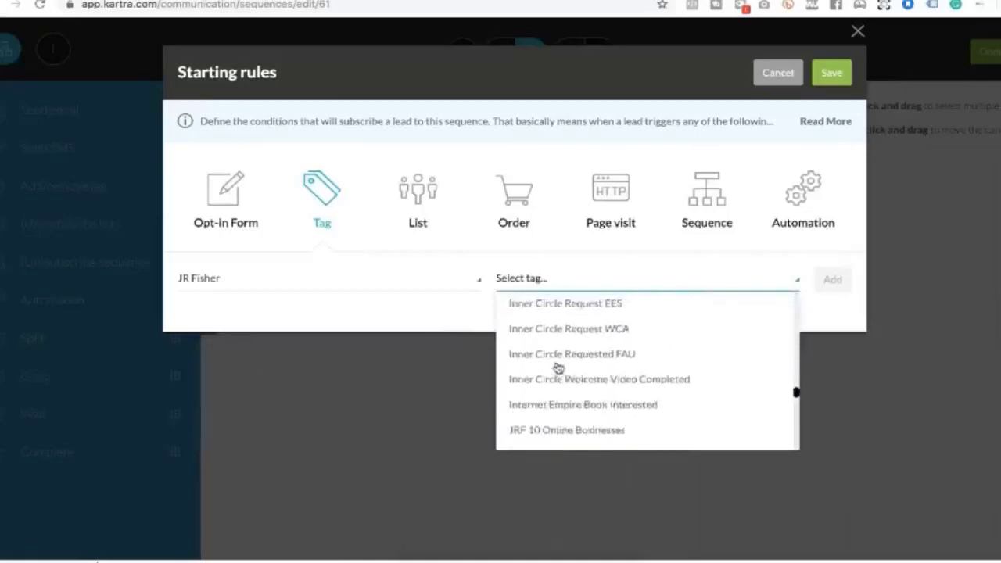
pyautogui.scroll(-10, 558, 367)
pyautogui.click(438, 319)
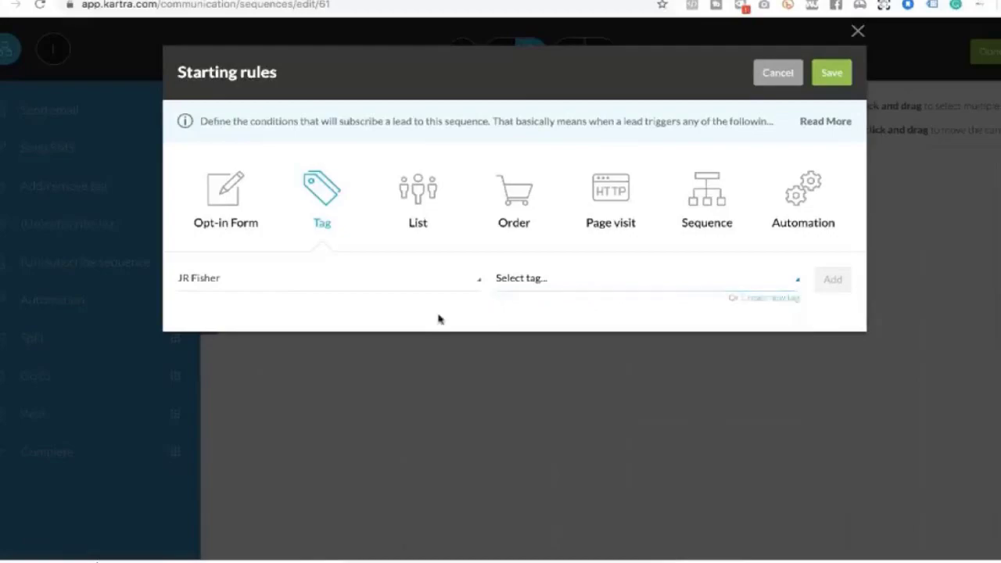
# Name a new tag 'Inner circle test', reuse it as description, with no category
pyautogui.click(760, 299)
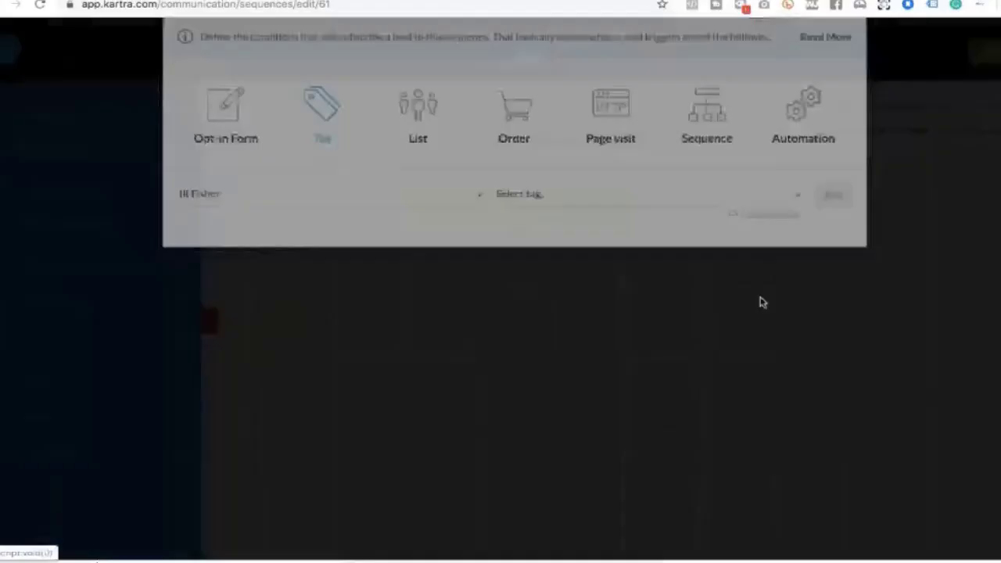
pyautogui.click(385, 151)
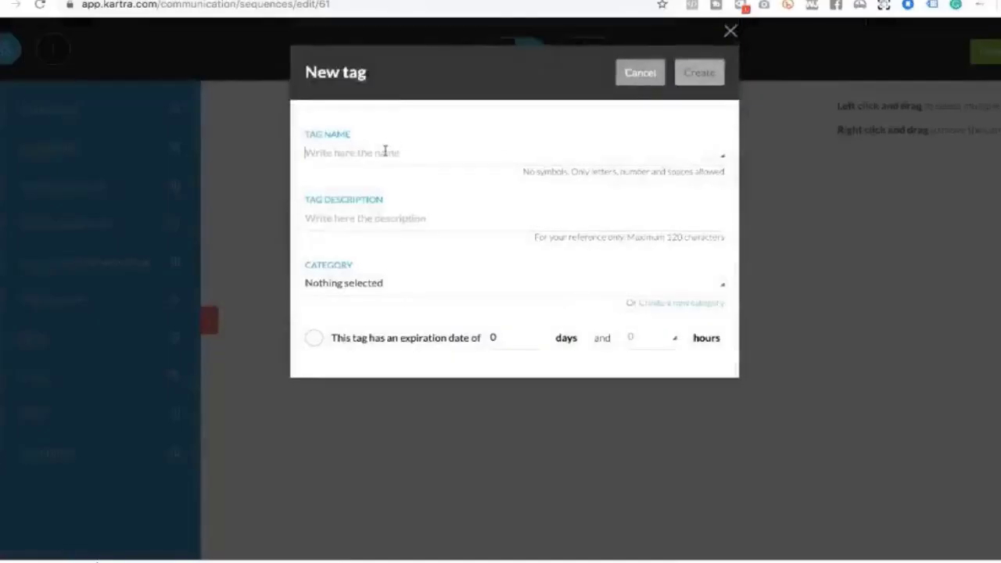
pyautogui.write('Inner ci')
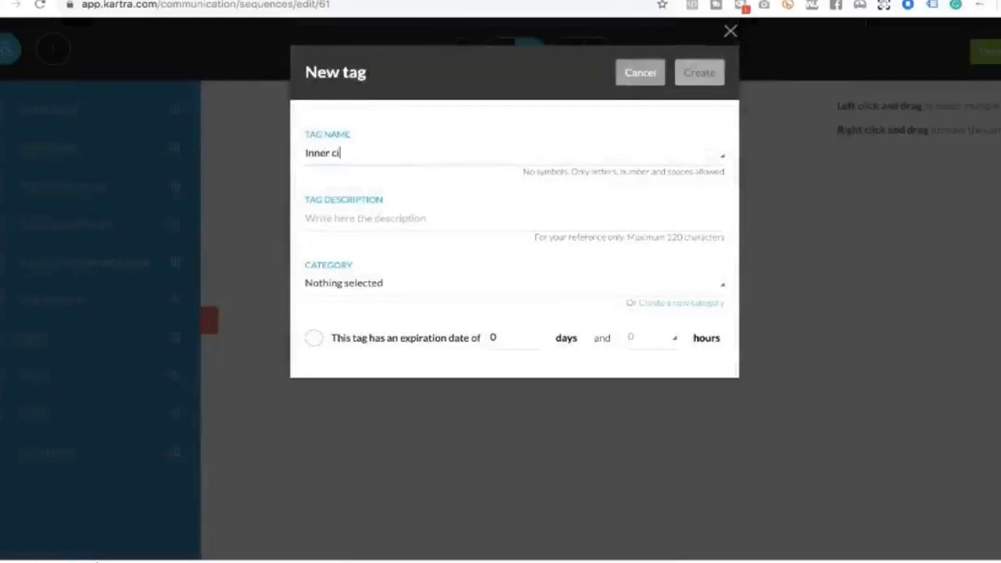
pyautogui.write('rcle test')
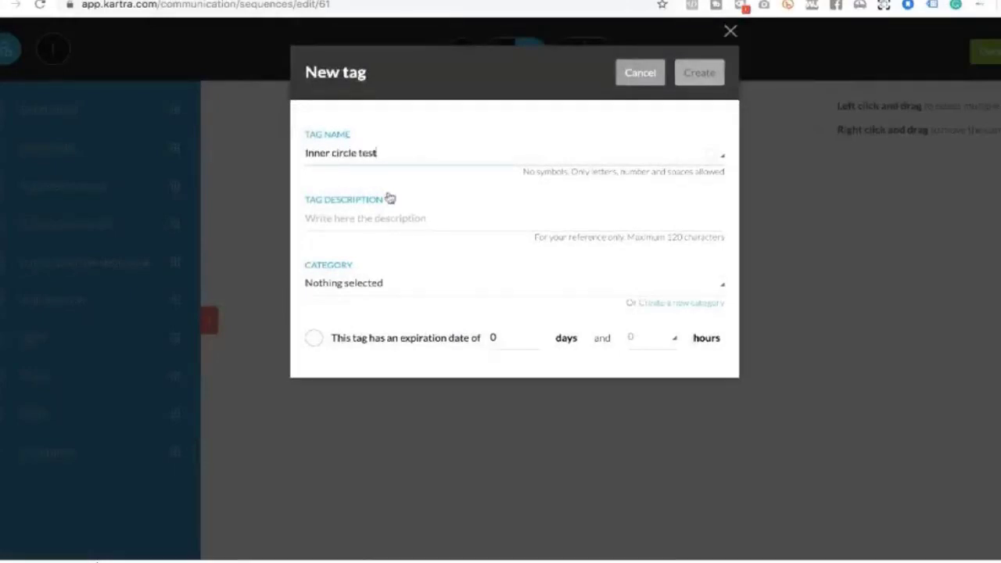
pyautogui.tripleClick(352, 153)
pyautogui.hotkey('ctrl', 'c')
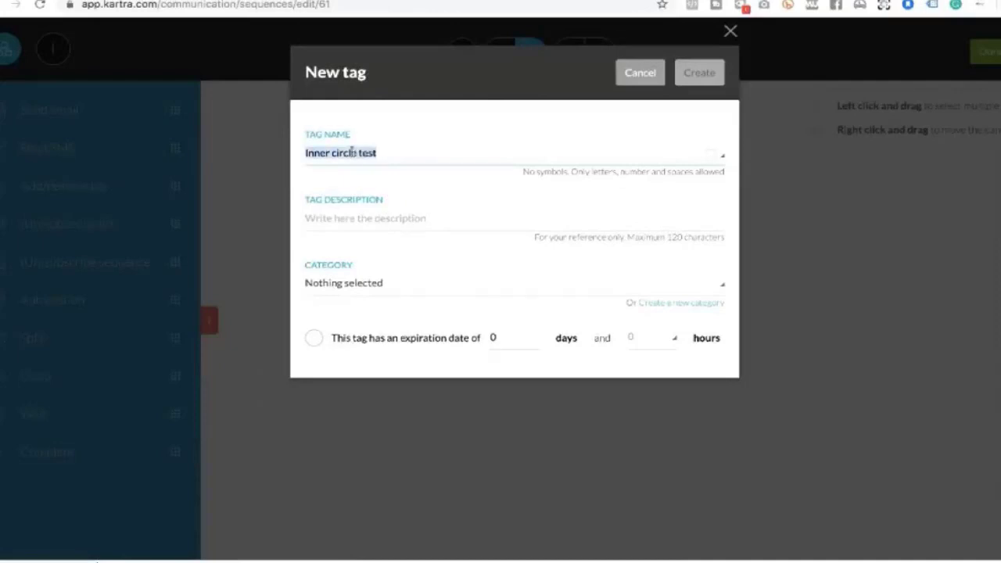
pyautogui.click(366, 217)
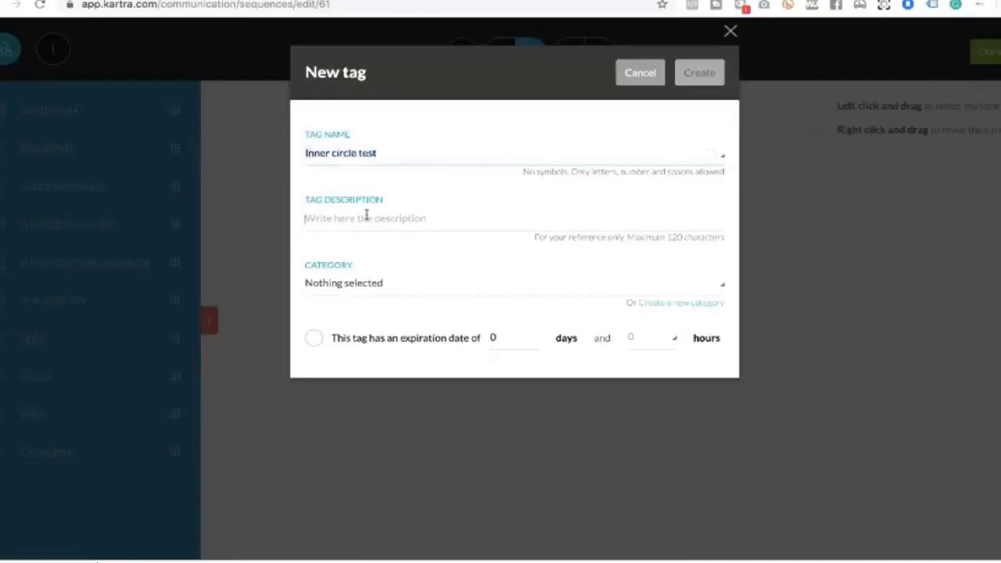
pyautogui.hotkey('ctrl', 'v')
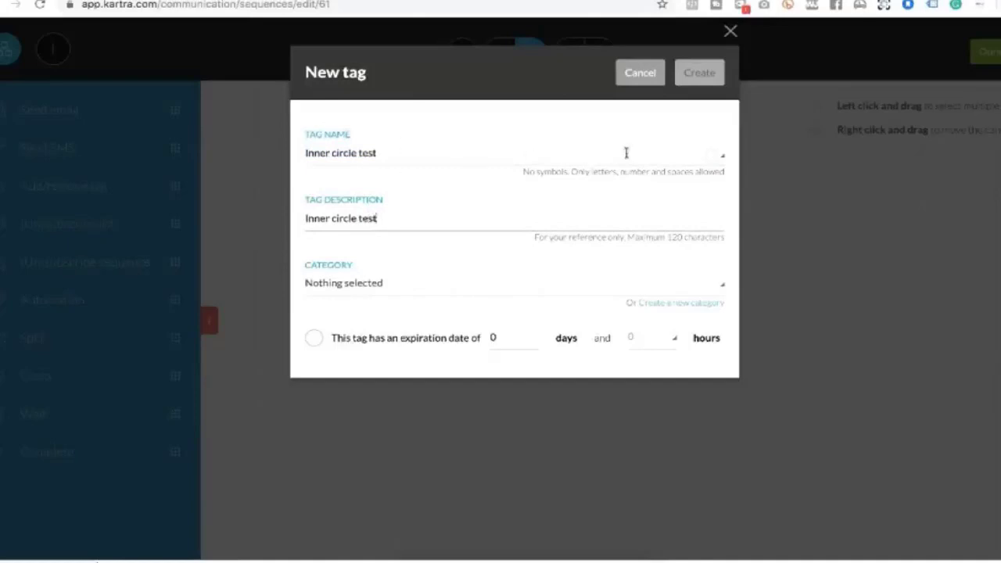
pyautogui.click(364, 284)
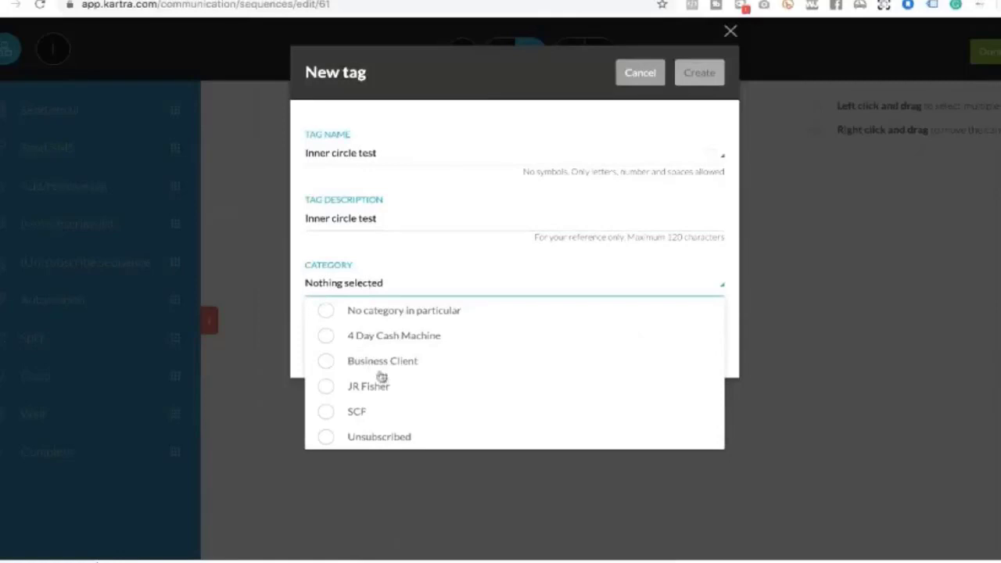
pyautogui.click(326, 312)
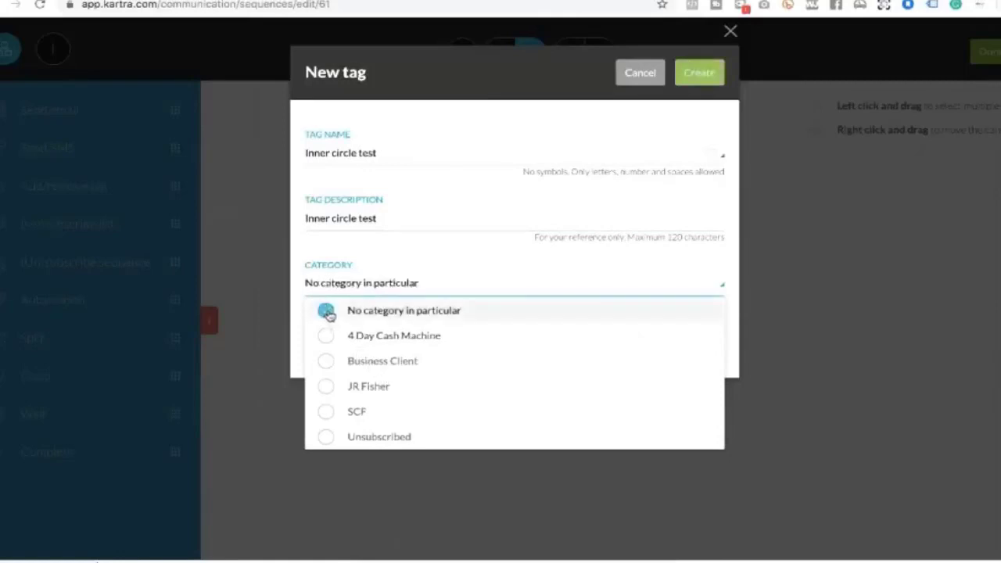
pyautogui.click(495, 238)
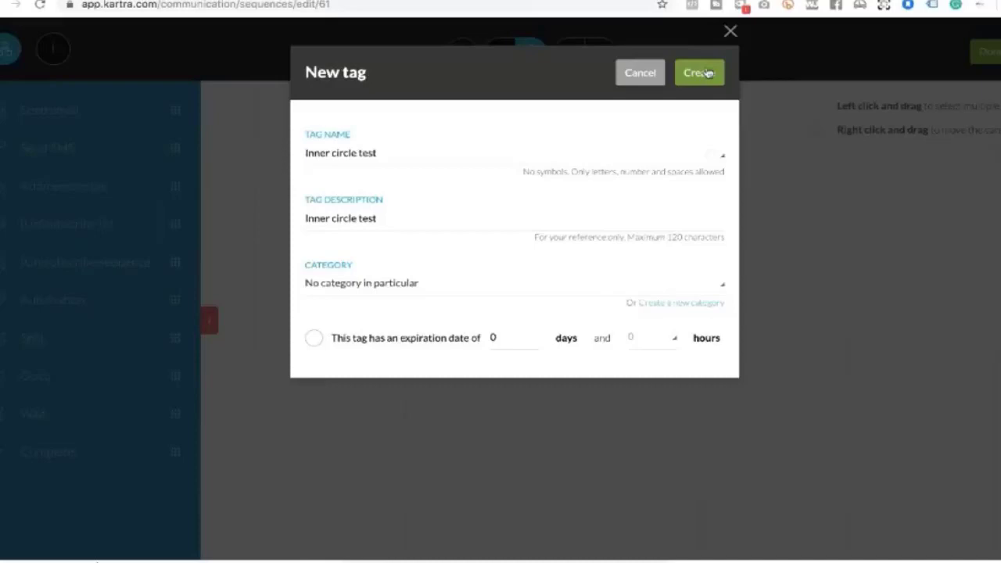
# Give the tag a 90-day expiration and create it
pyautogui.click(315, 341)
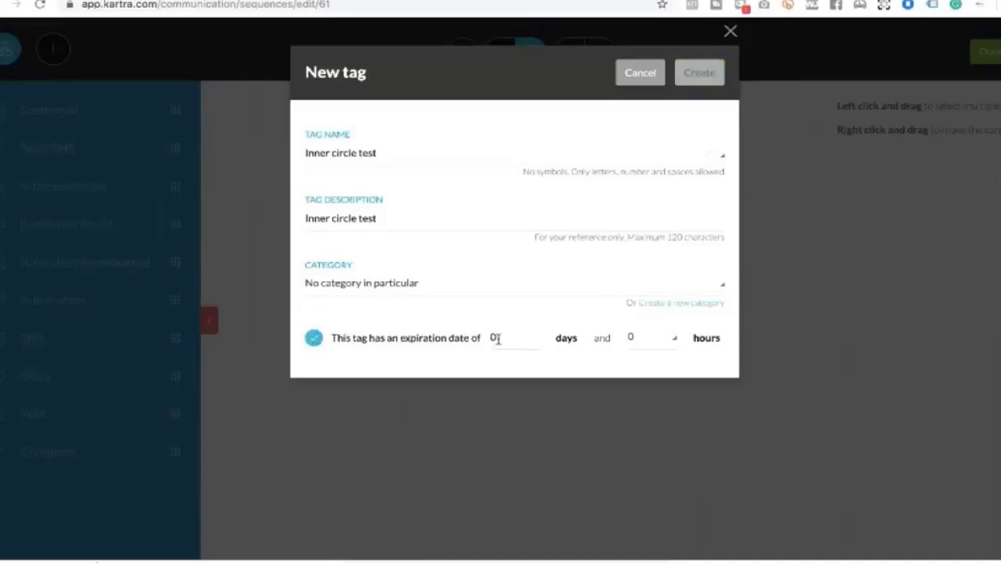
pyautogui.click(492, 338)
pyautogui.write('9')
pyautogui.click(699, 72)
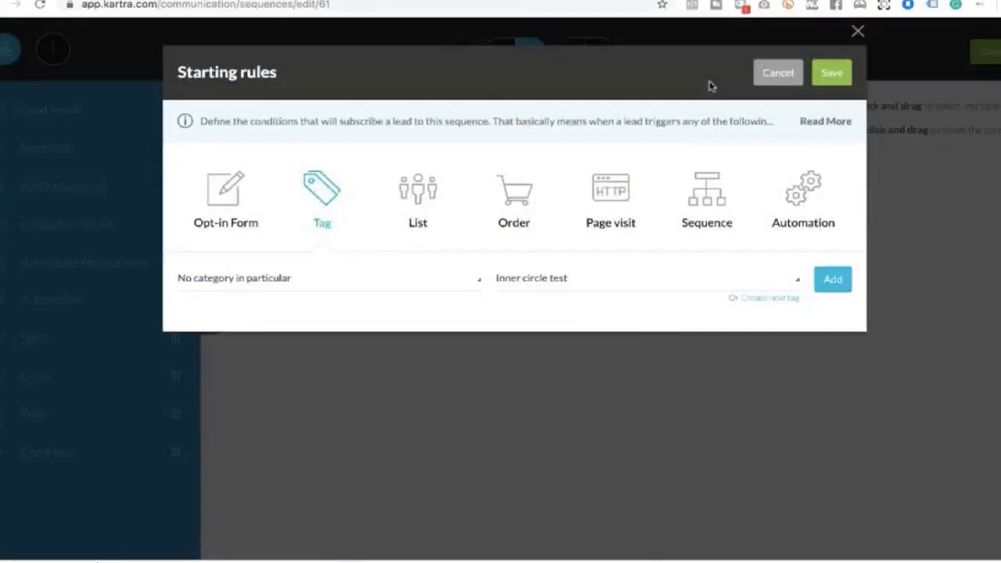
# Add the Inner circle test tag as the trigger and save the starting rules
pyautogui.click(834, 280)
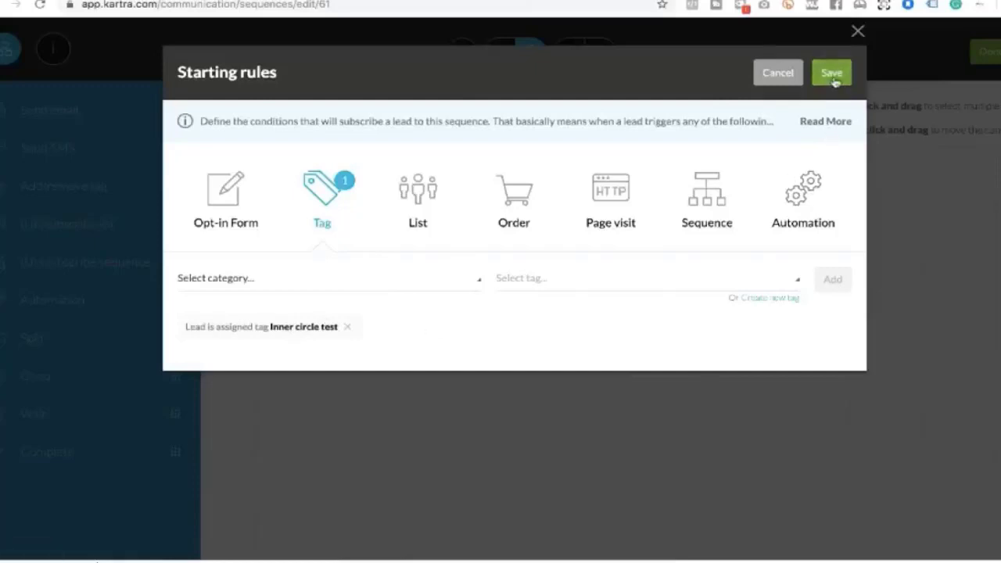
pyautogui.click(833, 78)
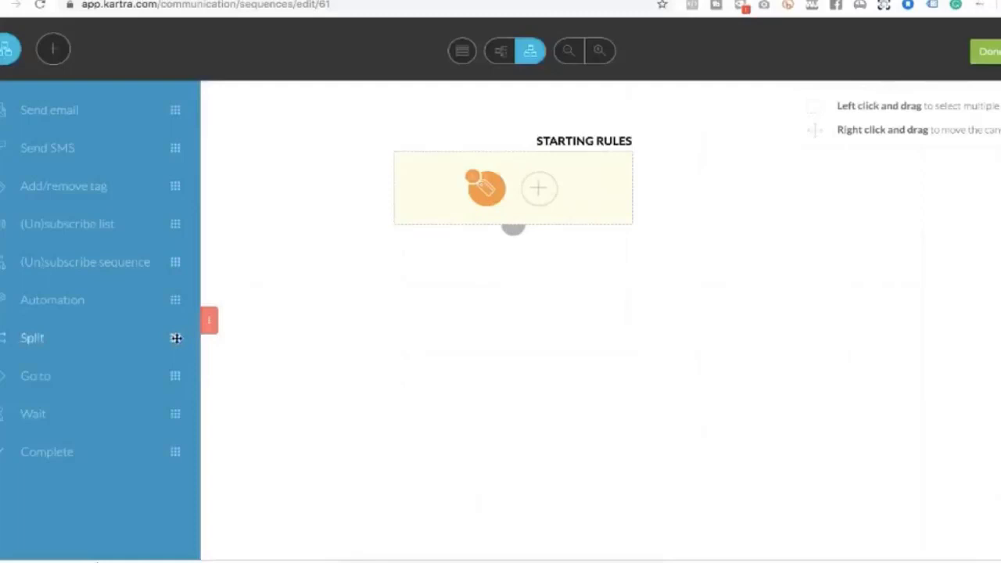
# Add a Split step that runs right after the previous step, starting at 13:00 pm
pyautogui.moveTo(175, 338); pyautogui.dragTo(611, 294)
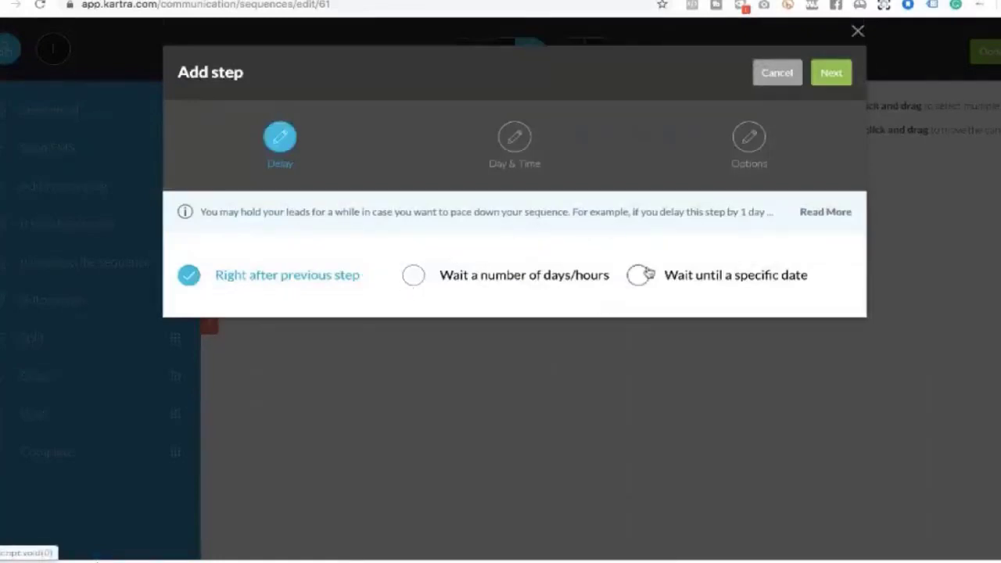
pyautogui.click(831, 73)
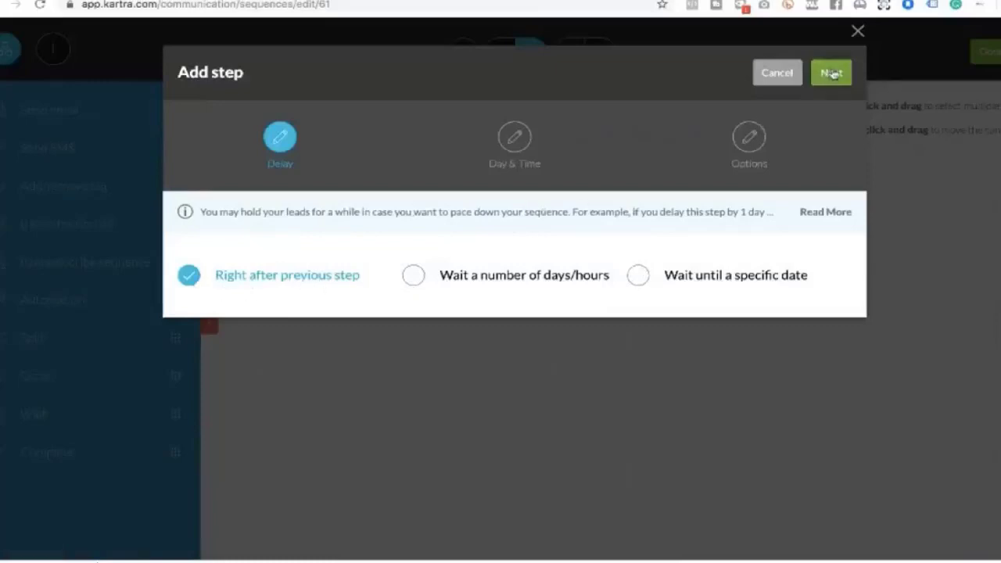
pyautogui.click(831, 73)
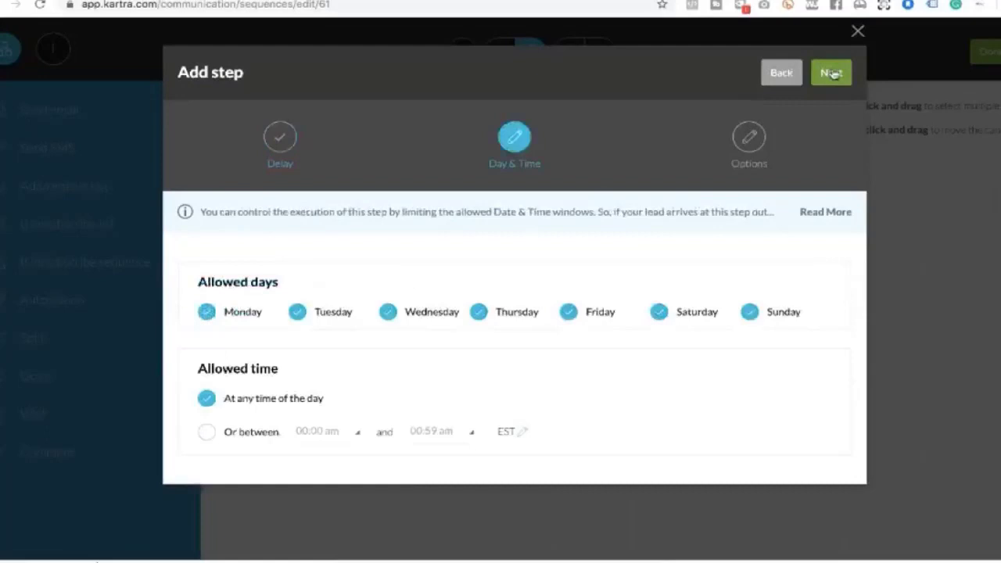
pyautogui.click(207, 437)
pyautogui.click(358, 435)
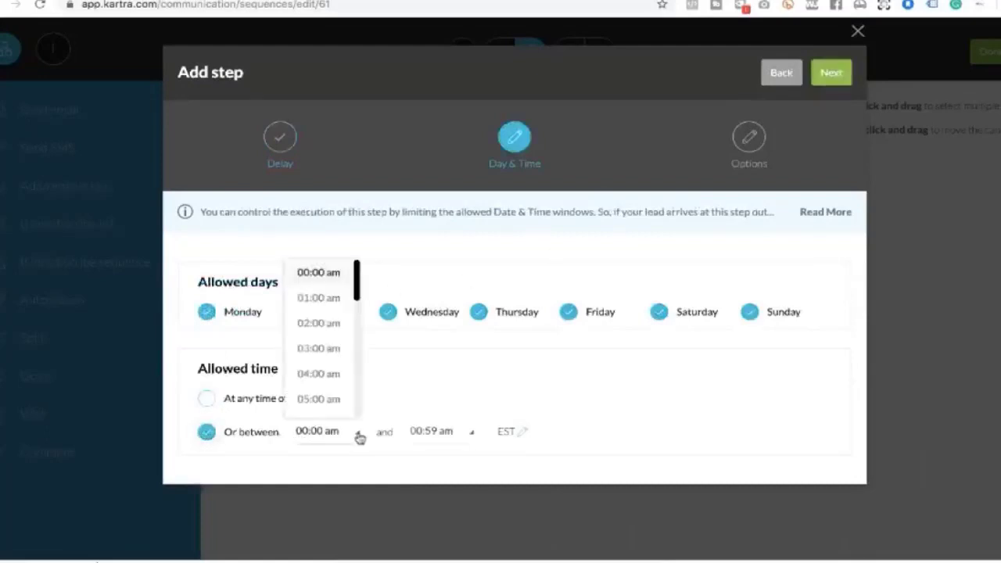
pyautogui.scroll(-5, 341, 350)
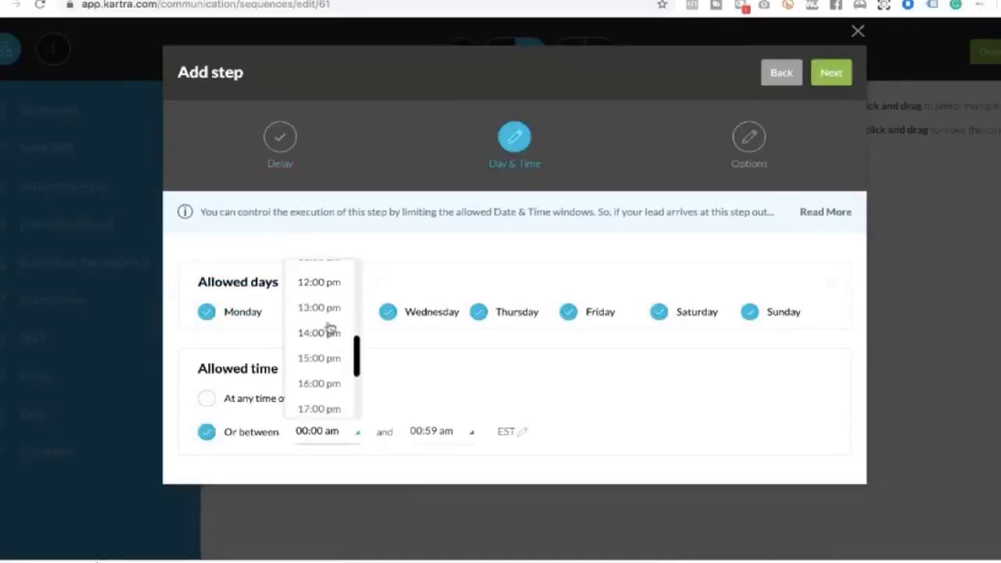
pyautogui.click(319, 308)
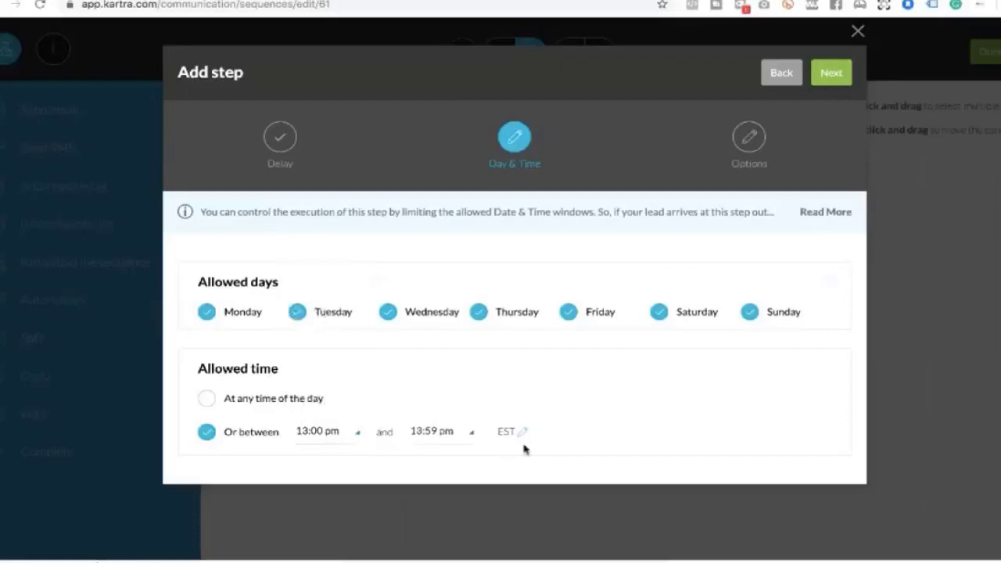
pyautogui.click(831, 72)
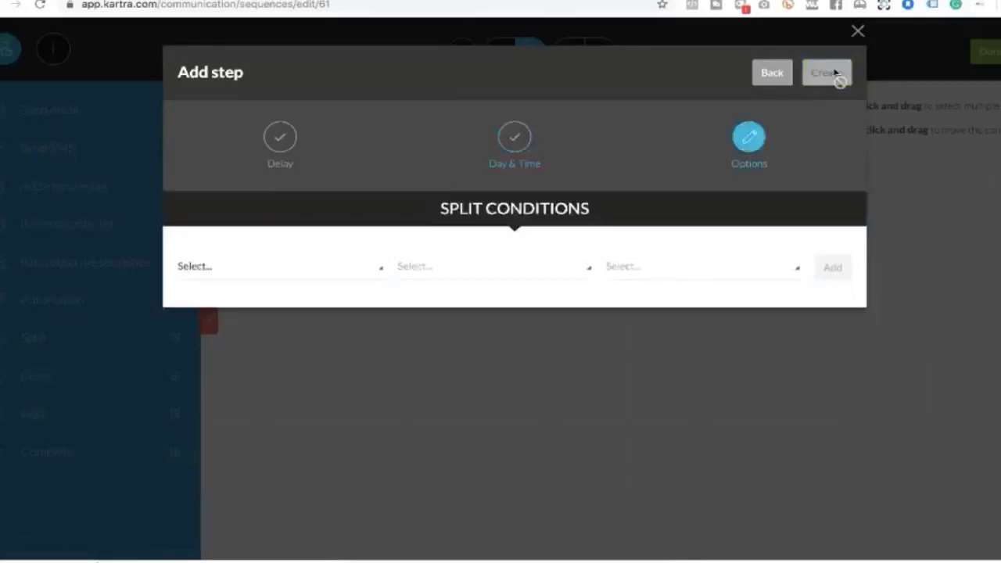
# Set the split condition to Has tag 'Inner circle buyer' and create the step
pyautogui.click(381, 269)
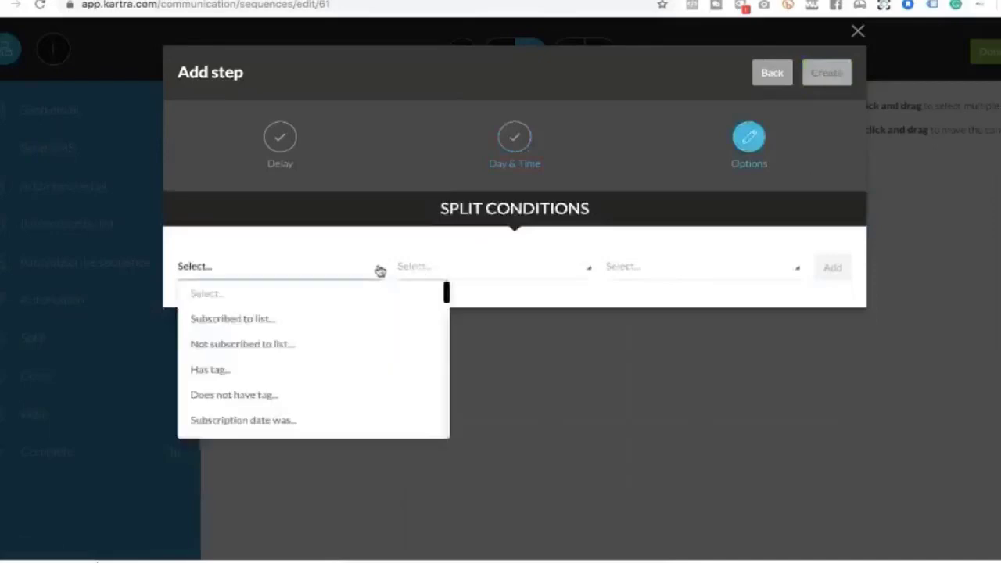
pyautogui.click(264, 369)
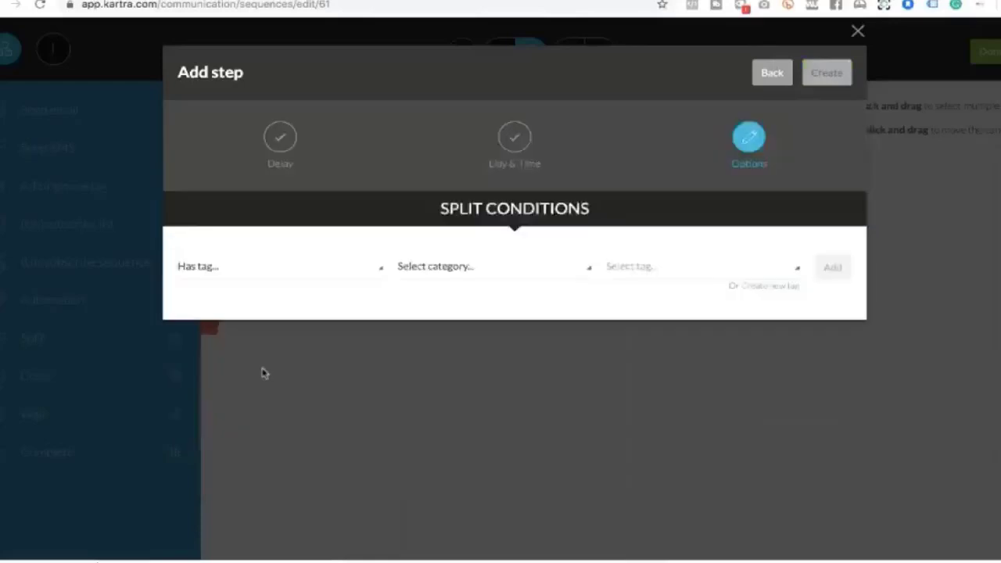
pyautogui.click(459, 272)
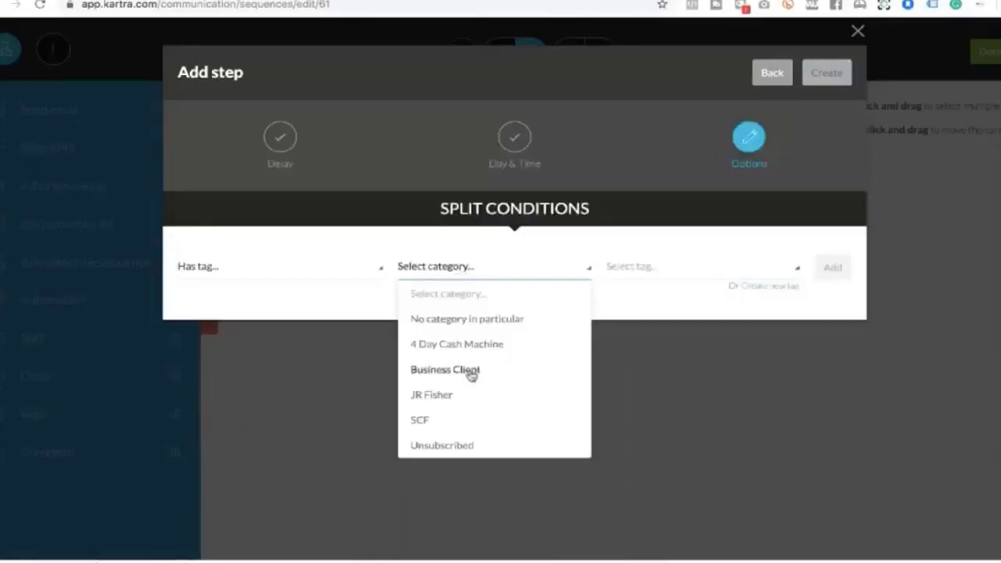
pyautogui.click(447, 396)
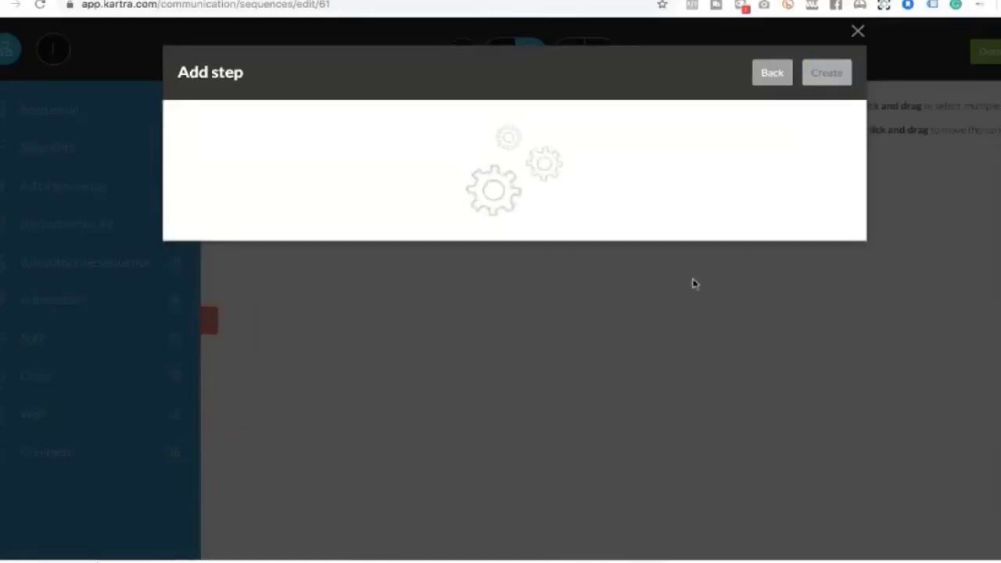
pyautogui.click(650, 270)
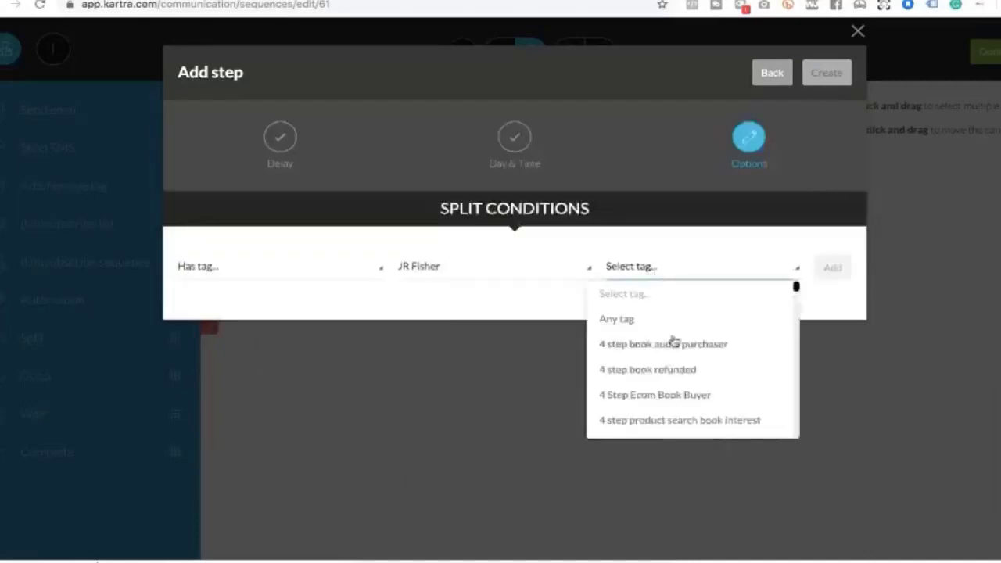
pyautogui.scroll(-15, 673, 340)
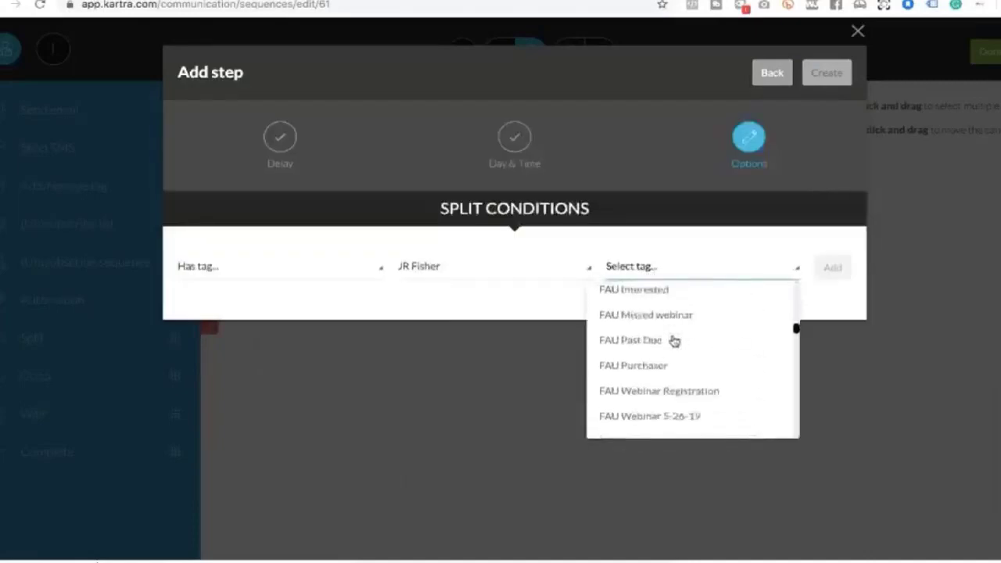
pyautogui.scroll(-15, 673, 340)
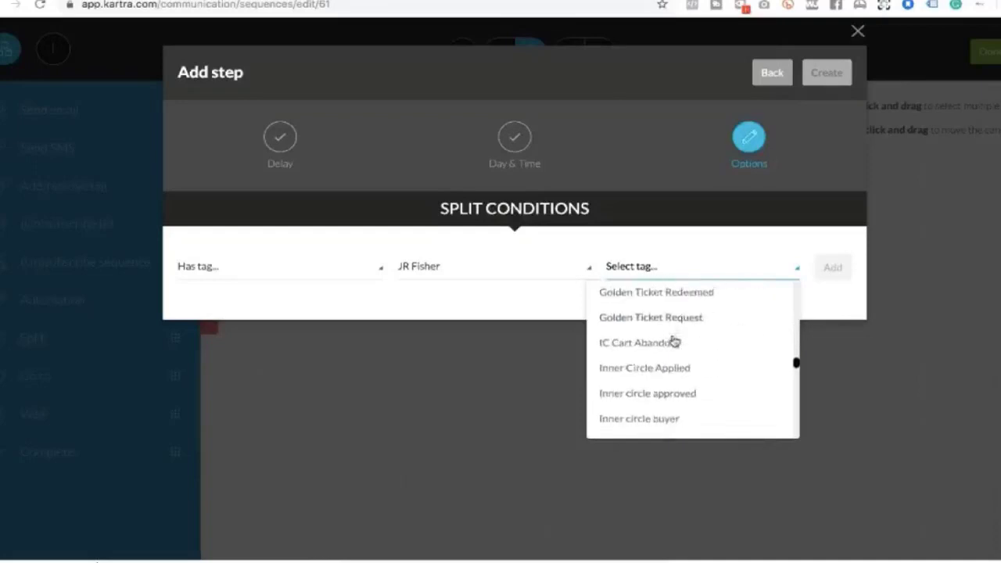
pyautogui.scroll(-2, 673, 340)
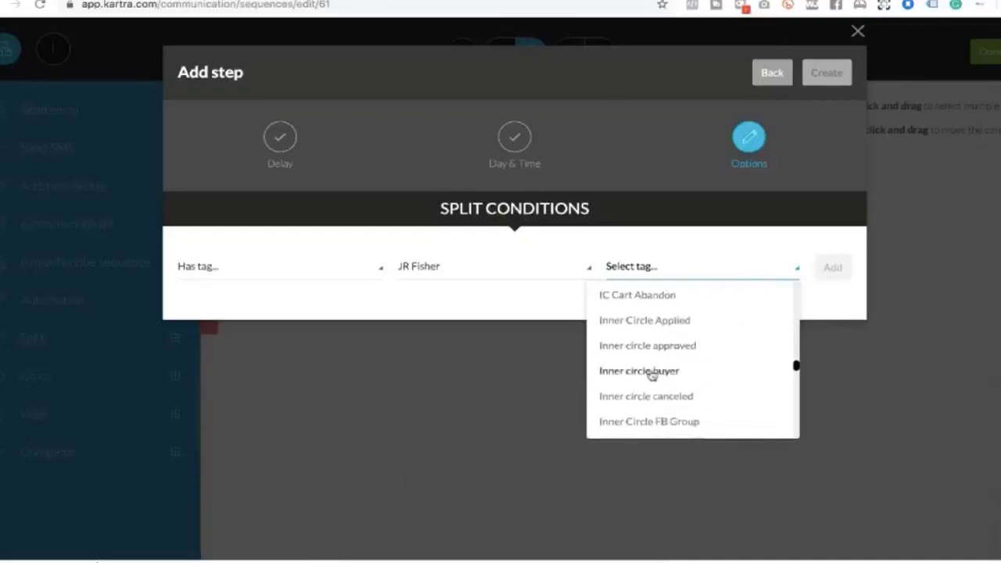
pyautogui.click(652, 372)
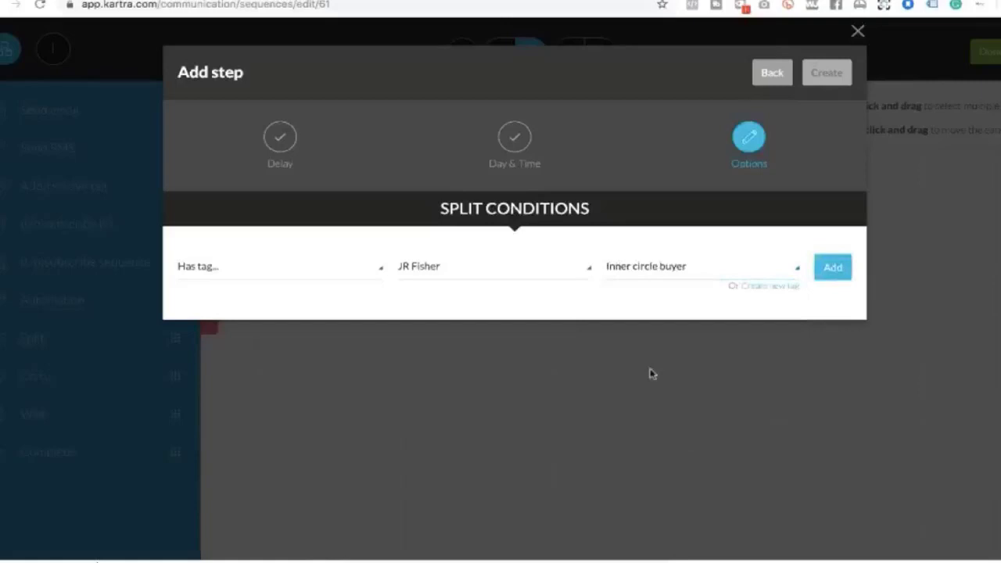
pyautogui.click(833, 267)
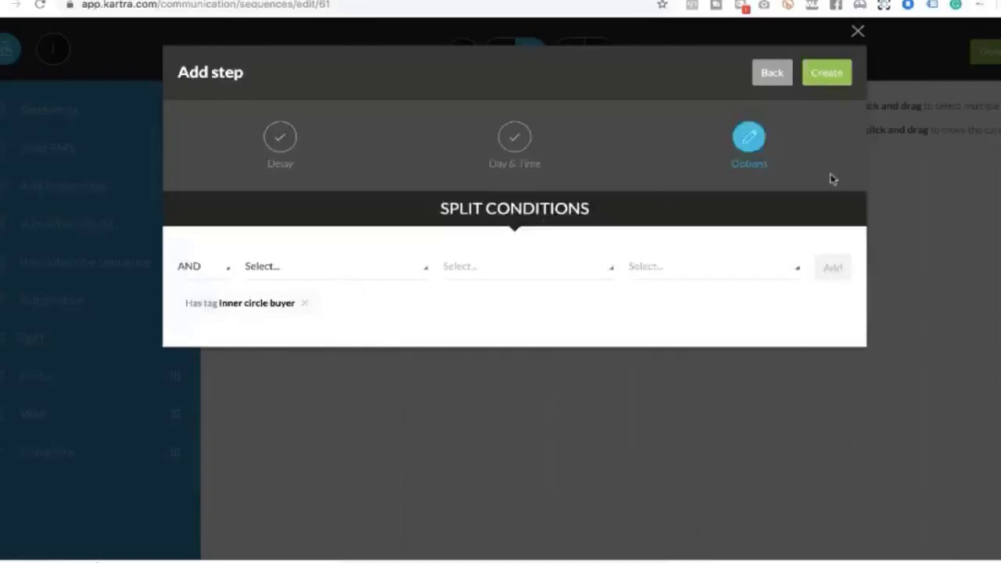
pyautogui.click(832, 74)
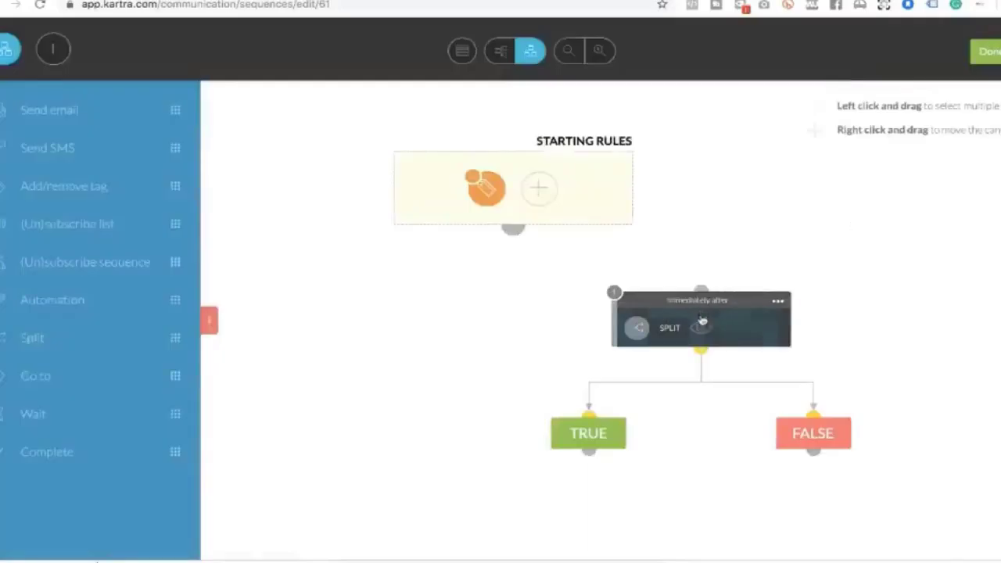
# Place an activated Complete step under the split's TRUE branch
pyautogui.moveTo(706, 303); pyautogui.dragTo(511, 291)
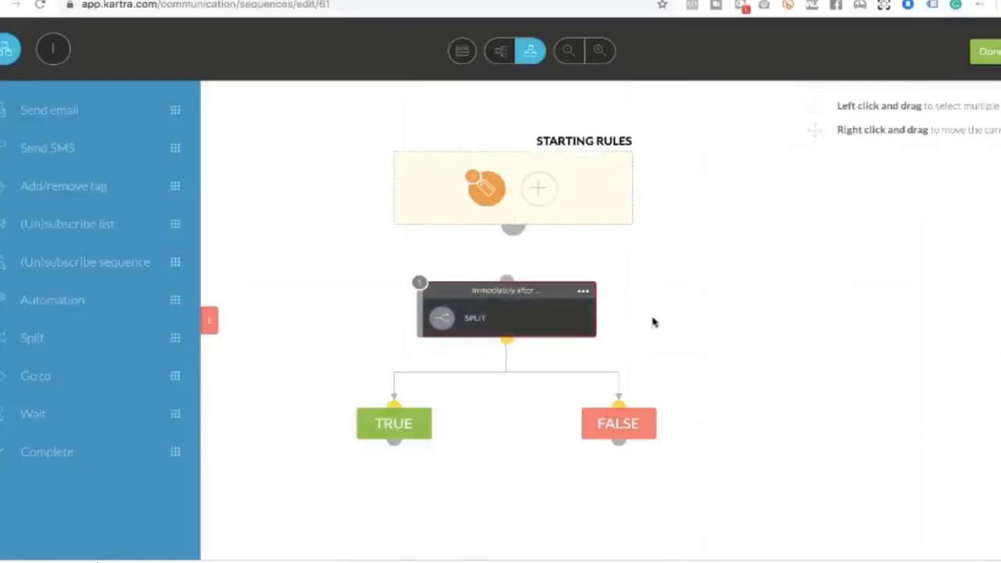
pyautogui.moveTo(173, 451); pyautogui.dragTo(501, 504)
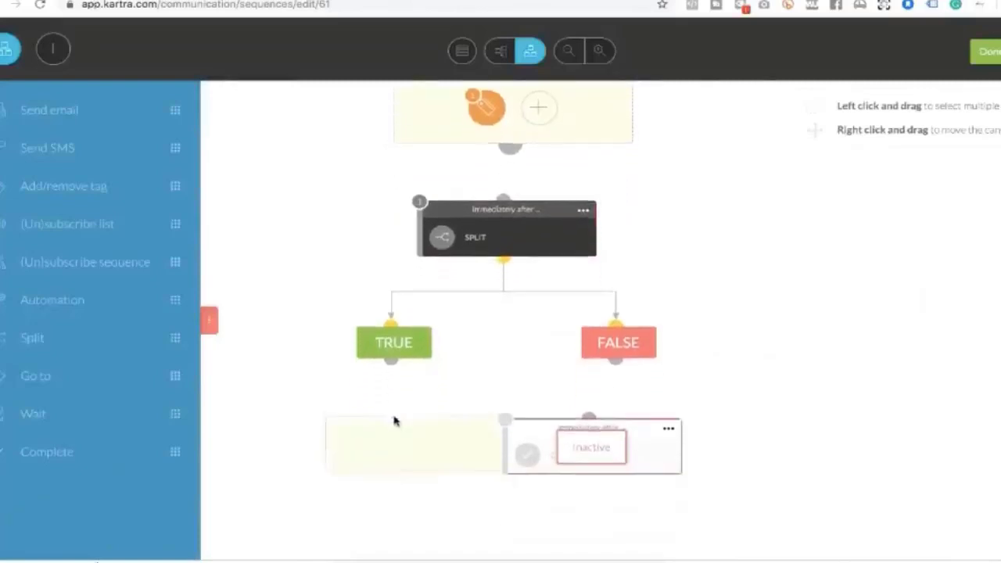
pyautogui.click(391, 414)
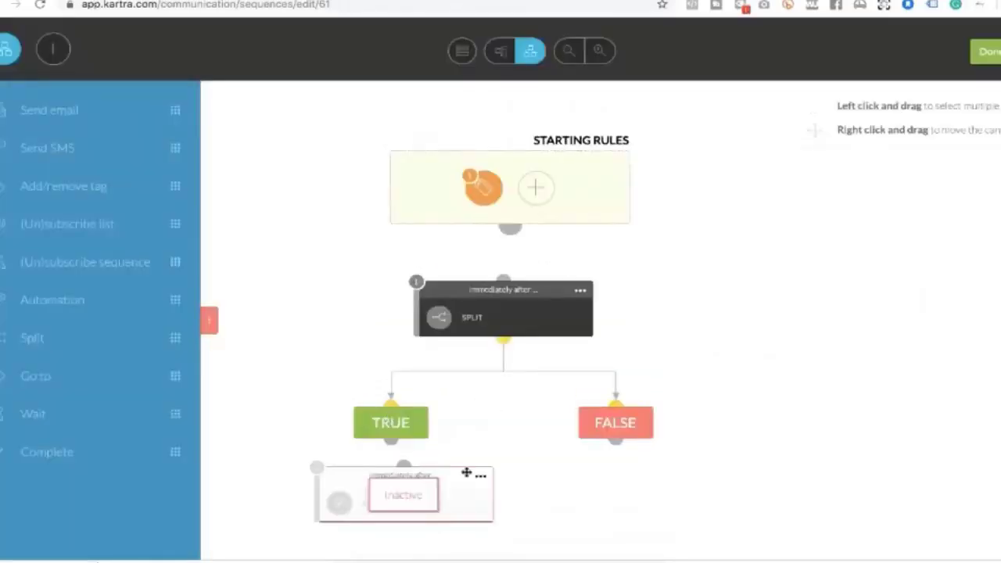
pyautogui.moveTo(478, 474)
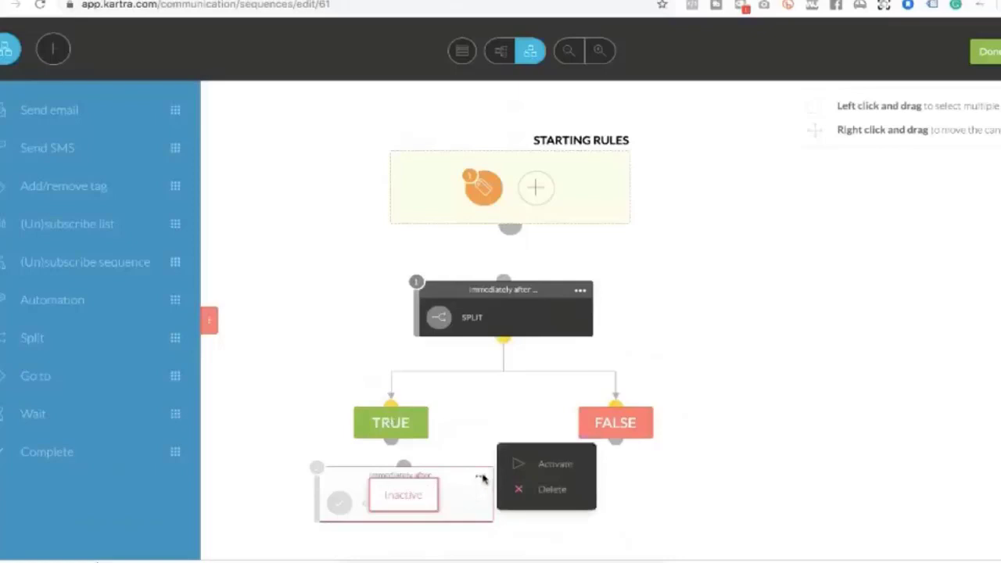
pyautogui.click(522, 468)
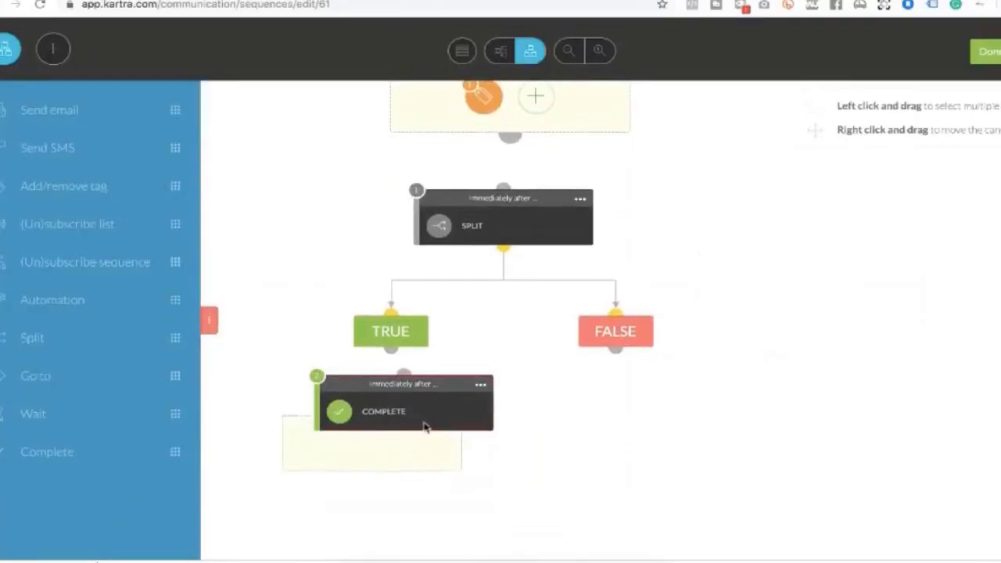
pyautogui.moveTo(425, 426); pyautogui.dragTo(476, 415)
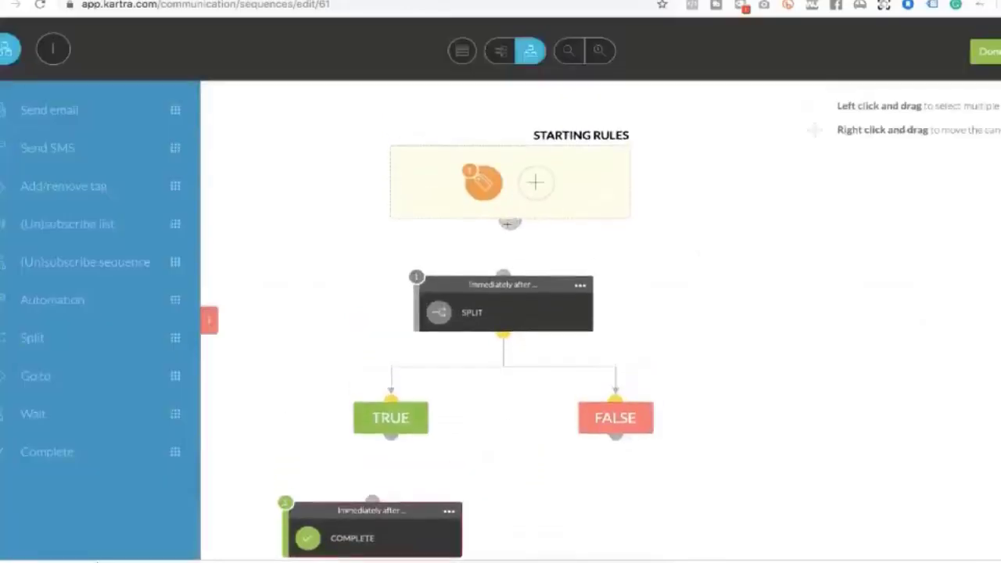
# Connect Starting Rules to the split and TRUE to Complete, then auto-arrange the flow
pyautogui.moveTo(508, 223); pyautogui.dragTo(503, 276)
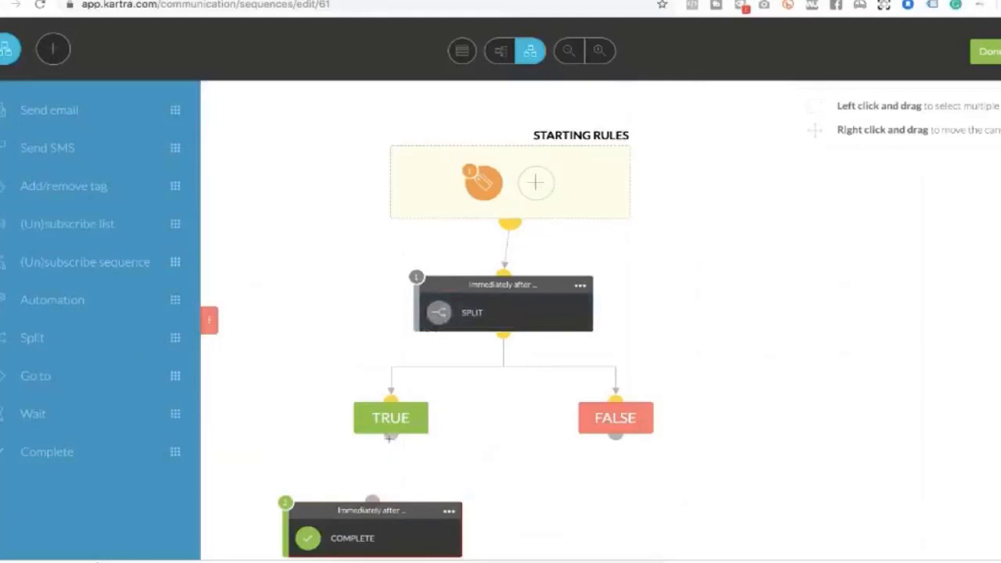
pyautogui.moveTo(390, 438)
pyautogui.mouseDown()
pyautogui.moveTo(384, 462)
pyautogui.moveTo(371, 450)
pyautogui.moveTo(376, 422)
pyautogui.mouseUp()
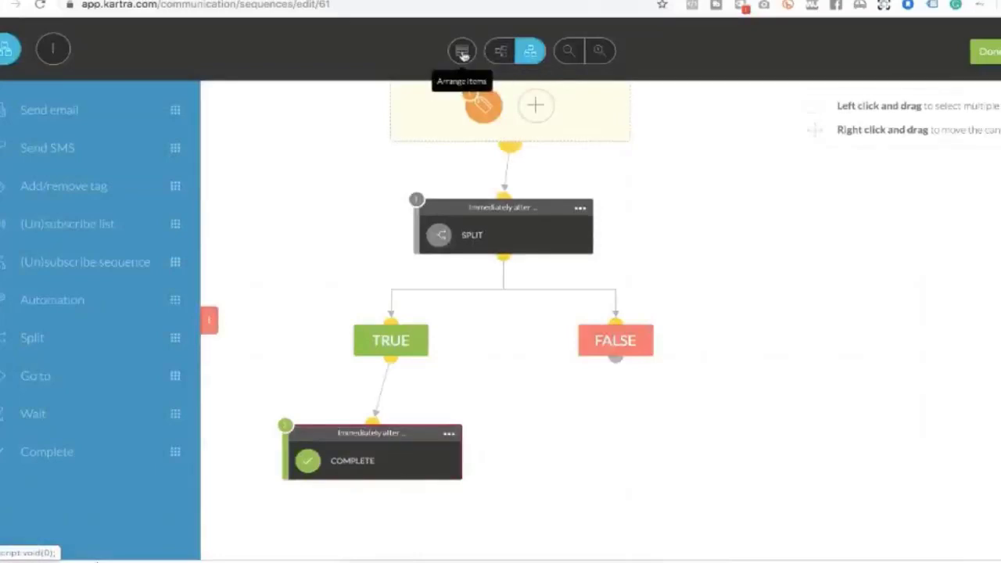
pyautogui.click(462, 53)
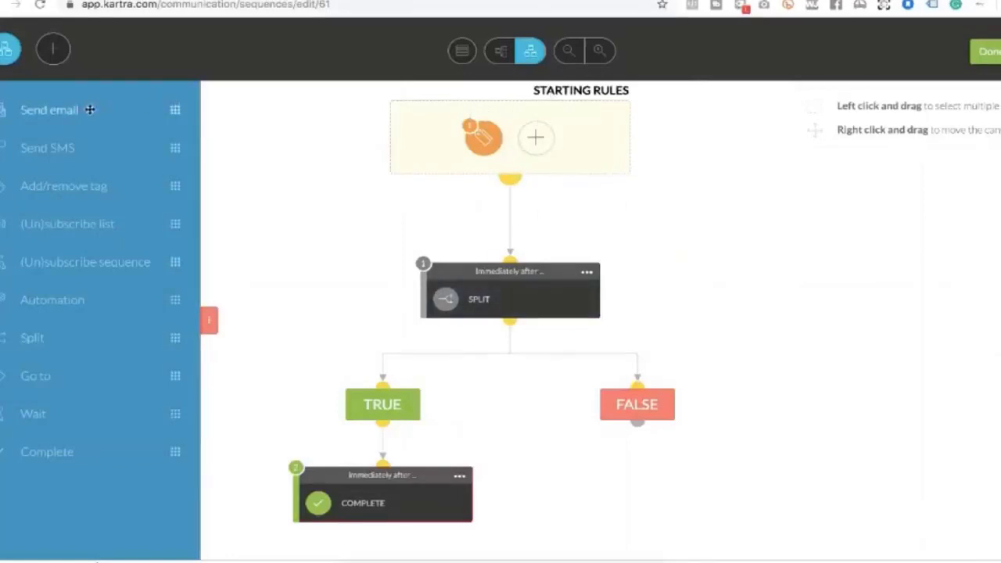
# Add a Send email step right after the previous step, limited to the 13:00–13:59 pm window
pyautogui.moveTo(91, 110); pyautogui.dragTo(675, 439)
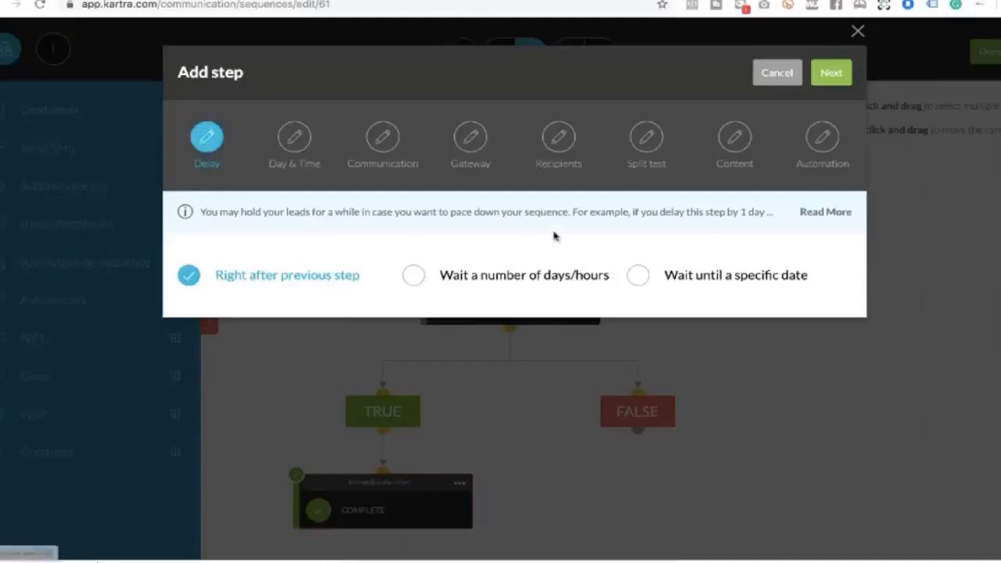
pyautogui.click(832, 75)
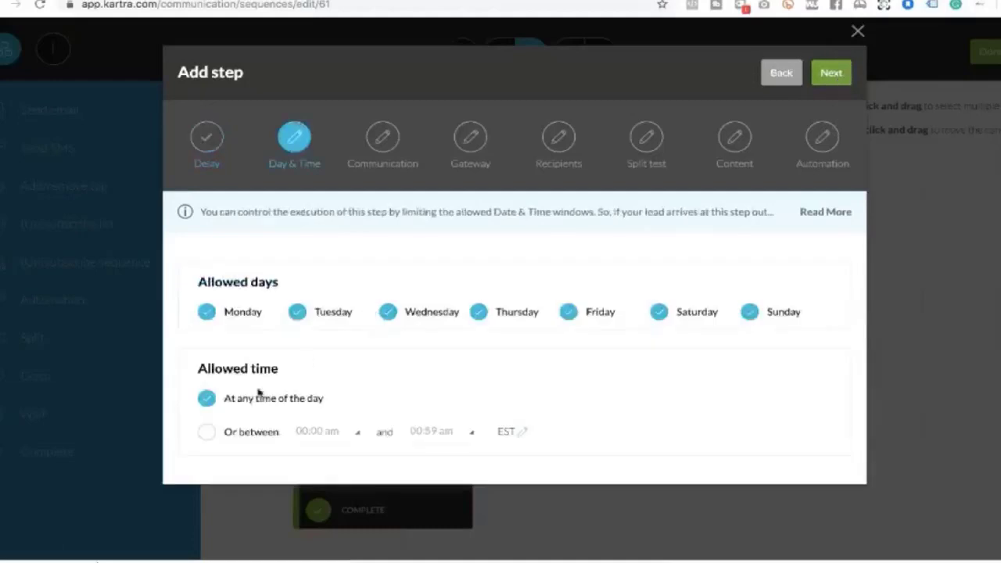
pyautogui.click(210, 433)
pyautogui.click(338, 432)
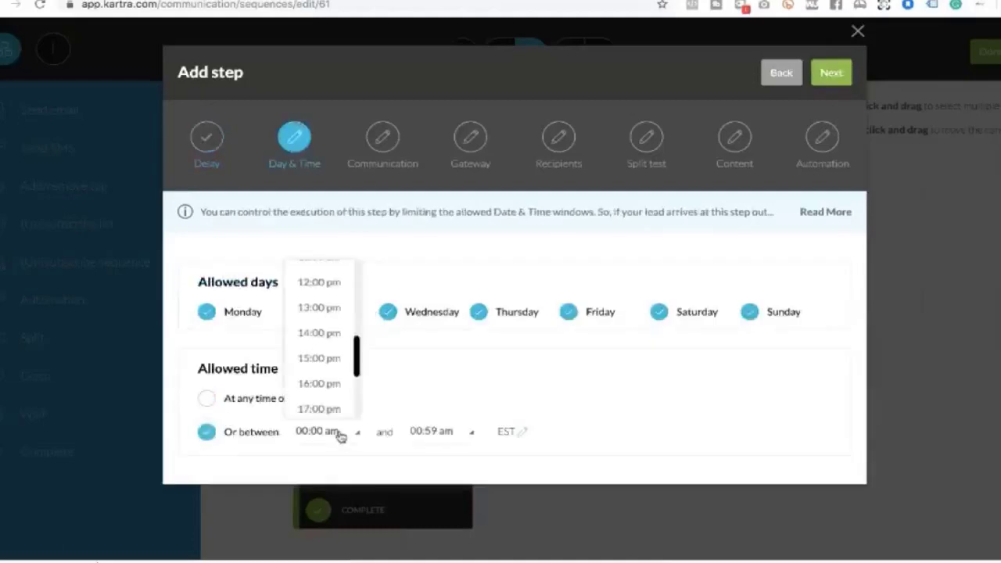
pyautogui.scroll(-1, 324, 352)
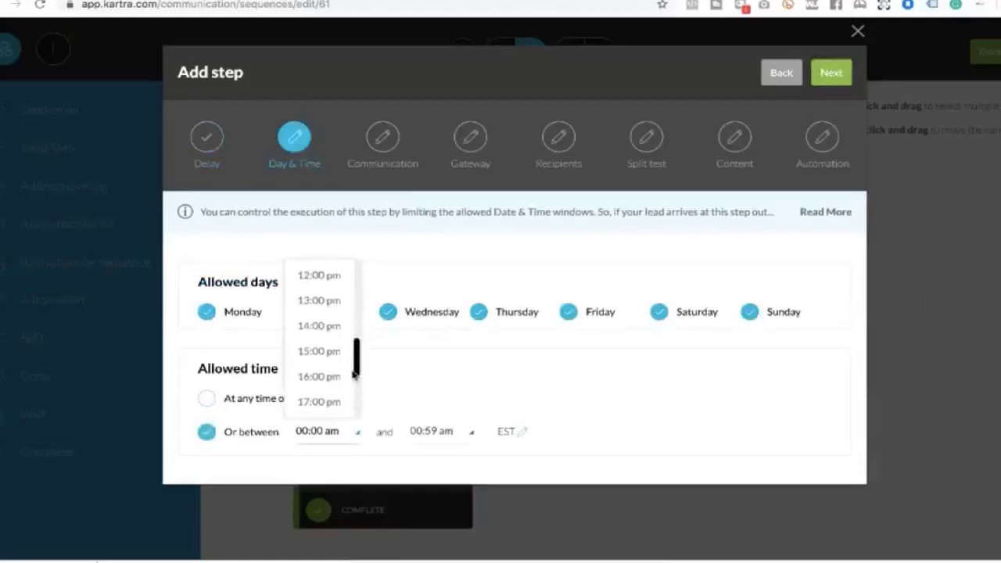
pyautogui.click(328, 303)
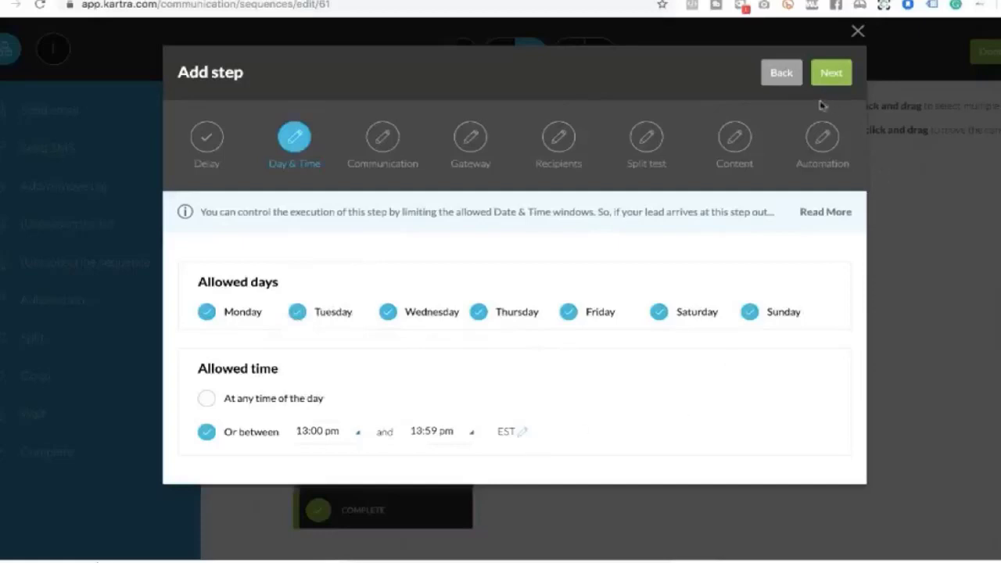
pyautogui.click(832, 75)
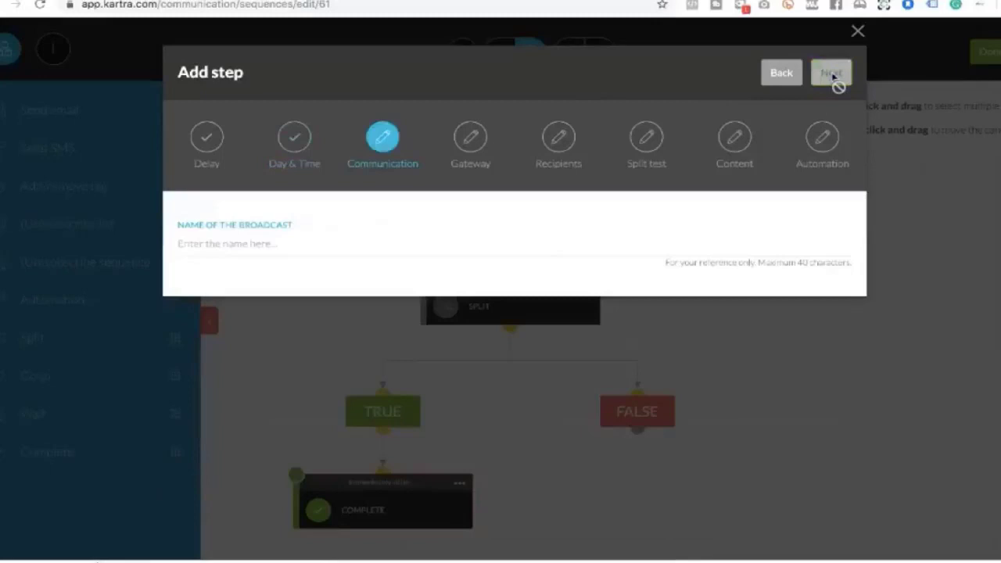
# Enter 'inner circle test2' as the Name of the Broadcast and continue
pyautogui.click(267, 245)
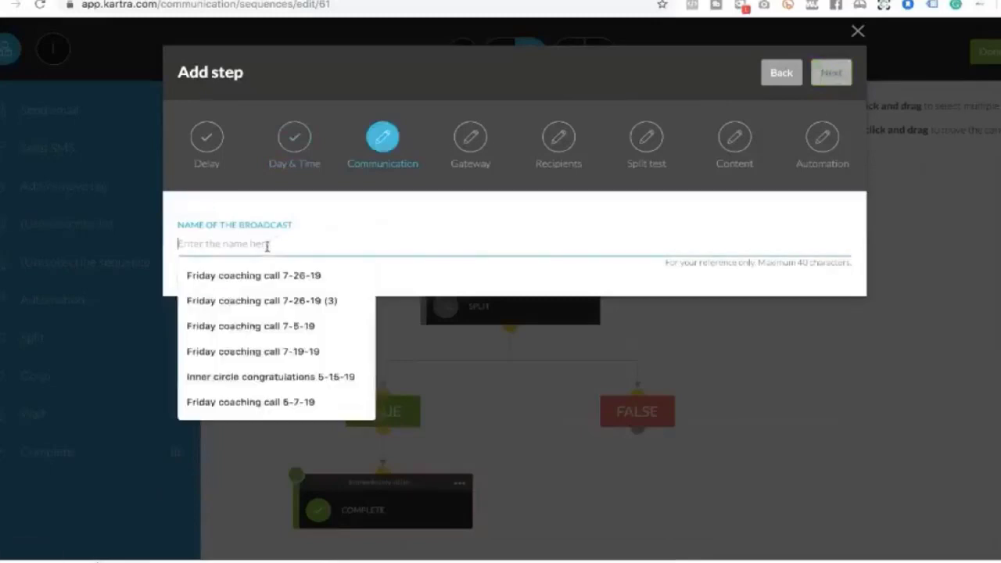
pyautogui.write('inn')
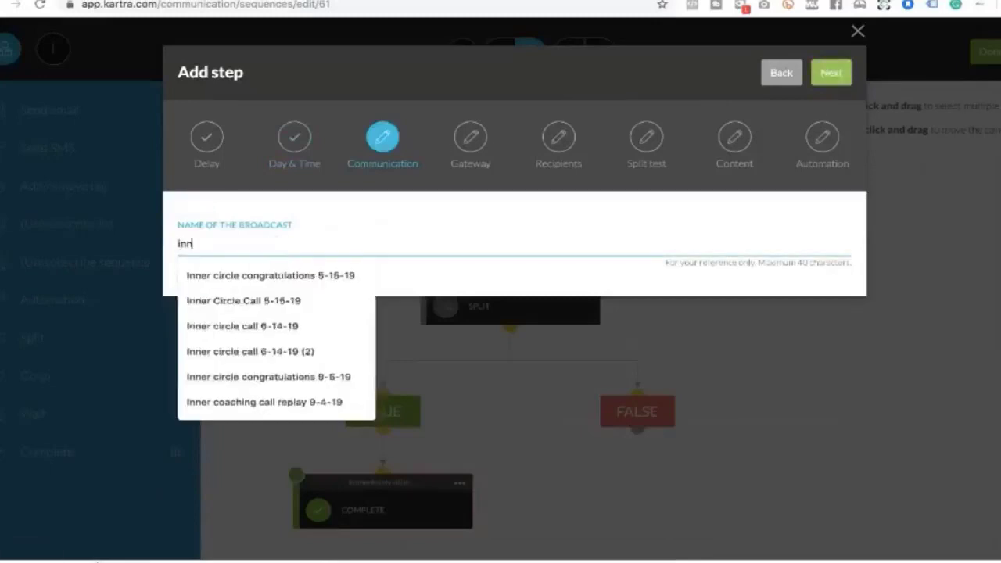
pyautogui.write('er cir')
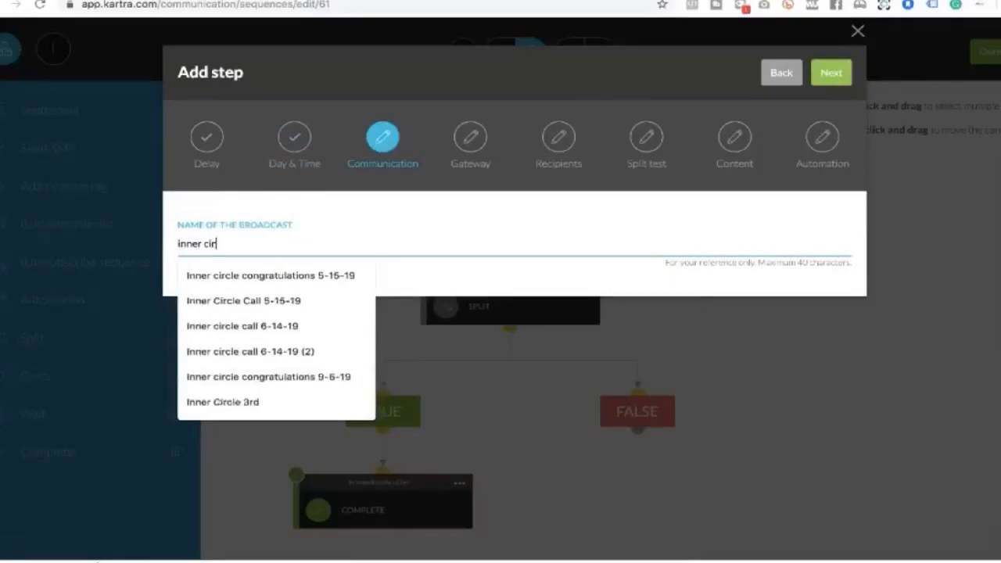
pyautogui.write('cle test')
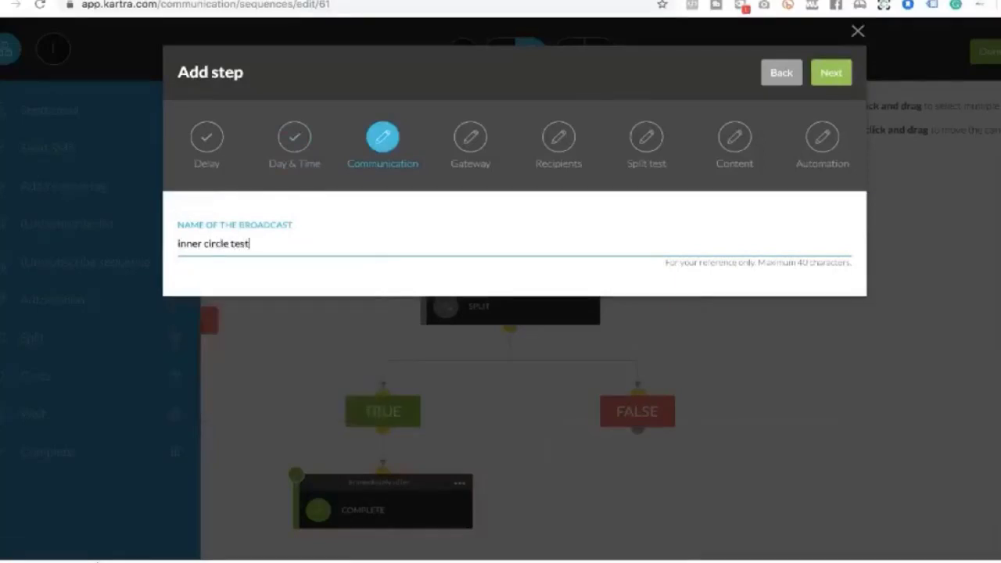
pyautogui.write('2')
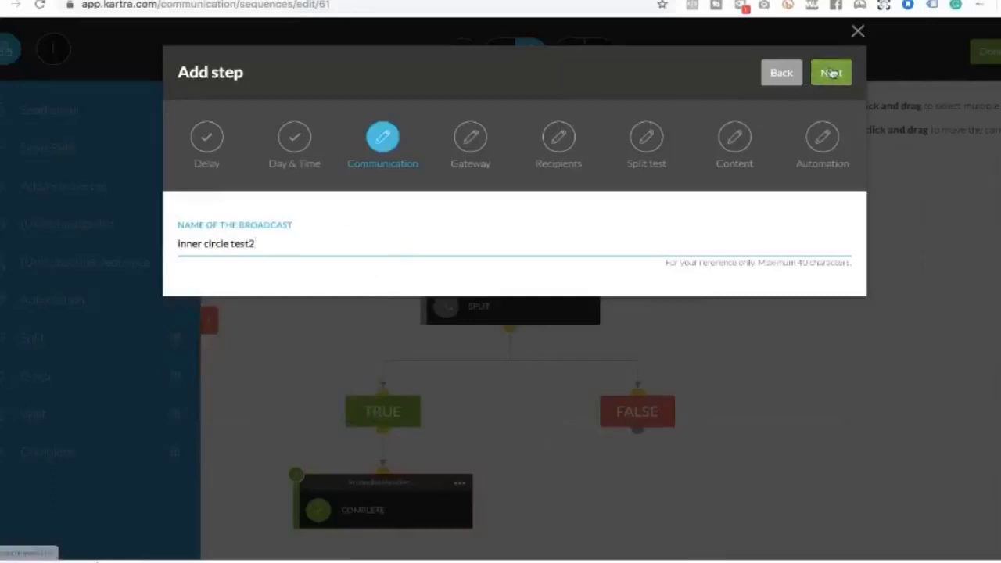
pyautogui.click(830, 73)
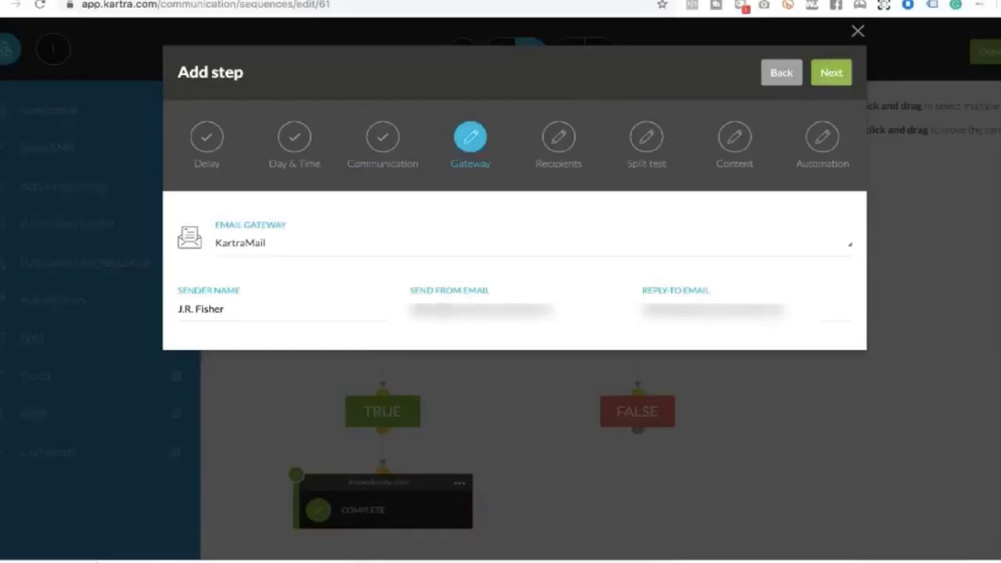
# Enter the sender's email address as Send From, copy it into Reply-To, and continue
pyautogui.click(480, 306)
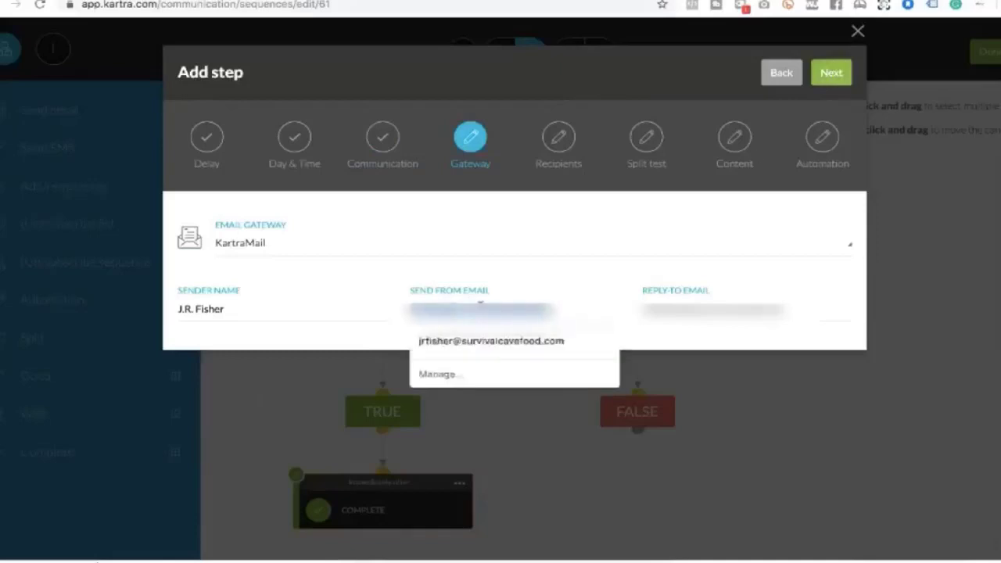
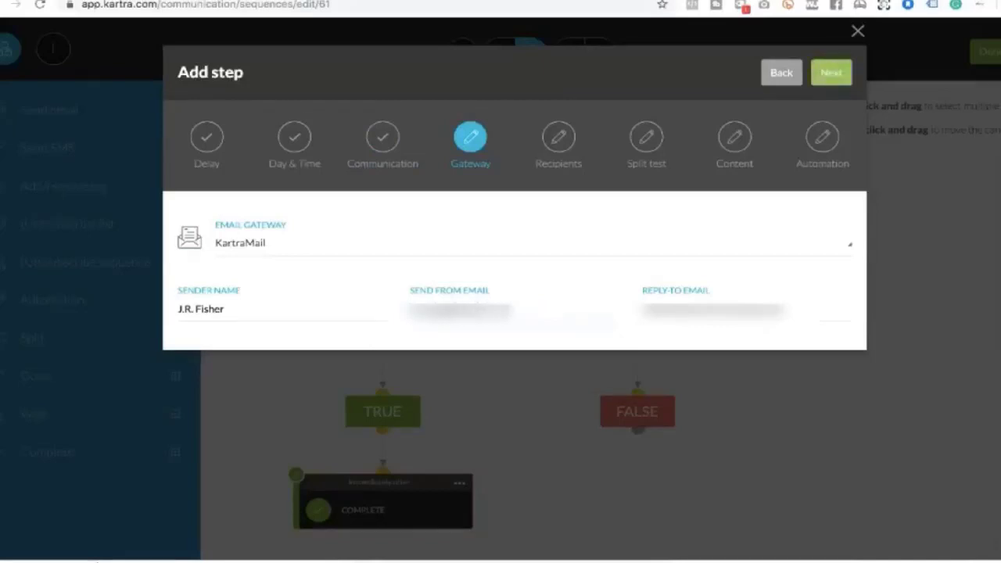
pyautogui.hotkey('ctrl', 'a')
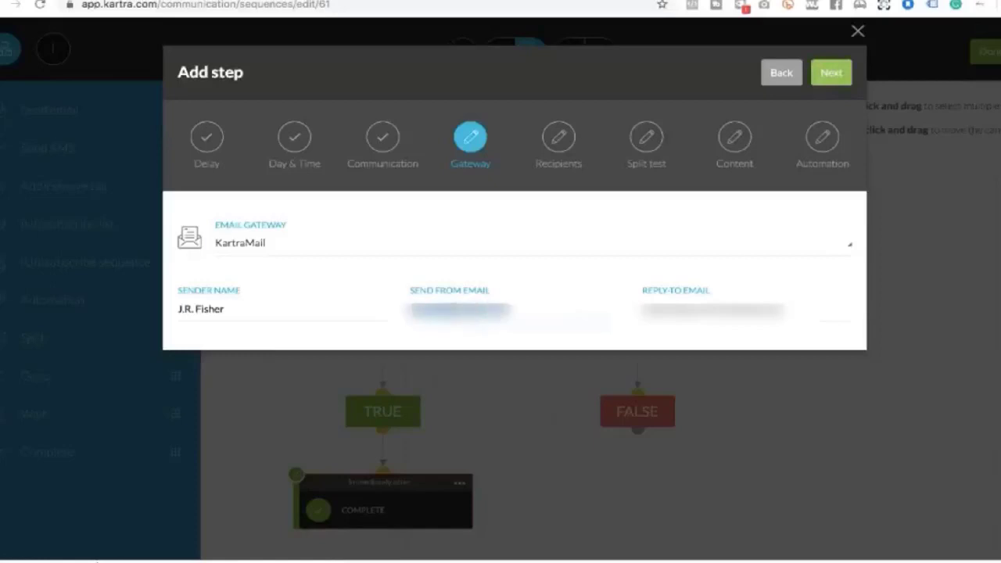
pyautogui.click(744, 311)
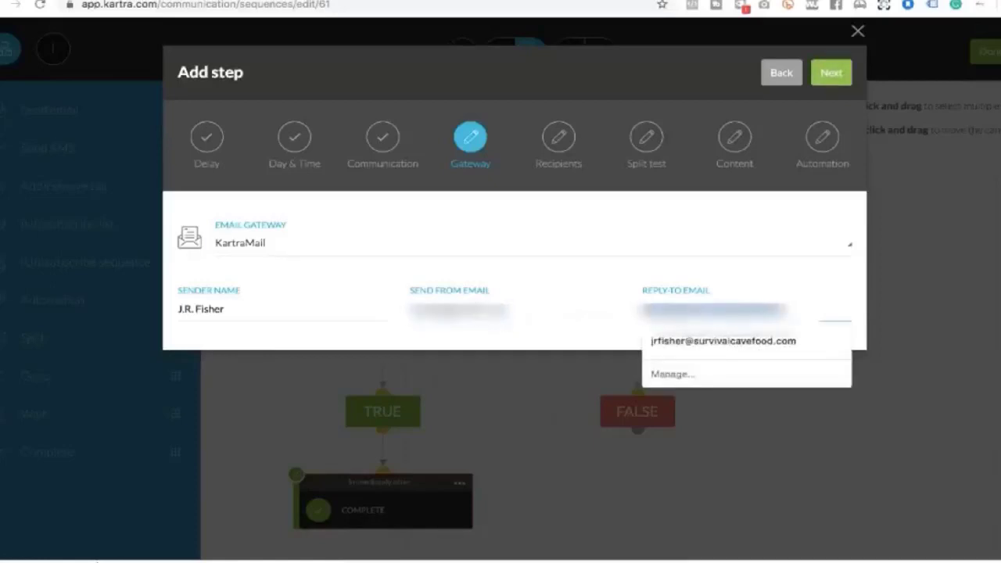
pyautogui.hotkey('ctrl', 'v')
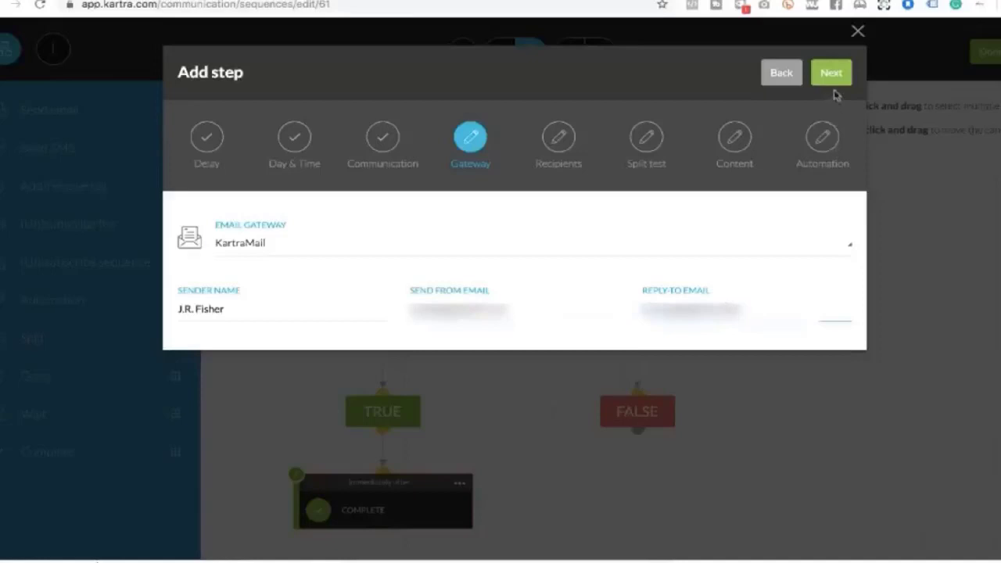
pyautogui.click(832, 75)
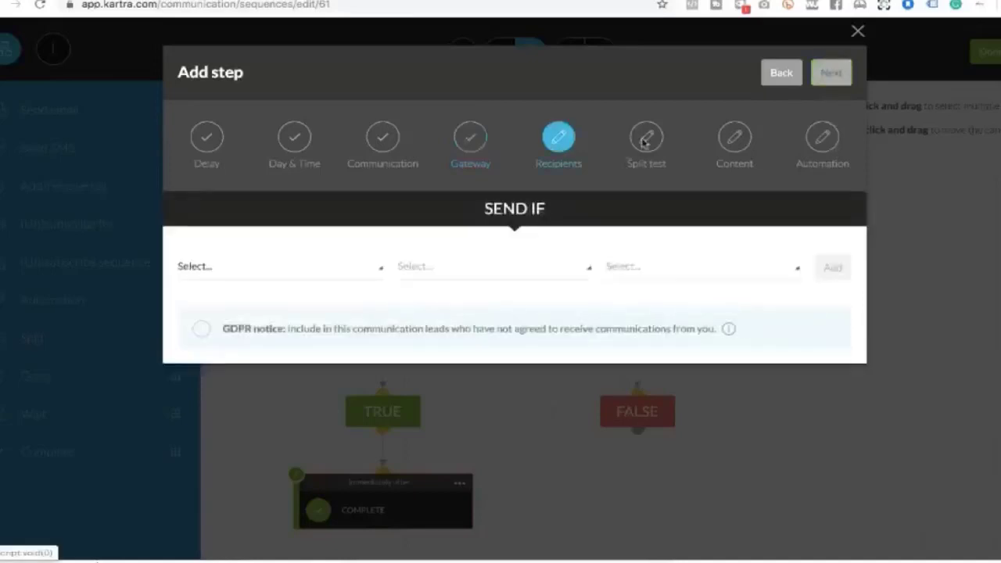
# Add a Send If condition 'Does not have tag' Inner circle buyer and continue
pyautogui.click(381, 270)
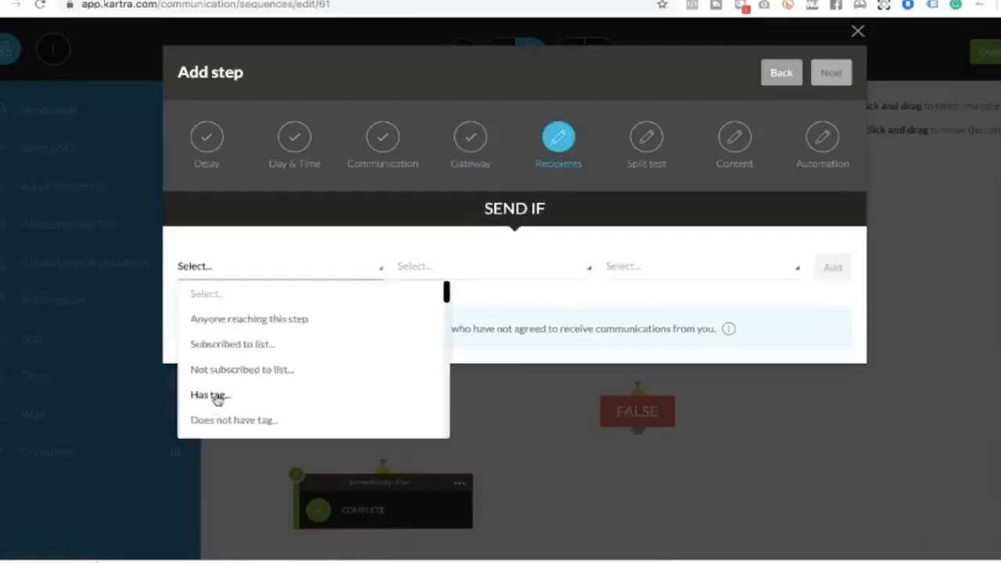
pyautogui.click(217, 398)
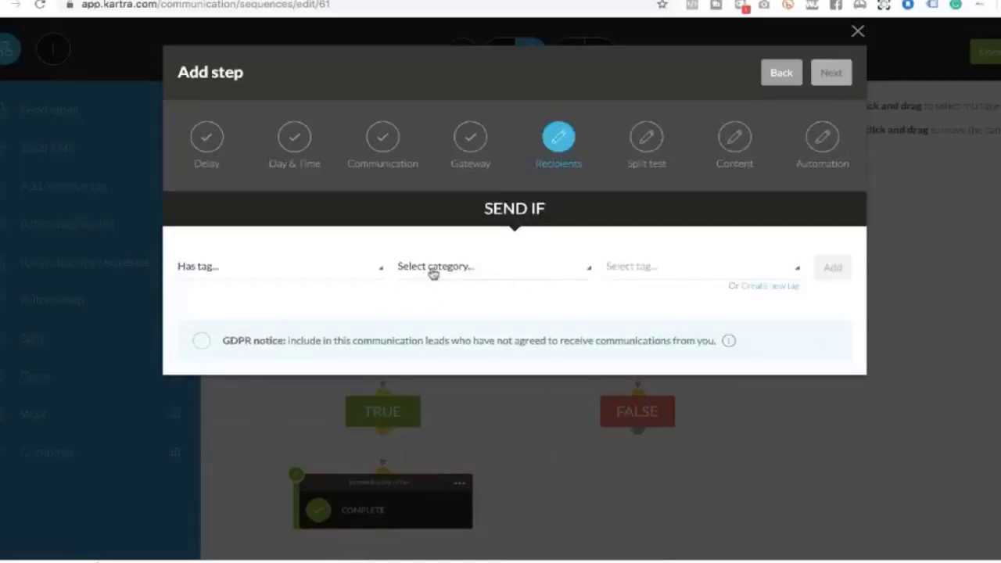
pyautogui.click(433, 267)
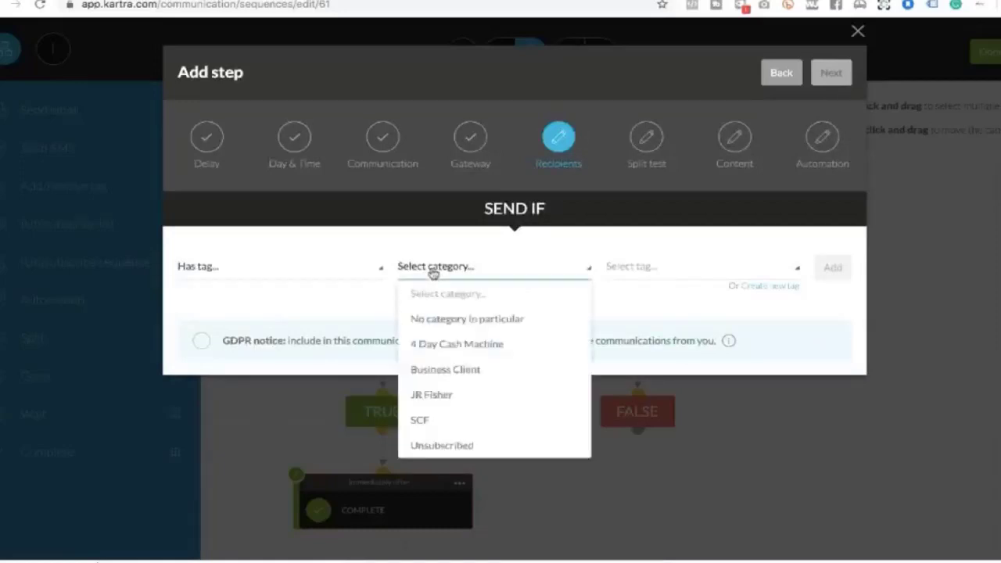
pyautogui.click(379, 272)
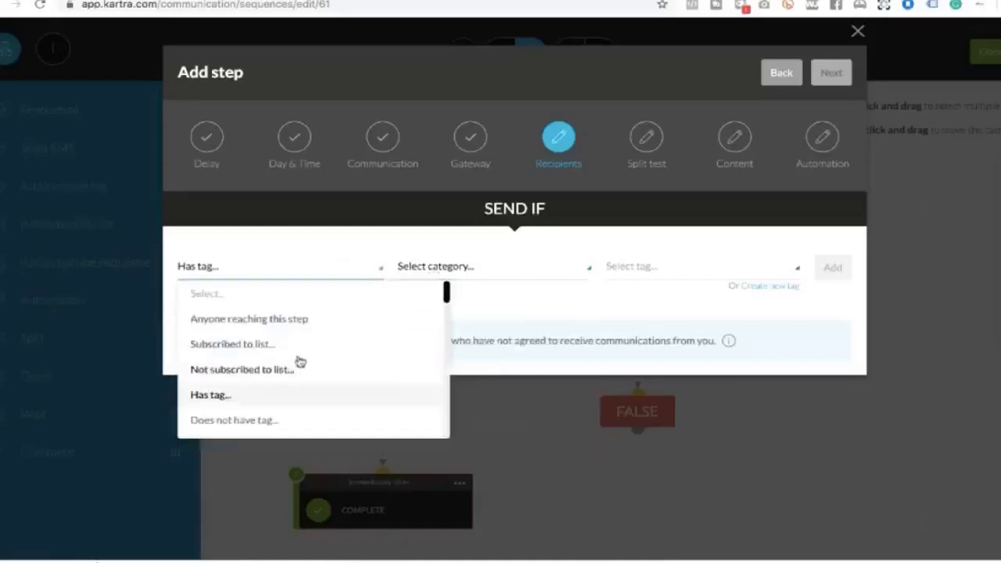
pyautogui.scroll(-1, 305, 356)
pyautogui.click(279, 387)
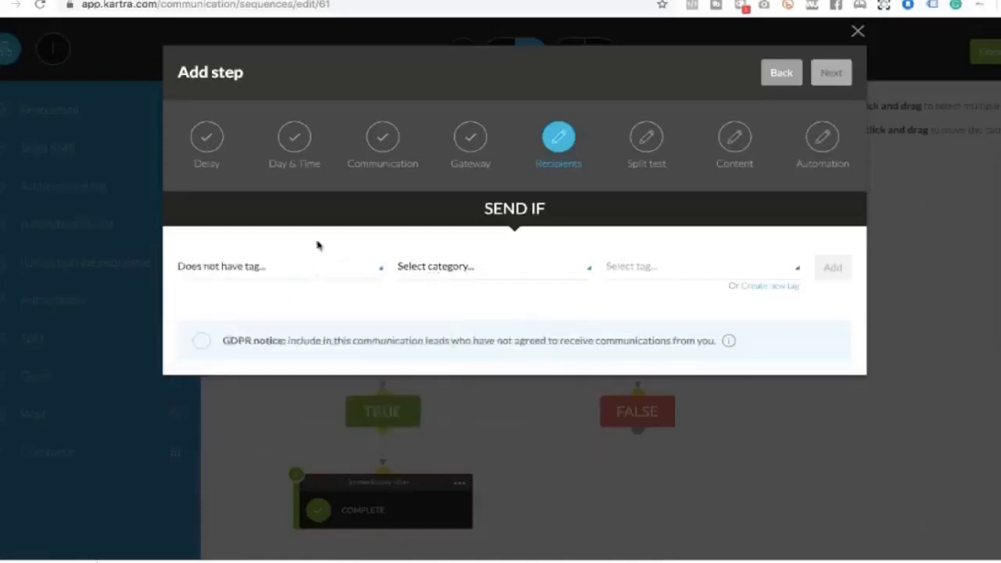
pyautogui.click(483, 266)
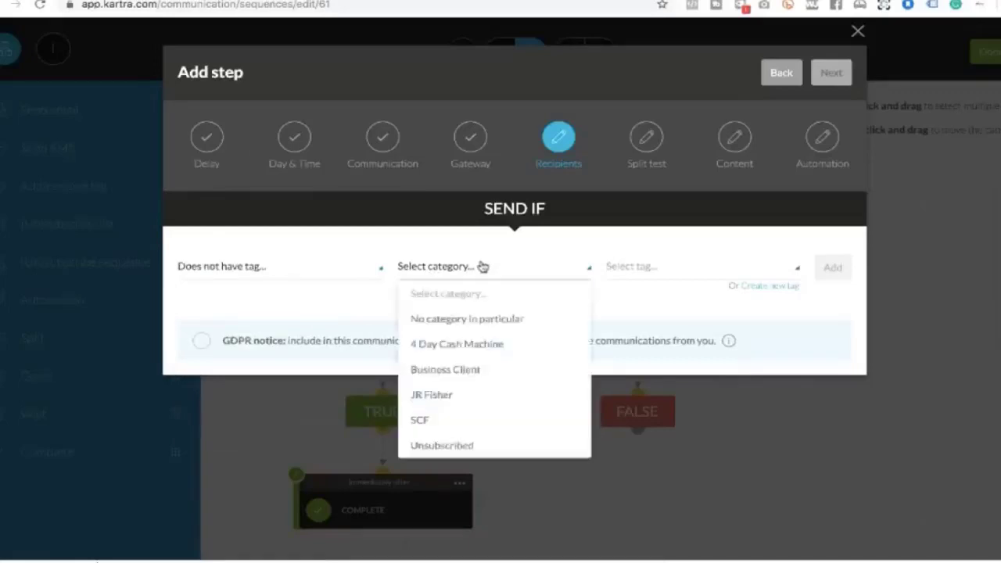
pyautogui.click(417, 394)
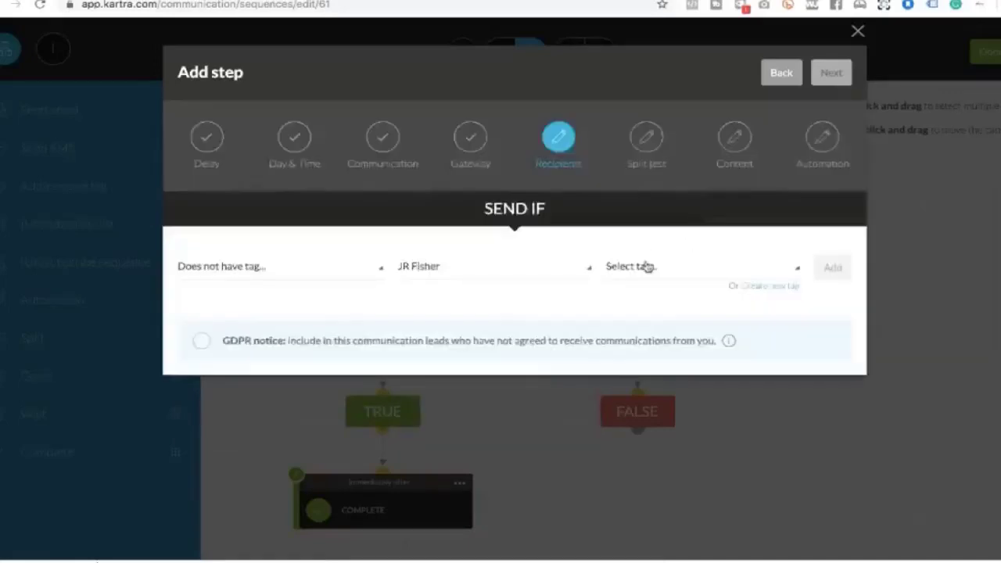
pyautogui.click(646, 266)
pyautogui.scroll(-10, 662, 313)
pyautogui.scroll(-10, 661, 314)
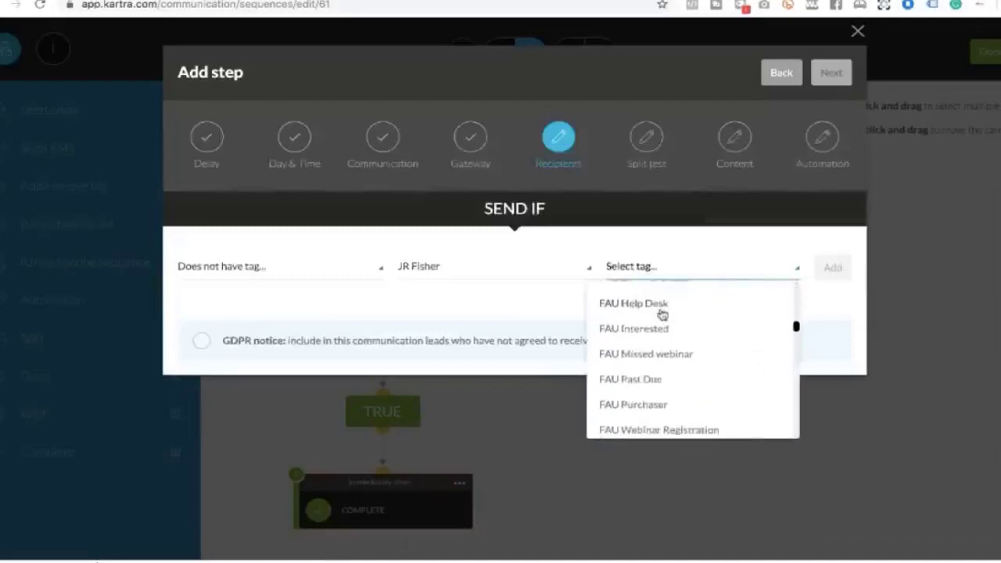
pyautogui.scroll(-10, 661, 314)
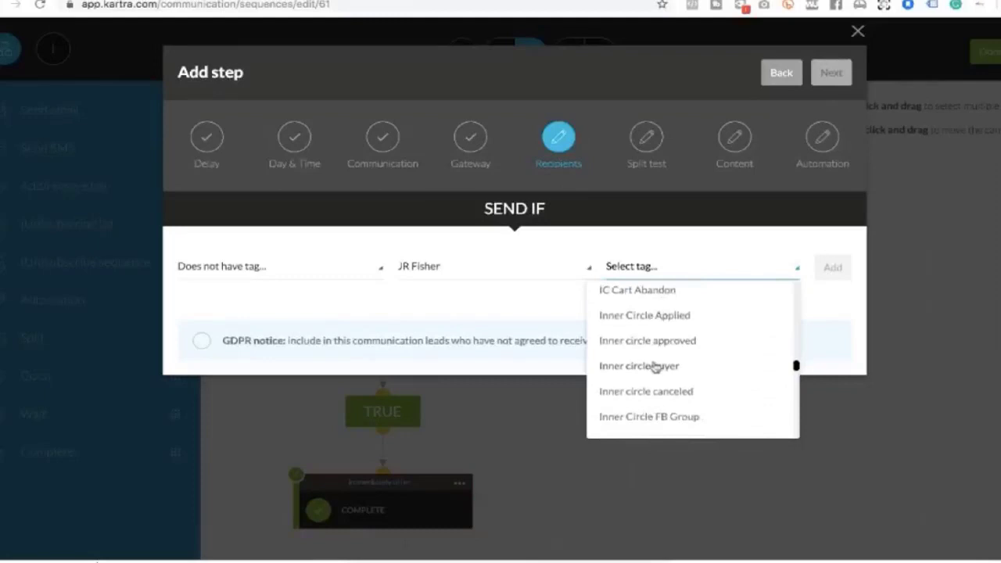
pyautogui.click(653, 366)
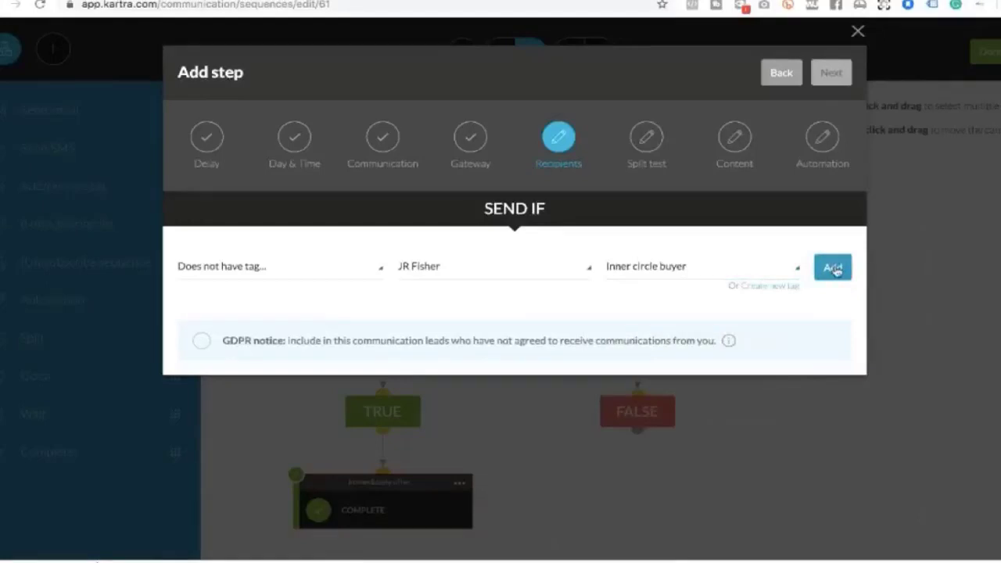
pyautogui.click(833, 268)
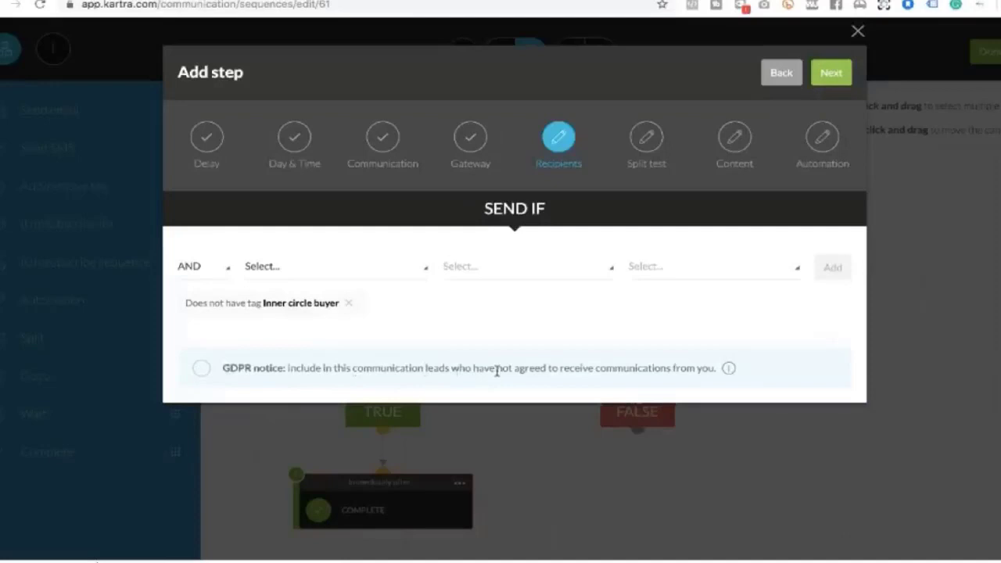
pyautogui.moveTo(727, 370)
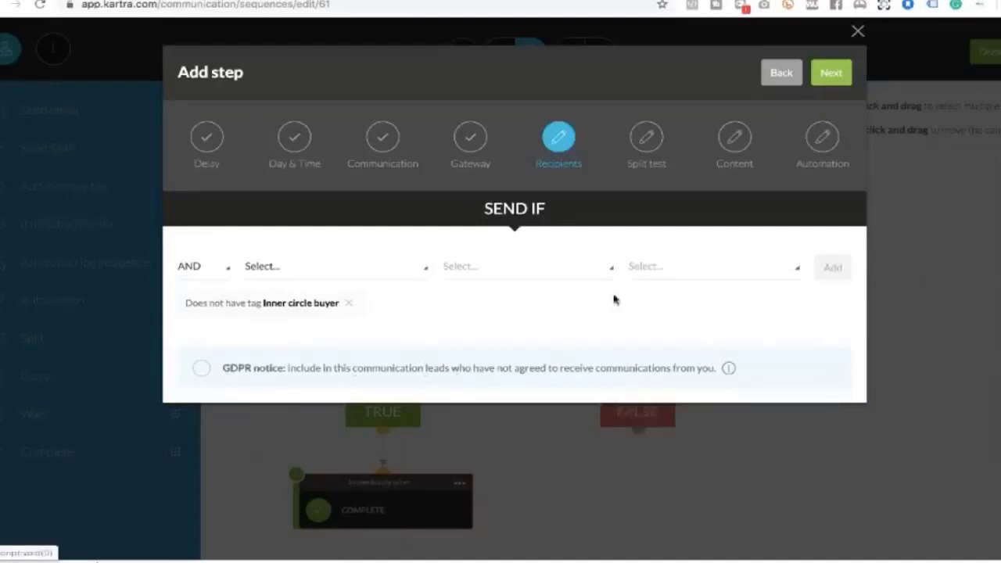
pyautogui.click(830, 72)
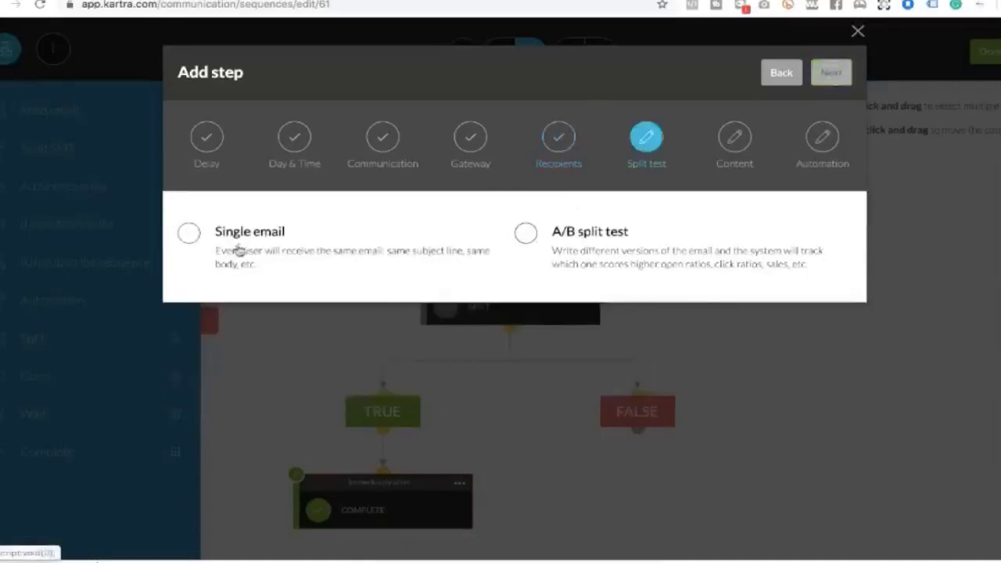
# Choose Single email instead of an A/B split test and continue
pyautogui.click(190, 234)
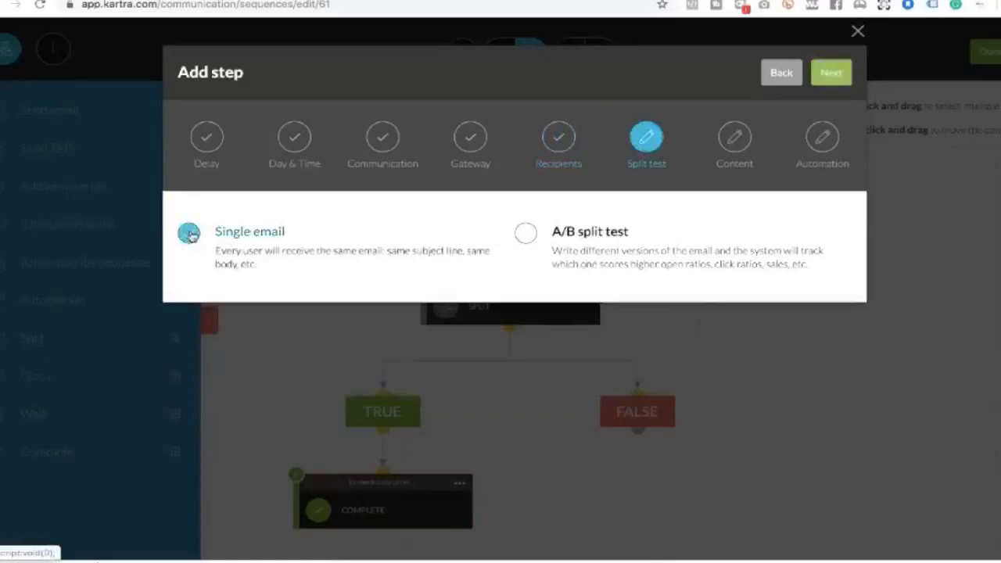
pyautogui.click(834, 77)
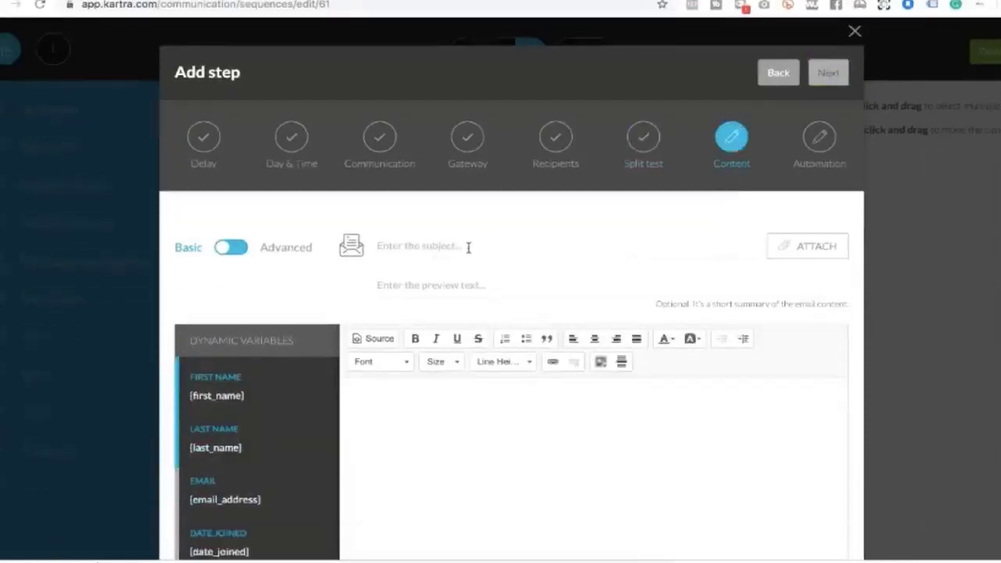
# Set the subject to '✅ inner circle test' with preview text 'This is the best email ever!'
pyautogui.click(467, 248)
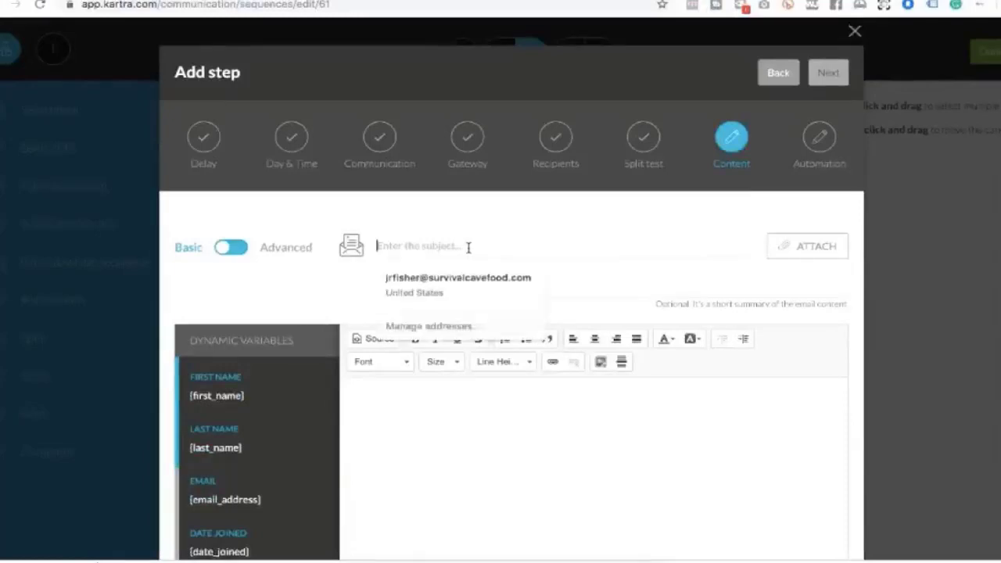
pyautogui.write('inner')
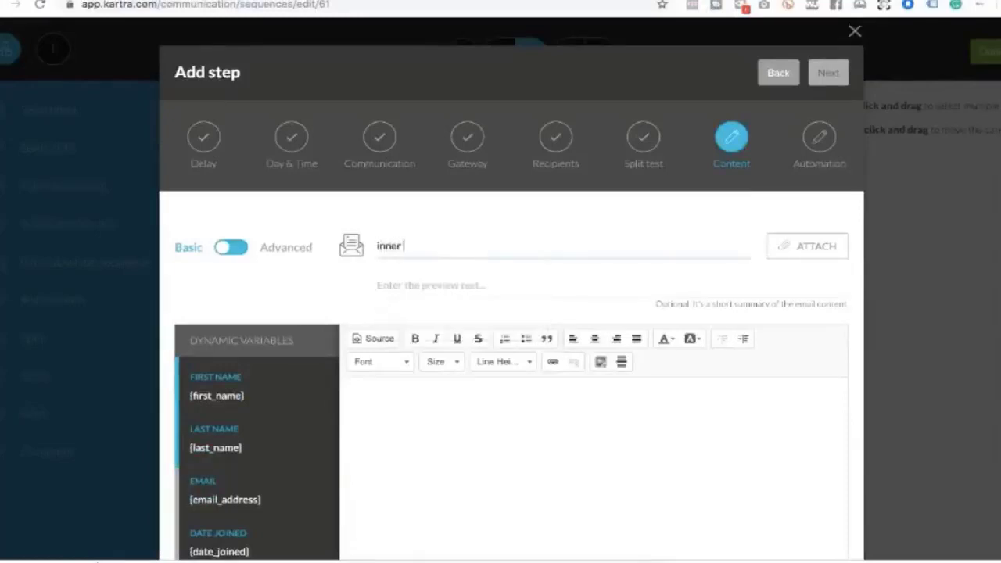
pyautogui.write(' circle3 test')
pyautogui.click(431, 246)
pyautogui.press('BackSpace')
pyautogui.click(438, 285)
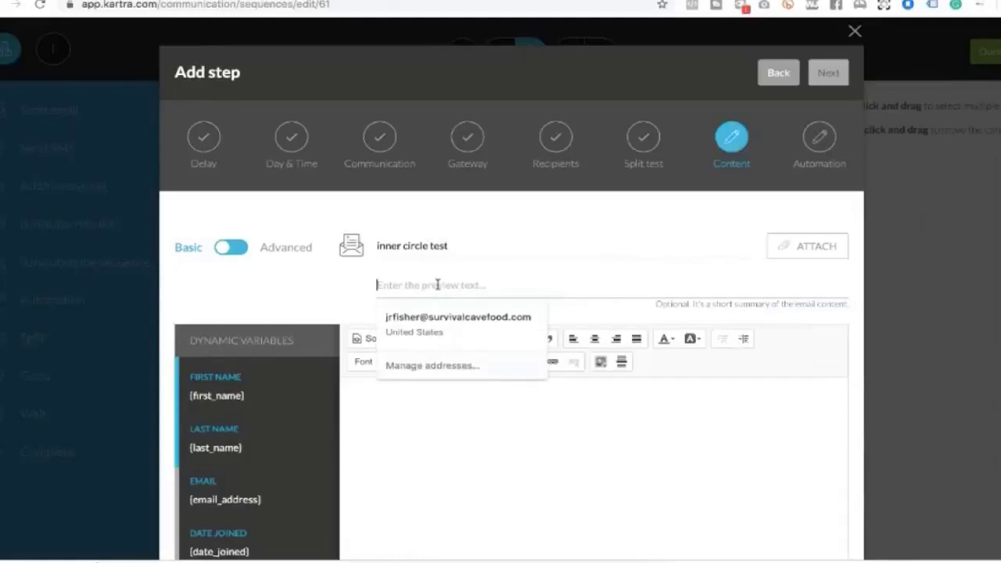
pyautogui.write('T')
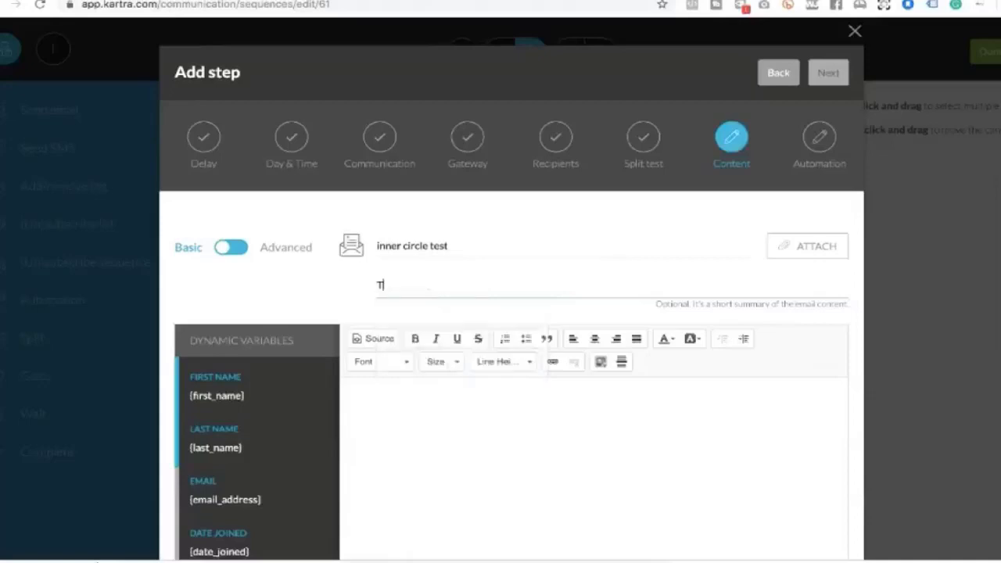
pyautogui.write('his is the best email ')
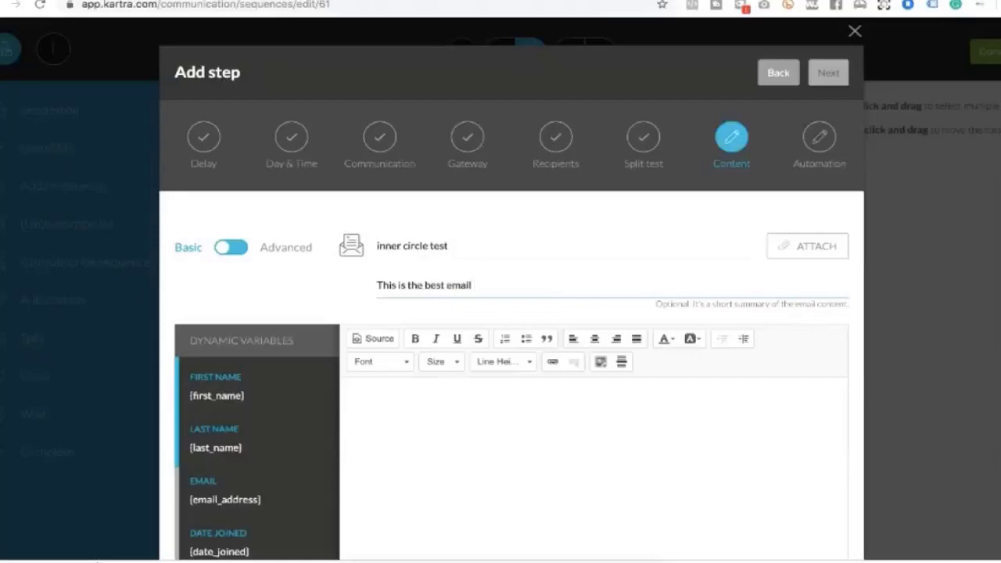
pyautogui.write('ever!')
pyautogui.click(376, 245)
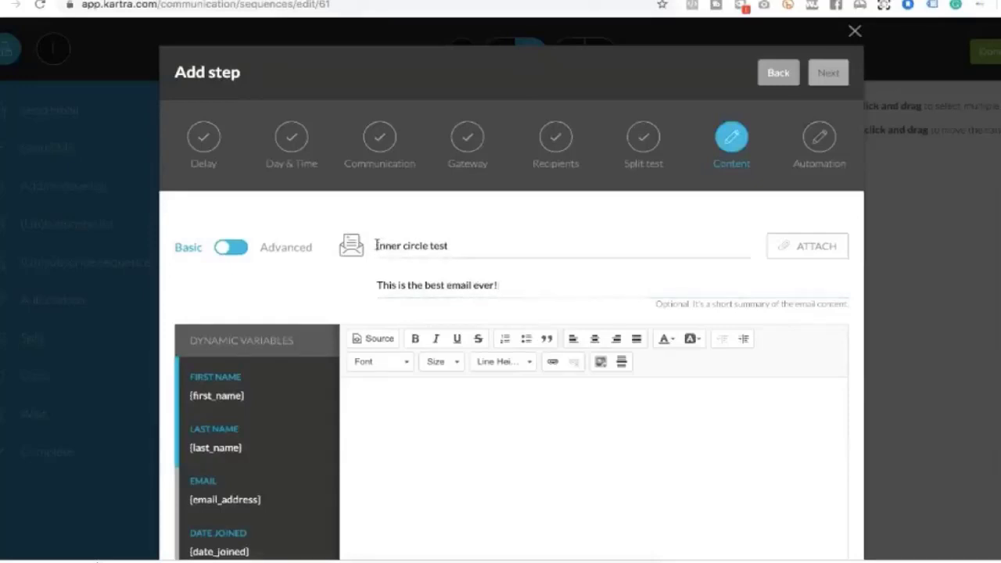
pyautogui.press('ctrl+super+space')
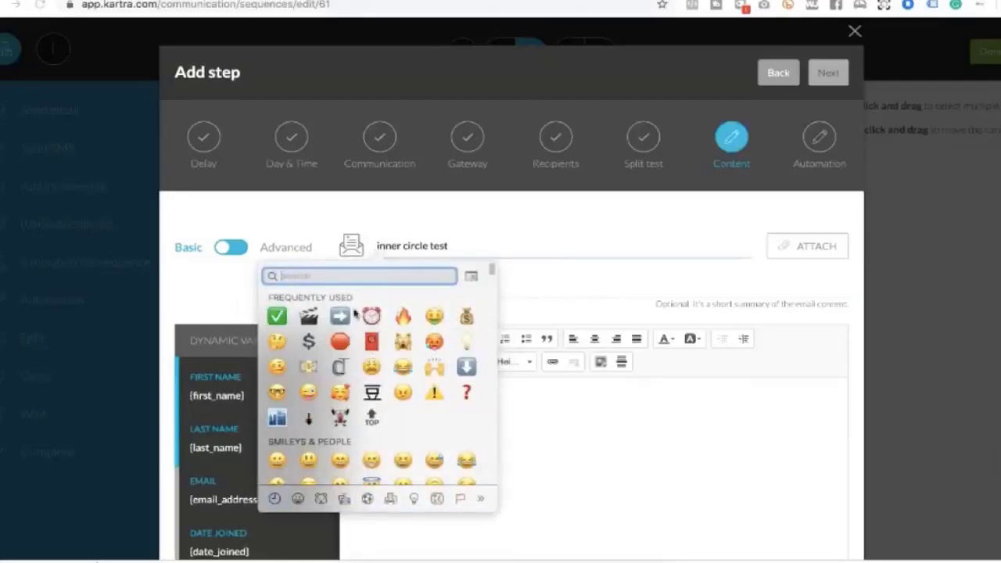
pyautogui.click(276, 319)
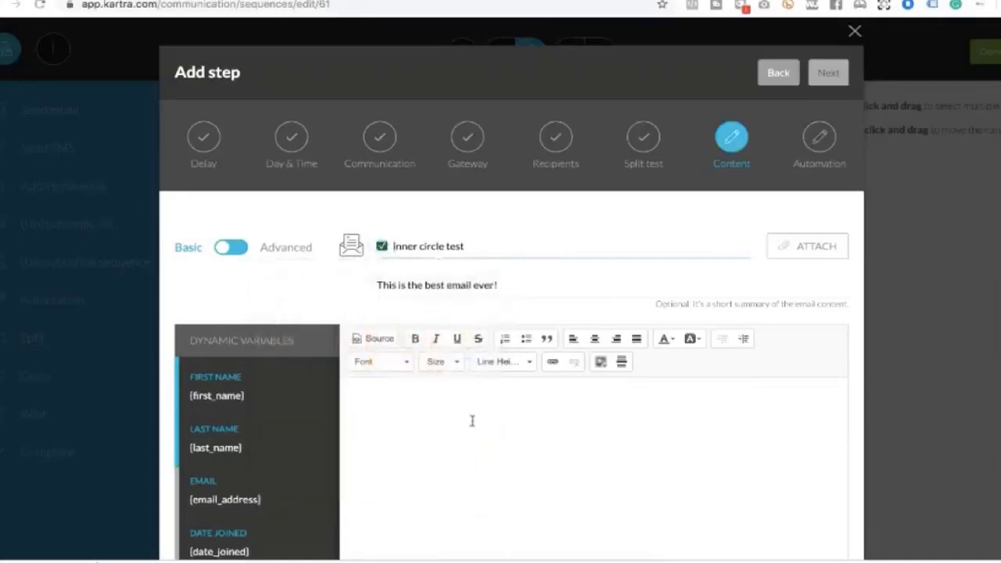
# Write the body 'Hey {first_name},' followed by 'body', then create the email step
pyautogui.click(462, 396)
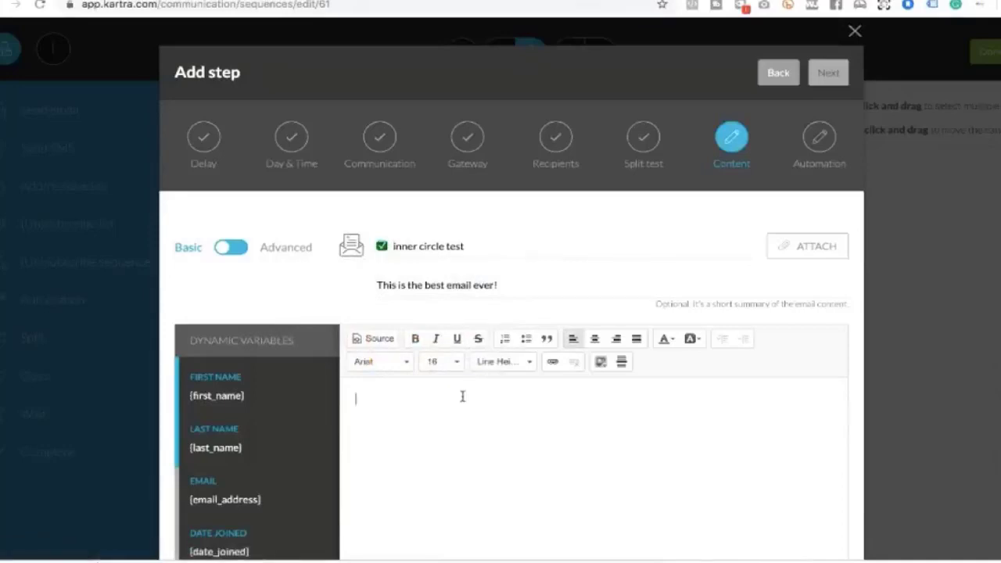
pyautogui.write('Hey {first')
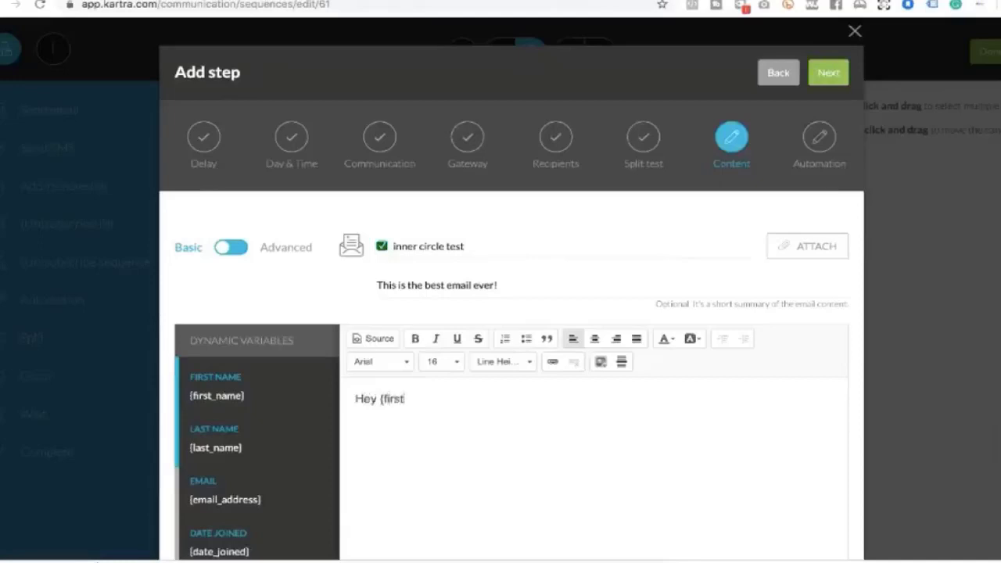
pyautogui.write('_name},')
pyautogui.press('Return')
pyautogui.write('body')
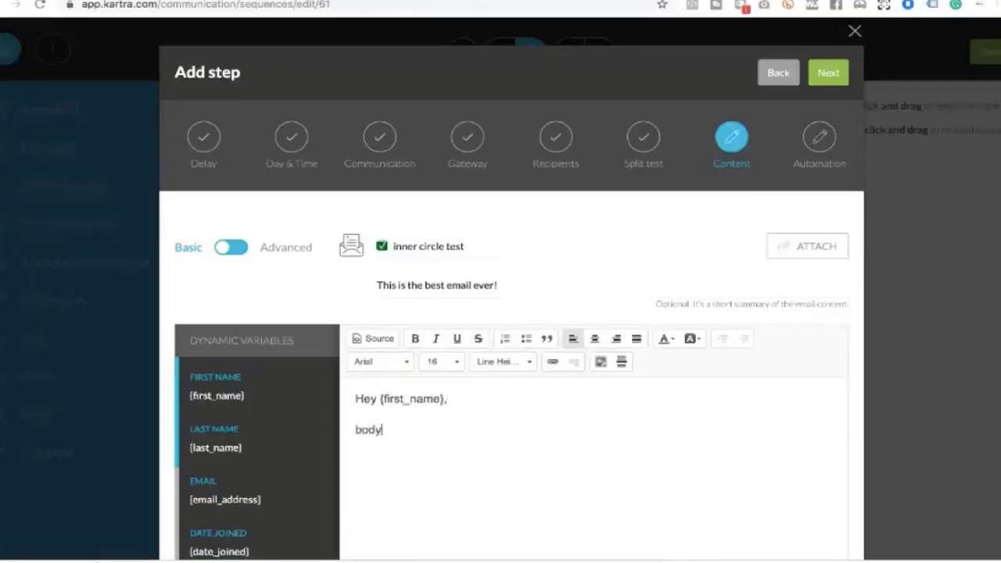
pyautogui.scroll(-2, 498, 462)
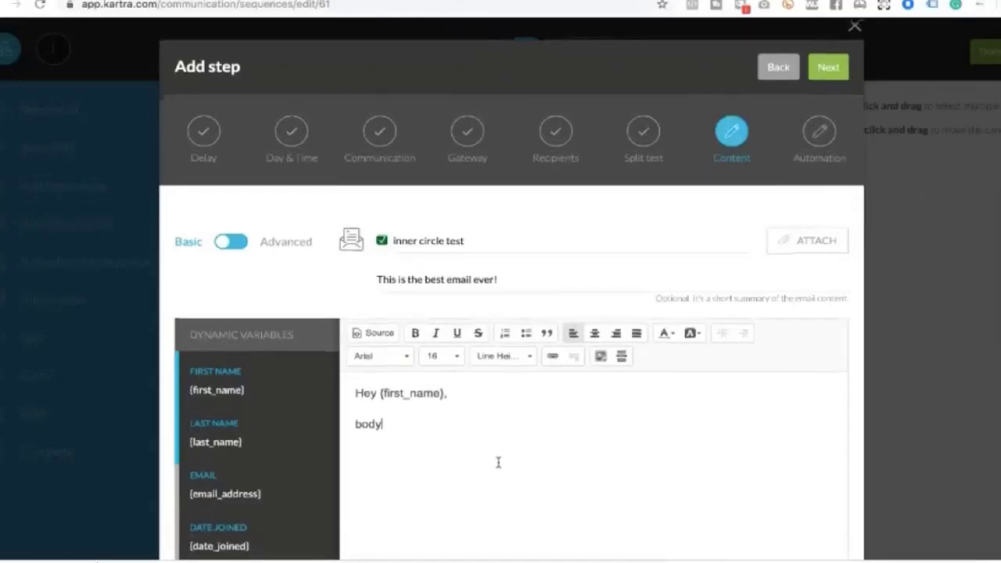
pyautogui.scroll(2, 559, 418)
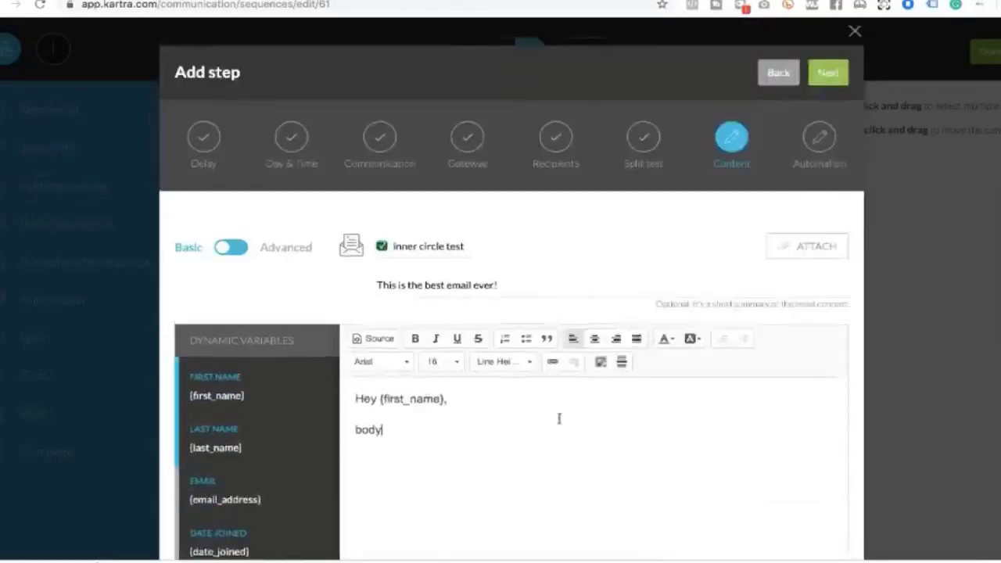
pyautogui.click(834, 76)
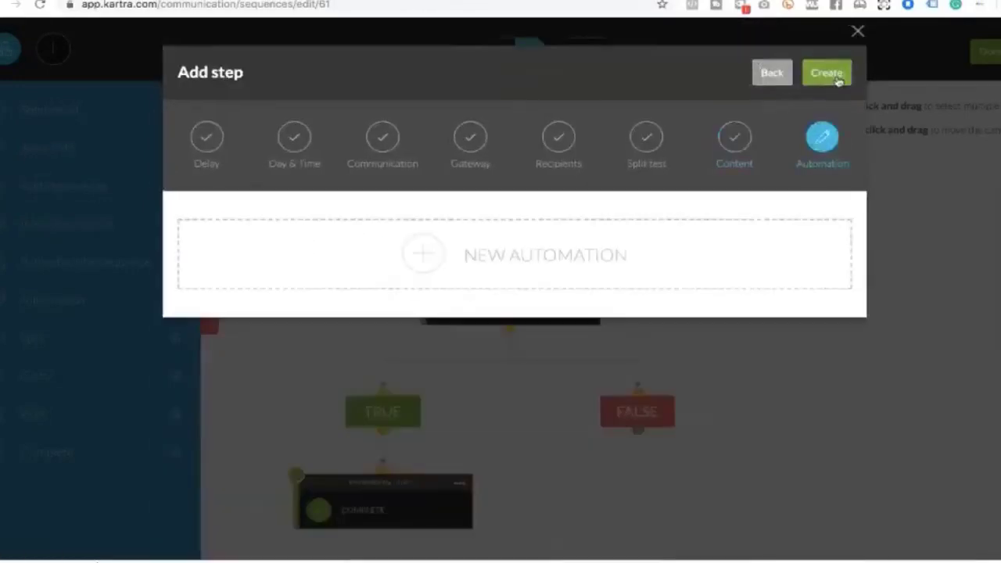
pyautogui.click(834, 75)
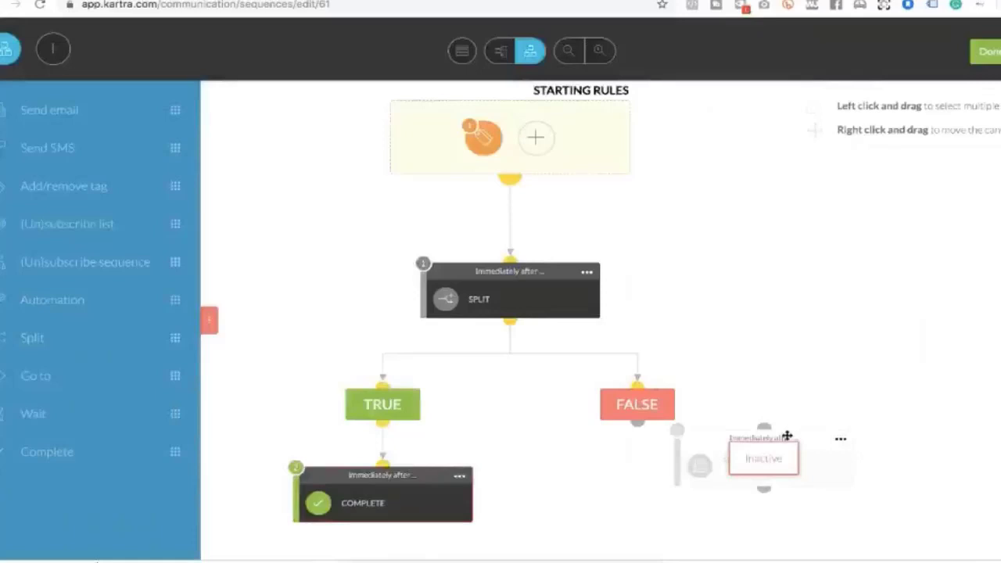
# Activate the inner circle test2 email step under FALSE and auto-arrange the flow
pyautogui.moveTo(787, 435); pyautogui.dragTo(671, 415)
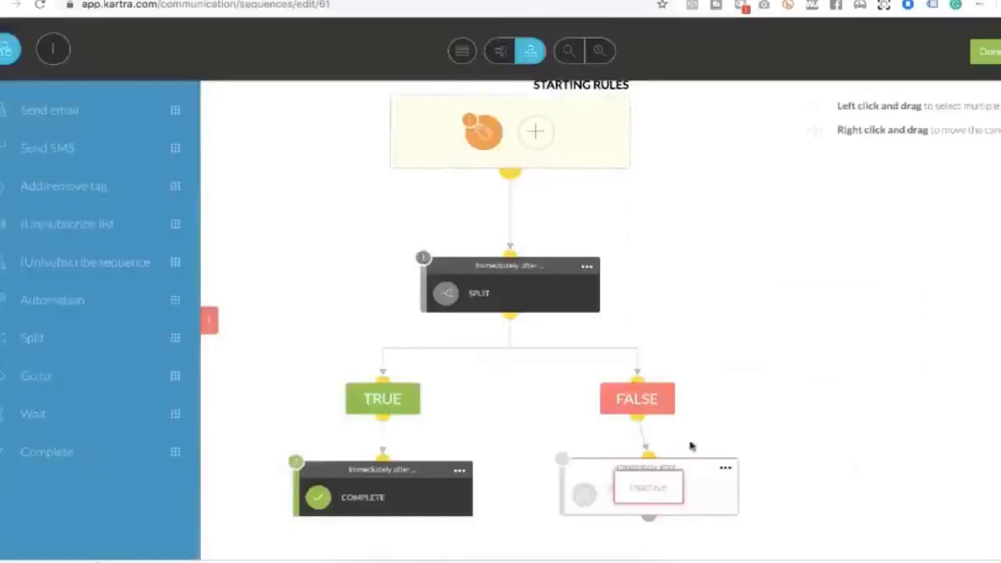
pyautogui.click(724, 468)
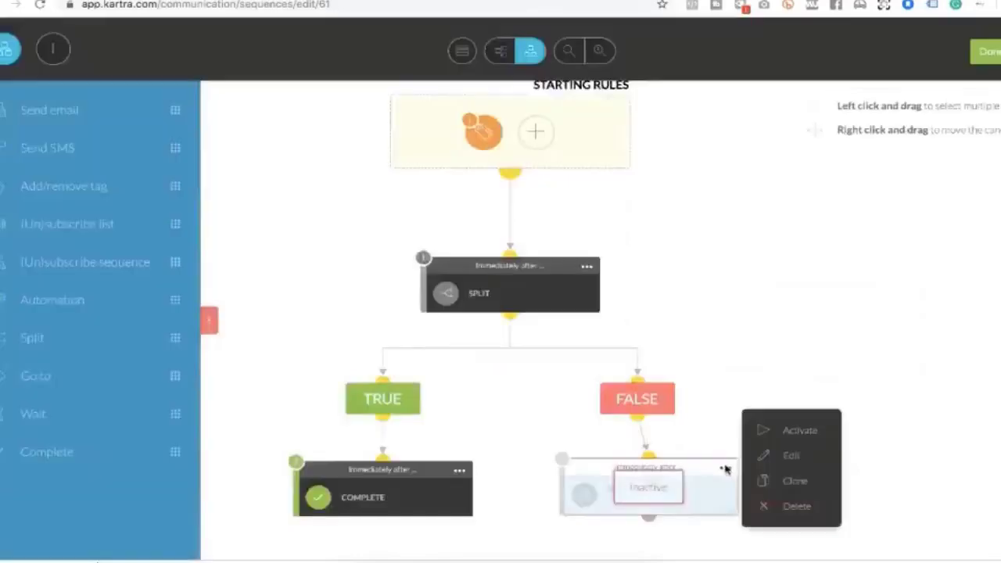
pyautogui.click(794, 433)
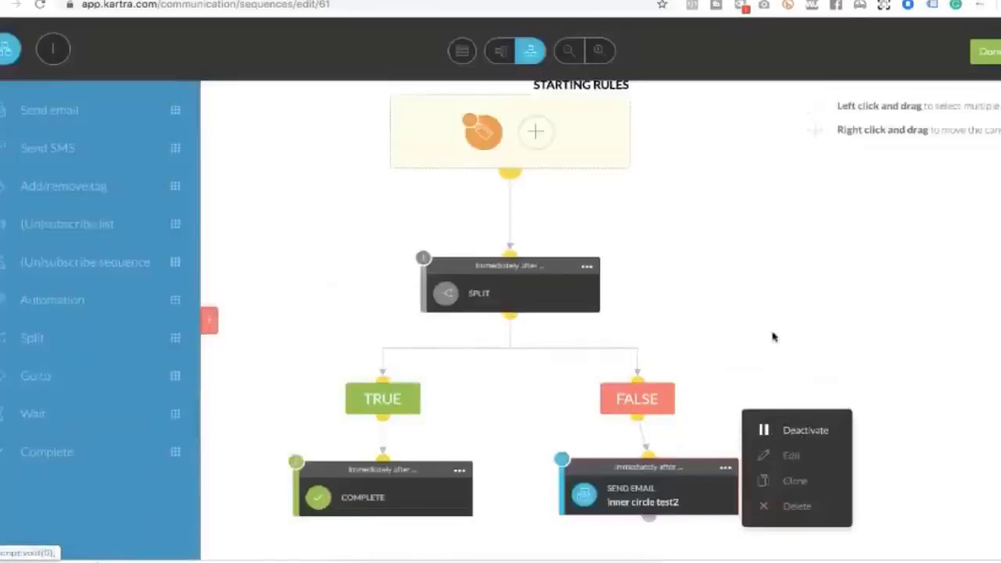
pyautogui.click(770, 338)
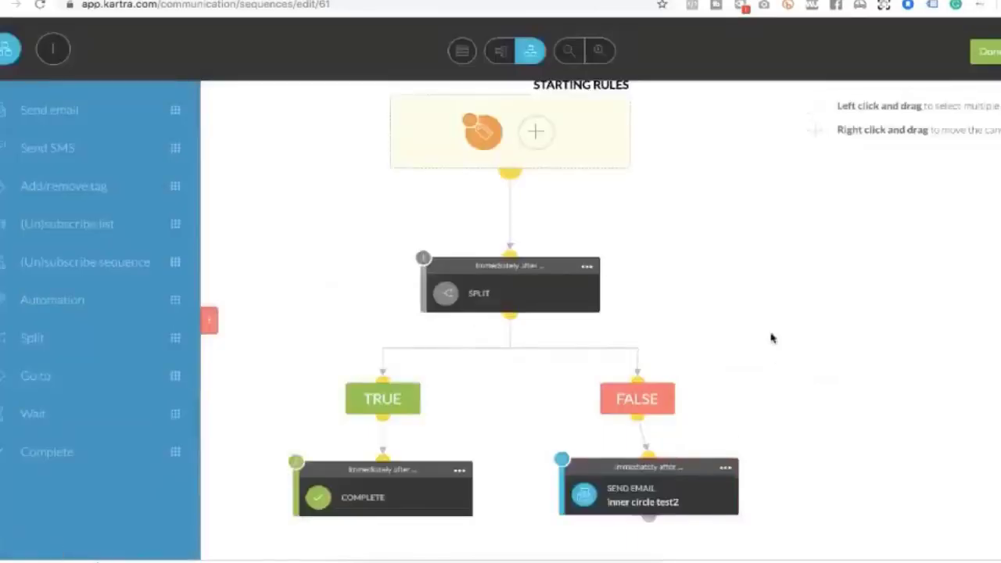
pyautogui.click(463, 52)
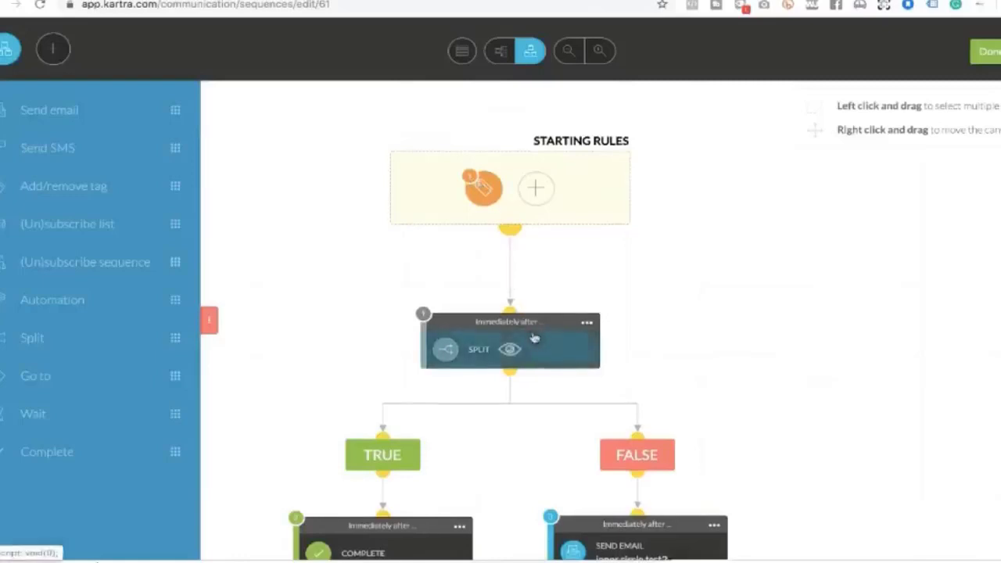
# Drop a new Split step onto the canvas below the bottom nodes
pyautogui.scroll(-1, 534, 338)
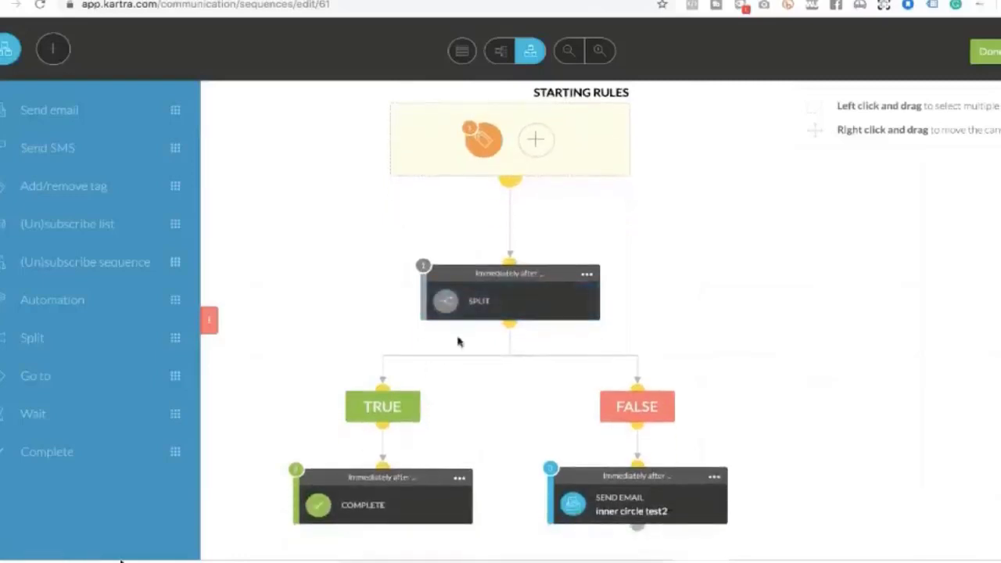
pyautogui.scroll(-1, 806, 489)
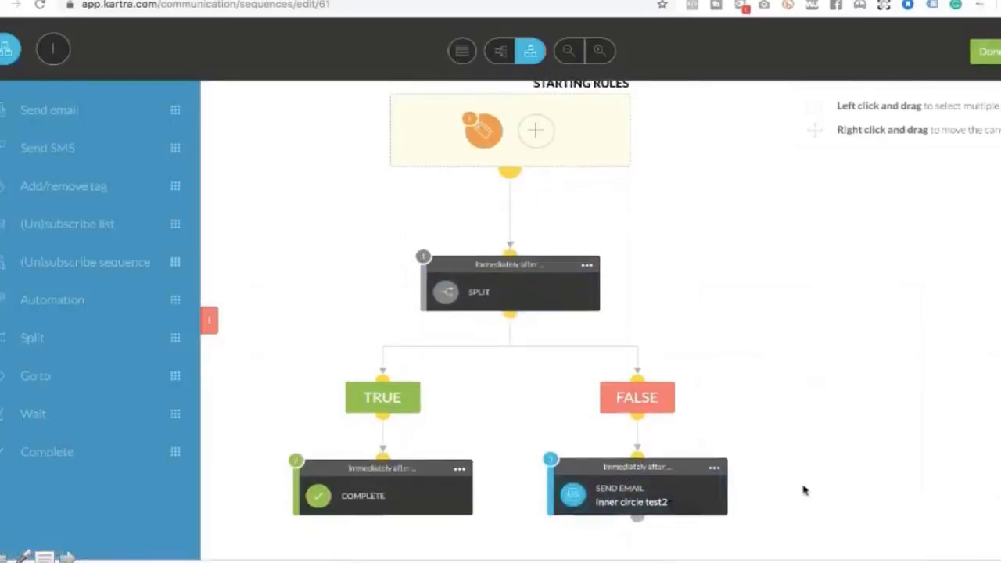
pyautogui.moveTo(134, 338); pyautogui.dragTo(683, 556)
pyautogui.scroll(-2, 677, 547)
pyautogui.scroll(-3, 677, 548)
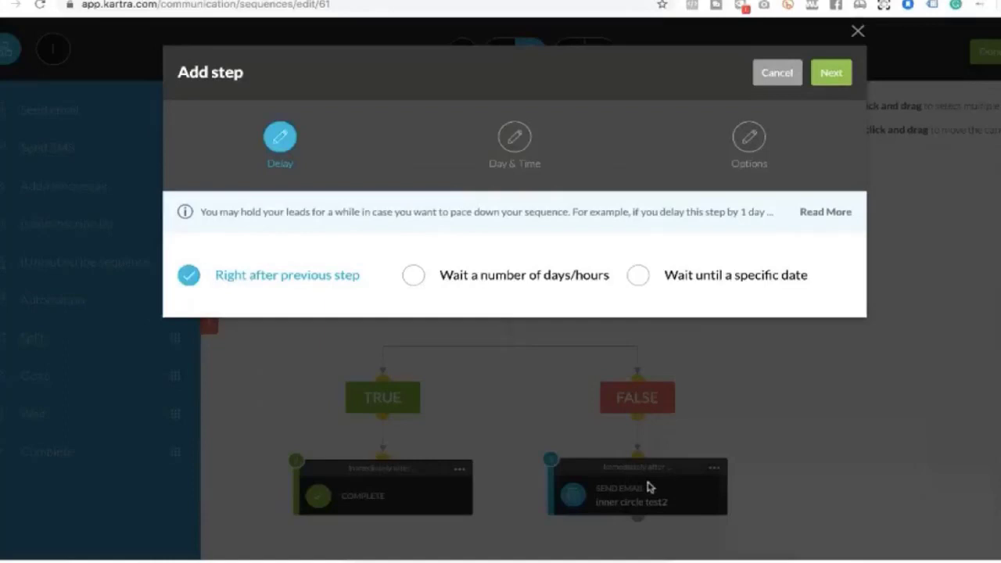
# Set the split to wait 1 day and run only between 13:00 and 13:59 pm
pyautogui.click(414, 276)
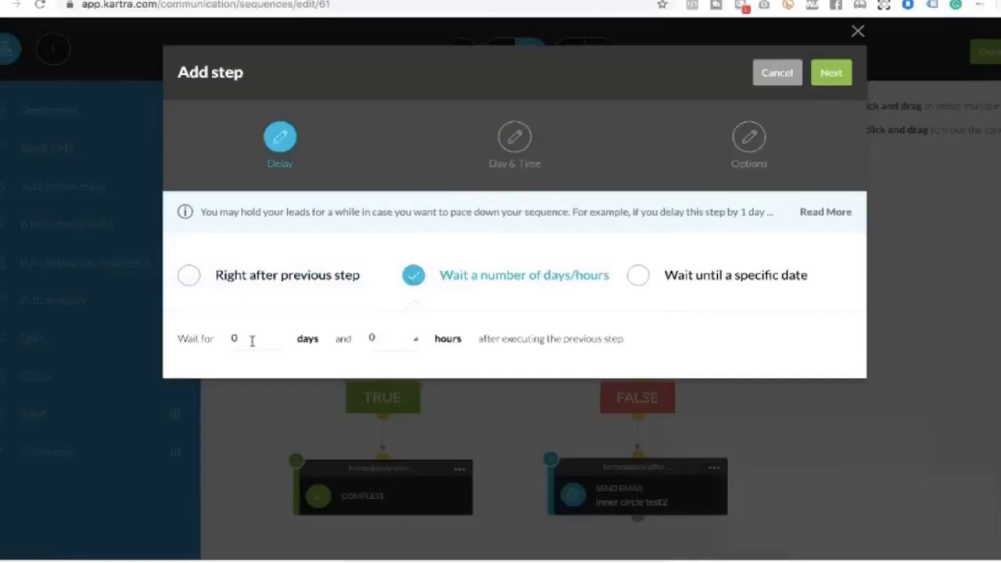
pyautogui.click(240, 337)
pyautogui.write('1')
pyautogui.click(834, 75)
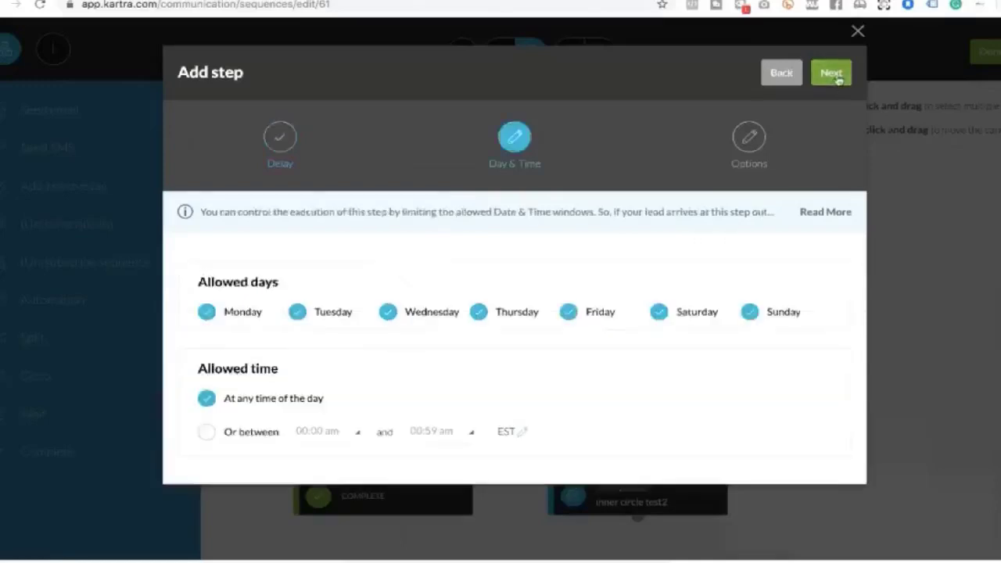
pyautogui.click(206, 433)
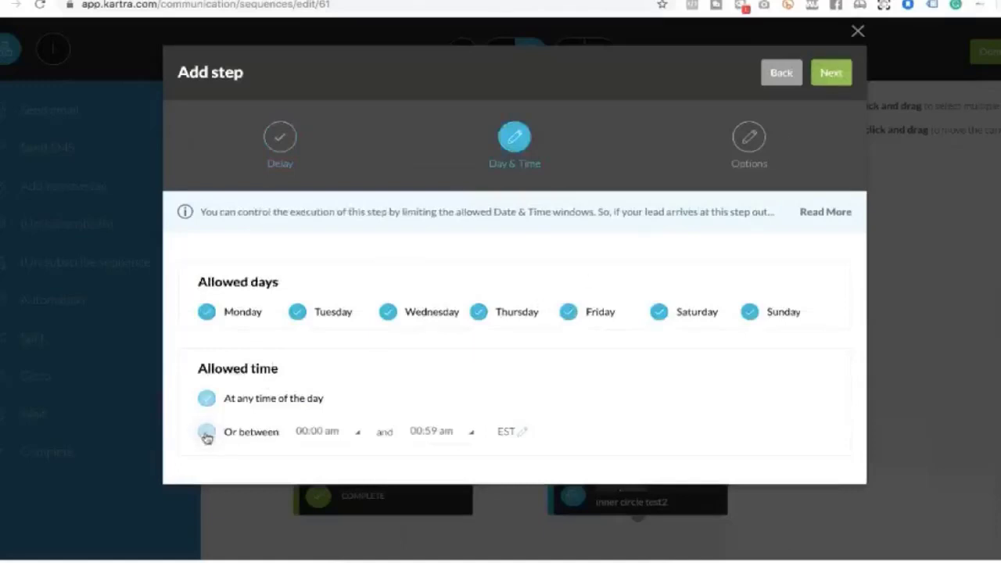
pyautogui.click(336, 437)
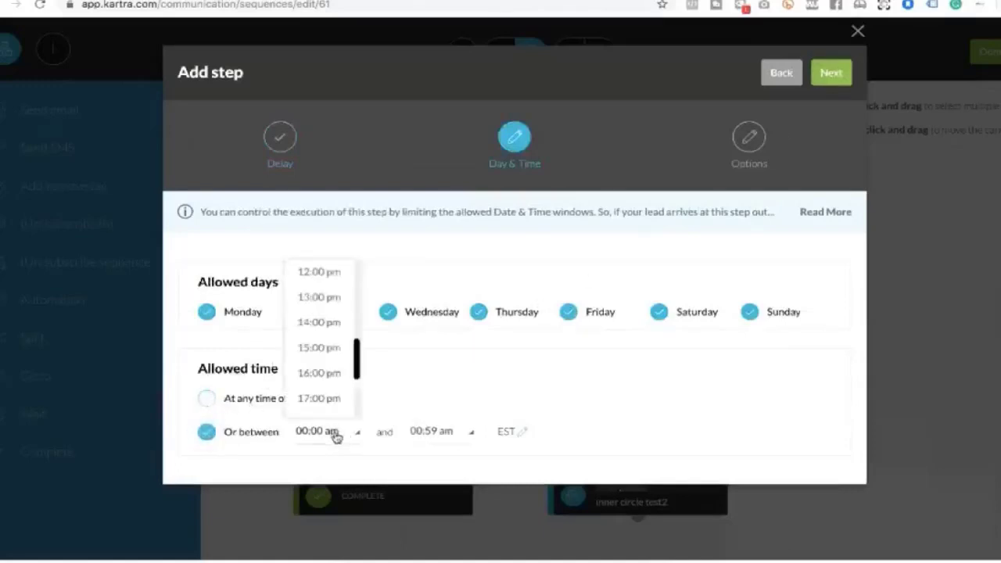
pyautogui.click(327, 298)
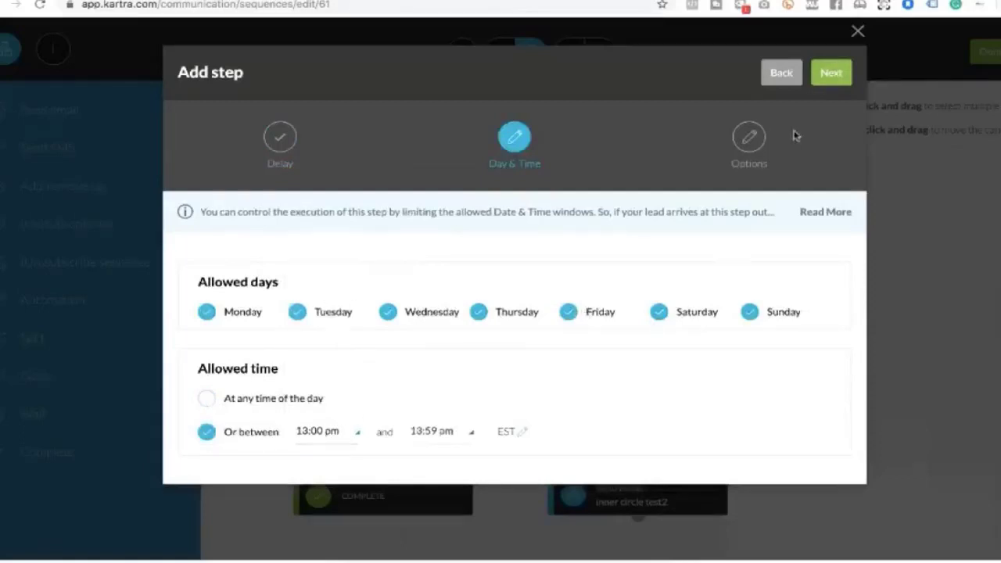
pyautogui.click(831, 74)
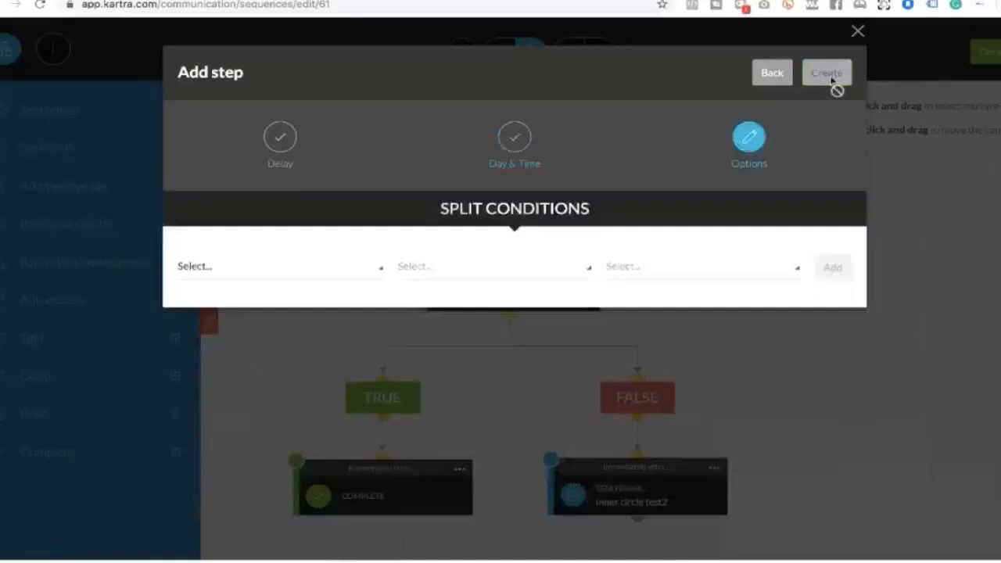
# Make the split true when the contact does not have the Inner circle buyer tag, and create it
pyautogui.click(210, 267)
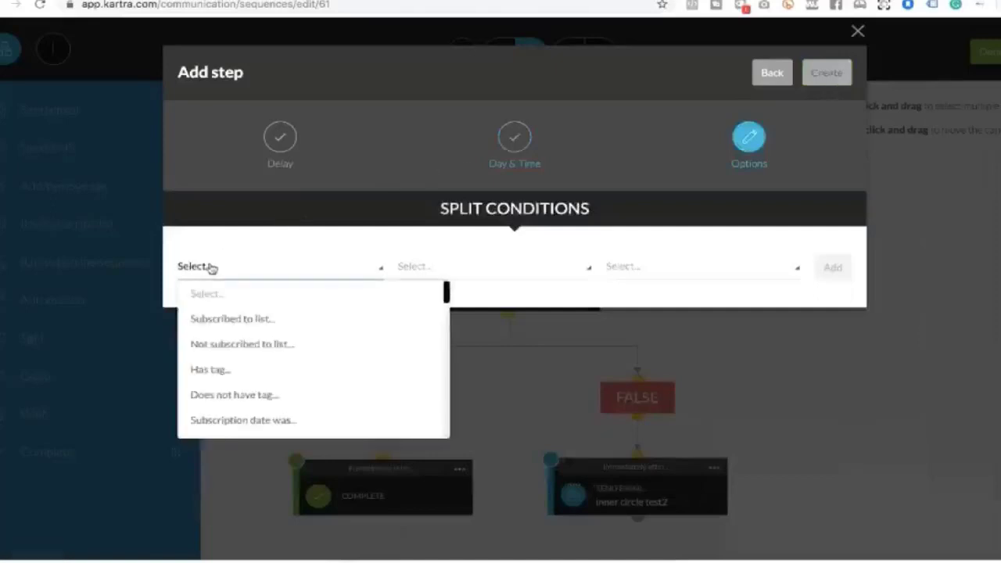
pyautogui.click(226, 394)
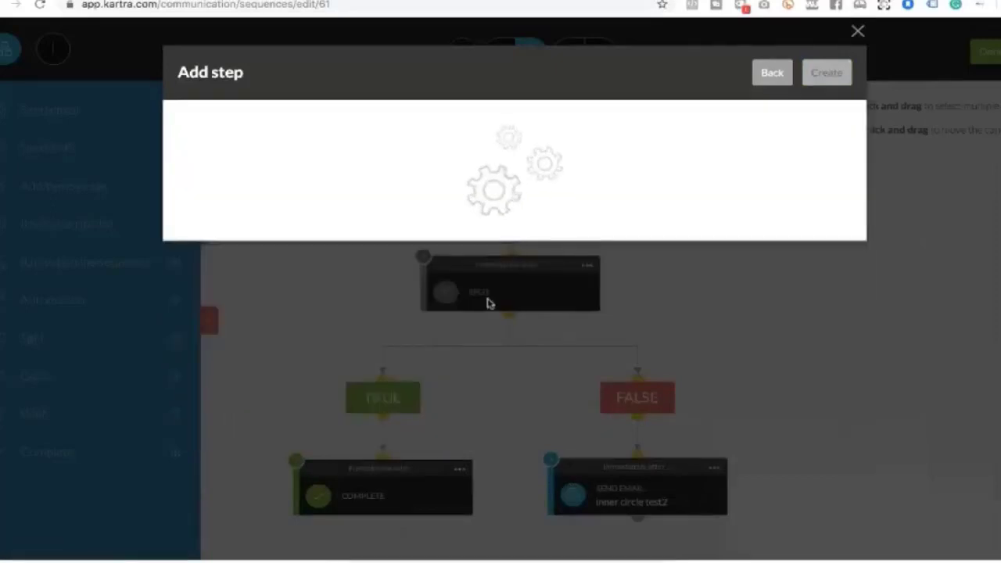
pyautogui.click(455, 267)
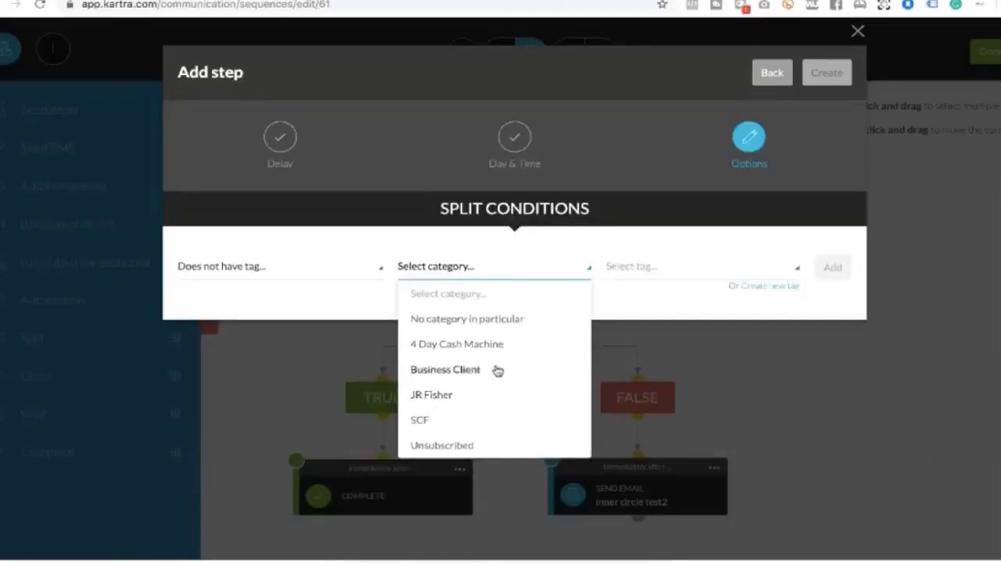
pyautogui.click(431, 396)
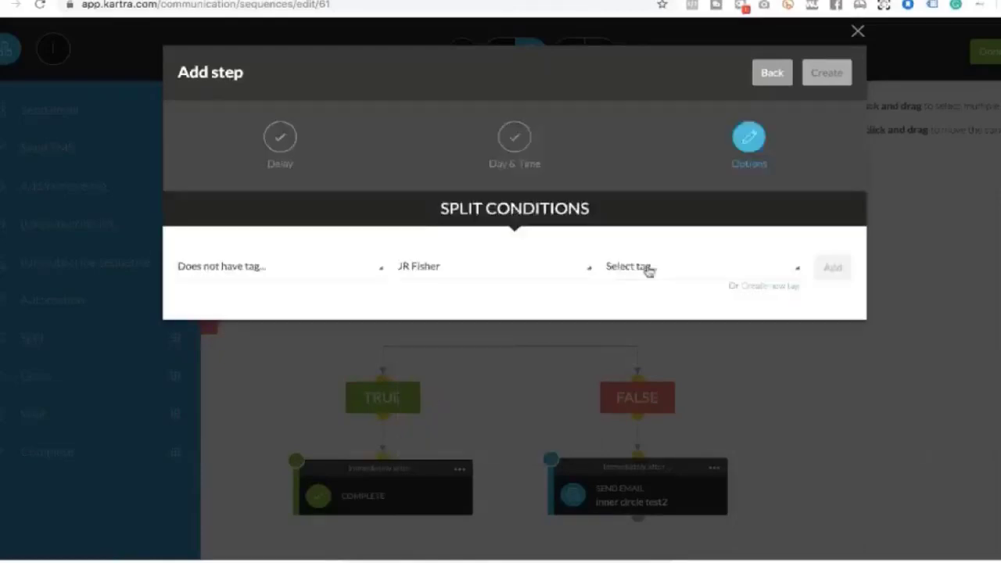
pyautogui.click(649, 269)
pyautogui.scroll(-10, 668, 382)
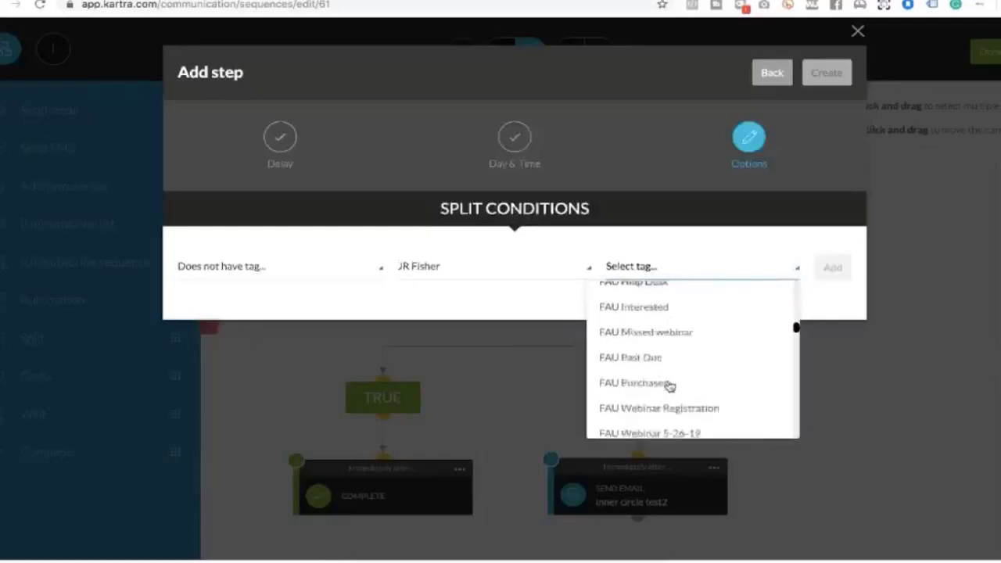
pyautogui.scroll(-12, 669, 385)
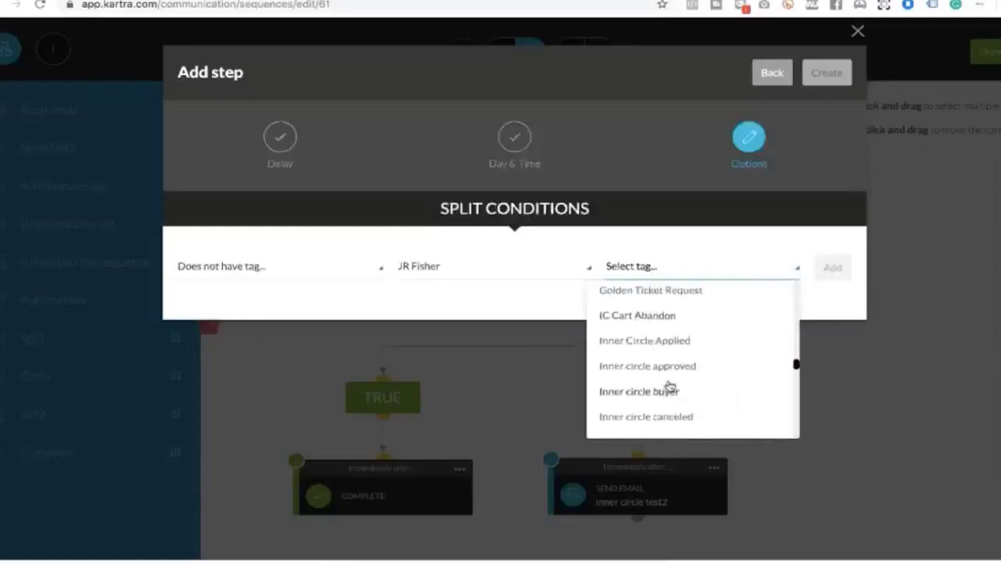
pyautogui.click(663, 390)
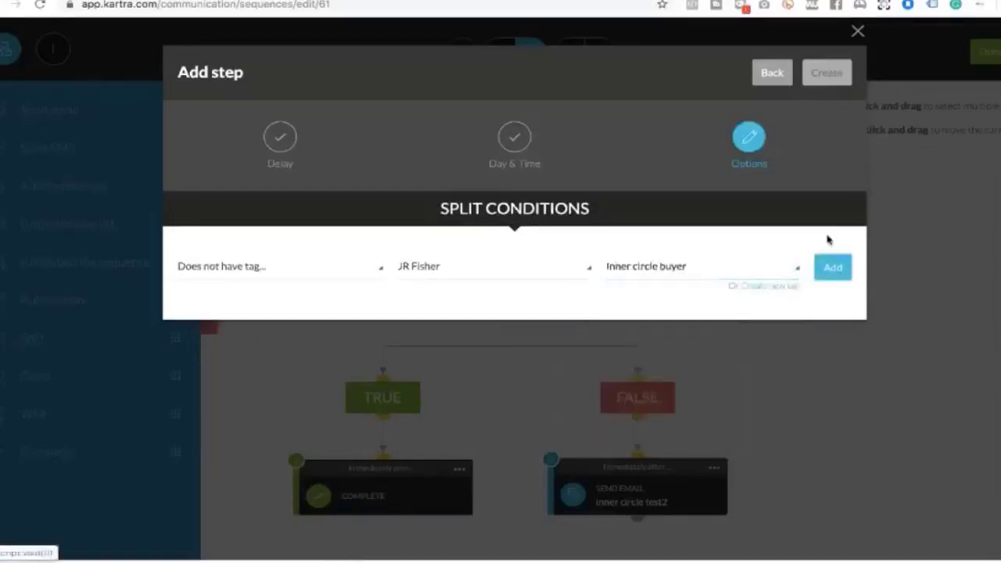
pyautogui.click(830, 268)
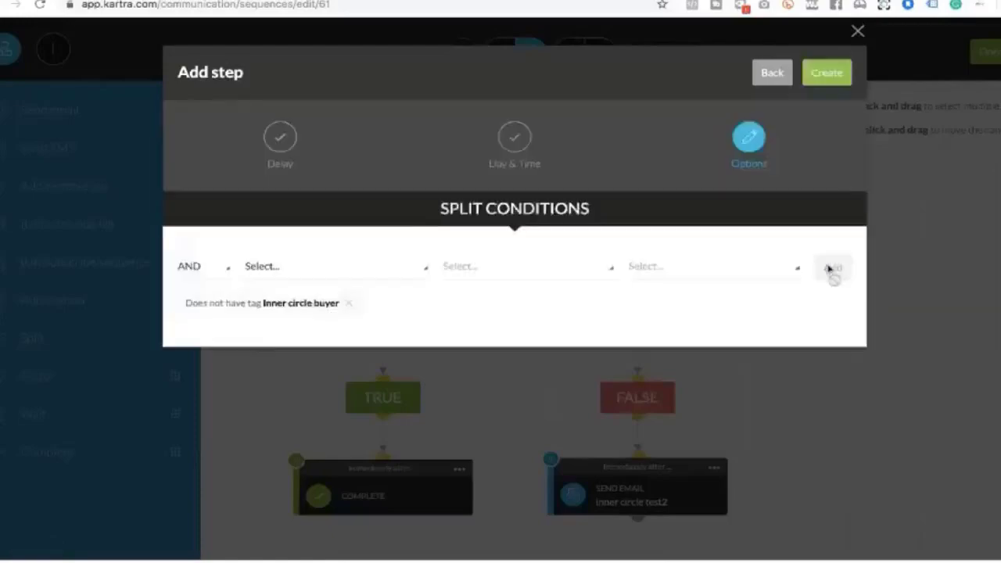
pyautogui.click(832, 75)
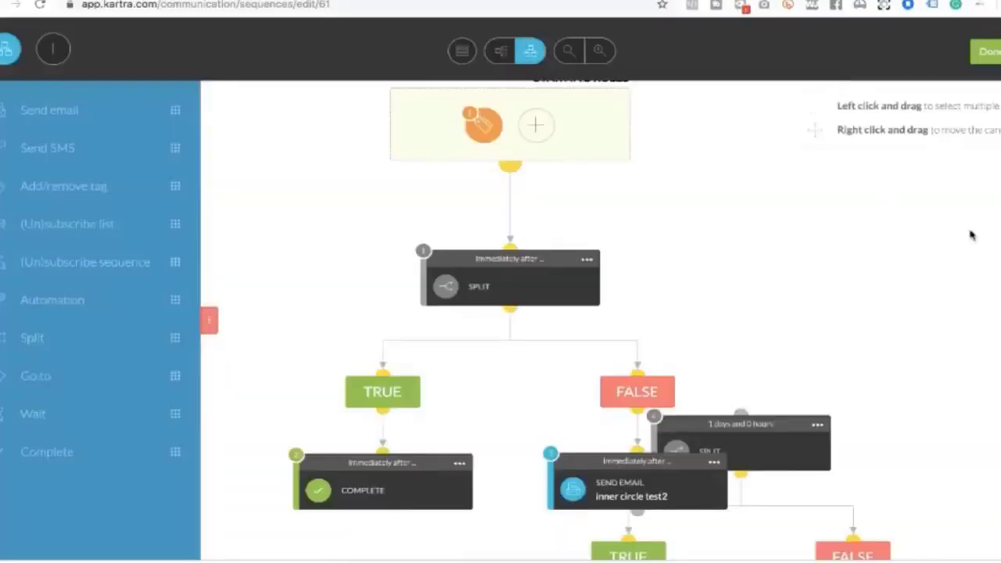
# Place the new split under the inner circle test2 email and connect the email to it
pyautogui.scroll(-1, 971, 235)
pyautogui.moveTo(770, 368); pyautogui.dragTo(666, 422)
pyautogui.scroll(-1, 706, 475)
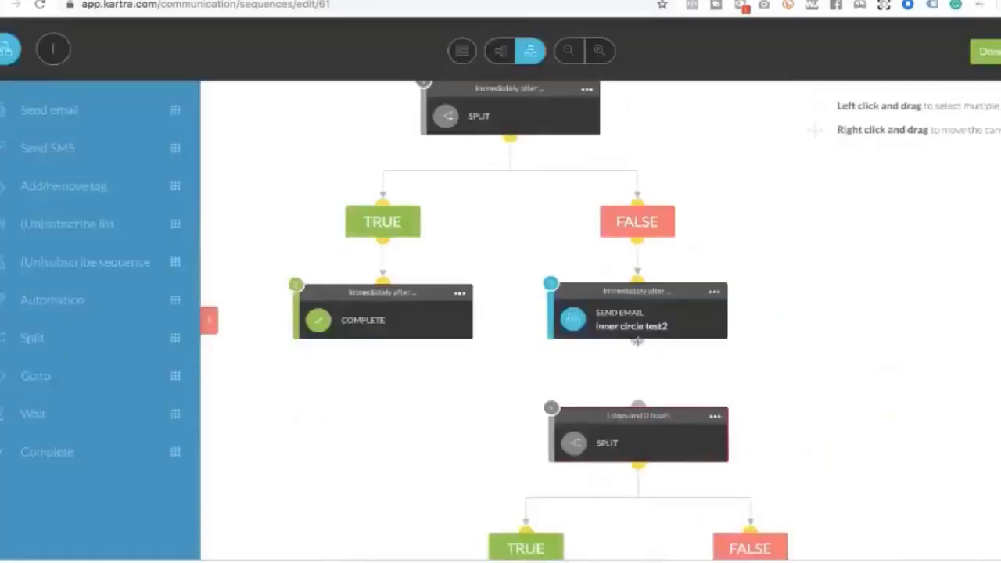
pyautogui.moveTo(638, 341); pyautogui.dragTo(634, 391)
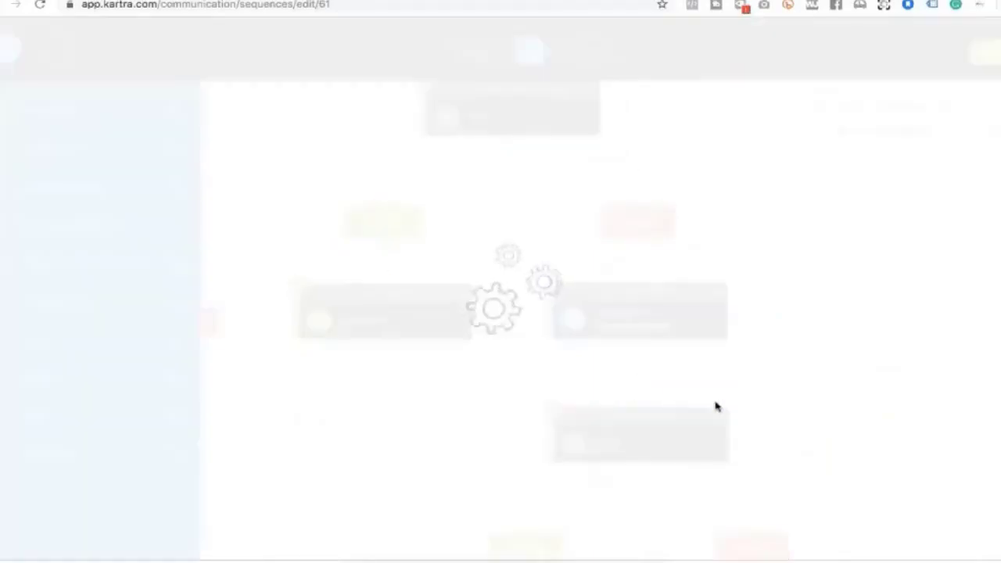
# Add an active Complete step on the split's TRUE branch and auto-arrange the flow
pyautogui.scroll(-1, 715, 402)
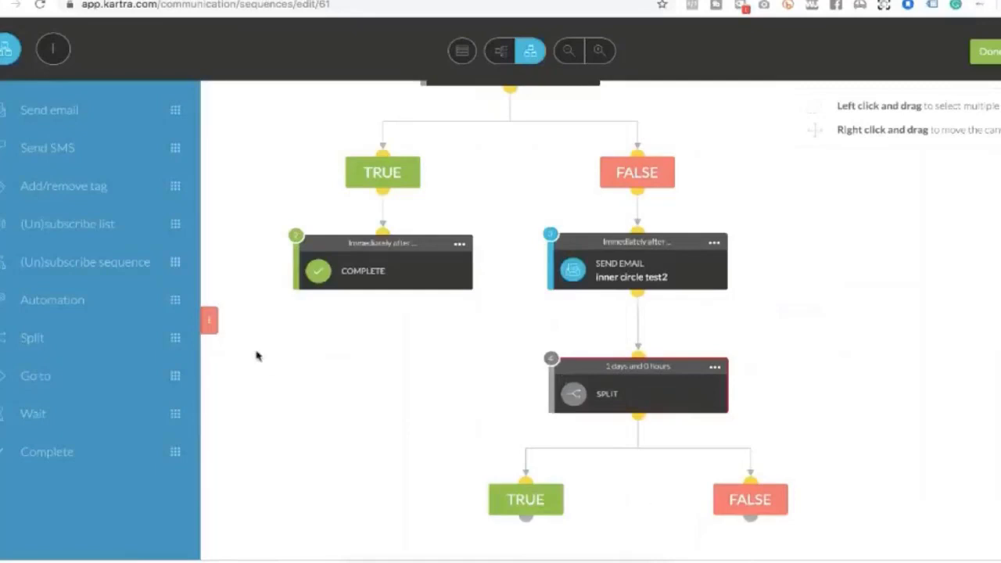
pyautogui.moveTo(176, 451); pyautogui.dragTo(628, 554)
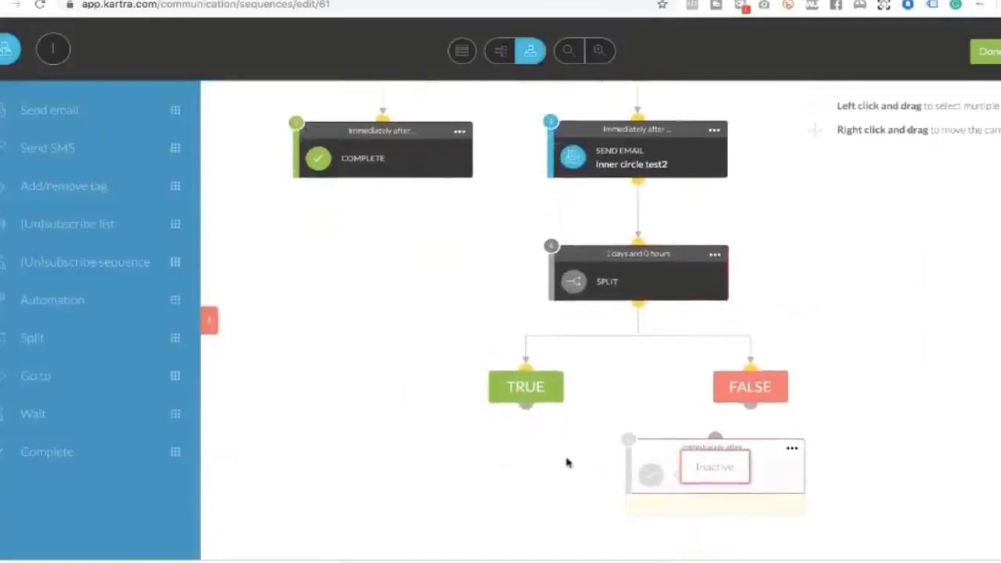
pyautogui.moveTo(485, 437); pyautogui.dragTo(485, 439)
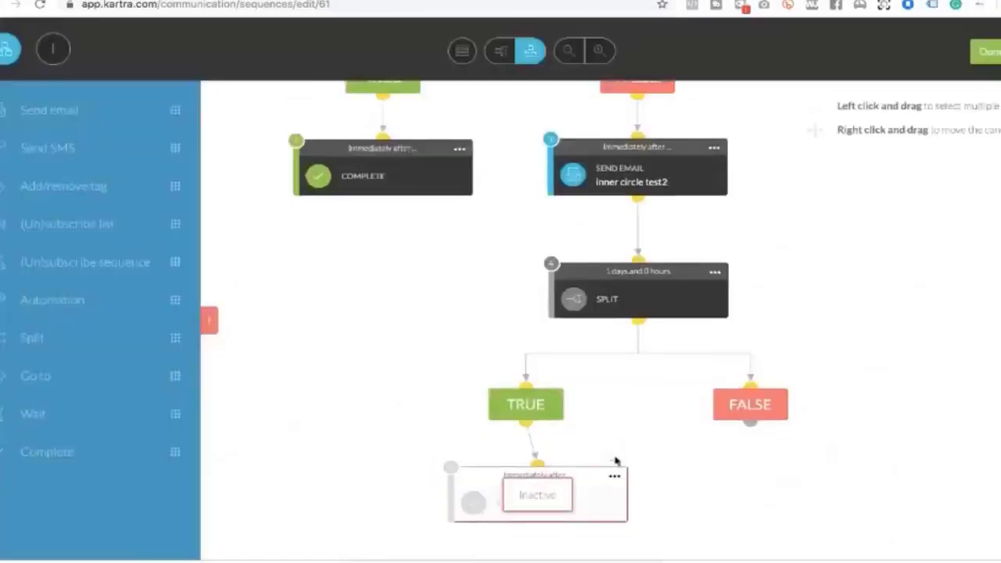
pyautogui.click(615, 475)
pyautogui.click(674, 469)
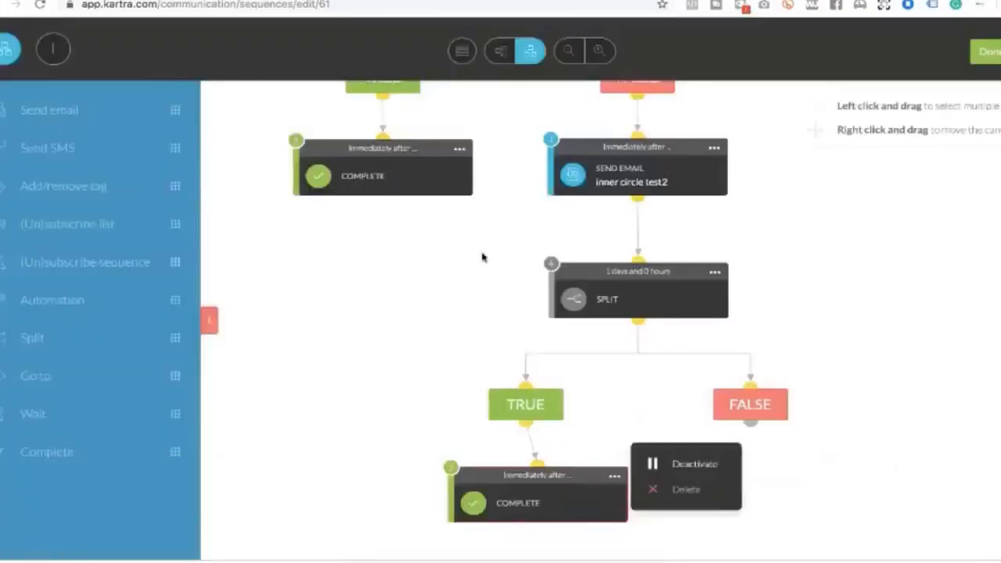
pyautogui.click(460, 51)
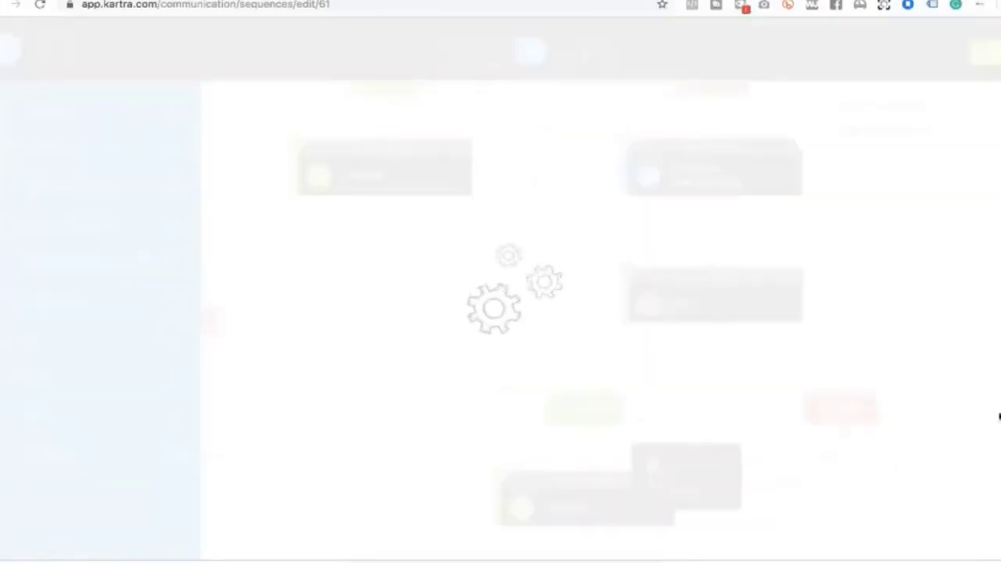
# Drop a Send email step onto the new split's FALSE branch
pyautogui.scroll(5, 982, 388)
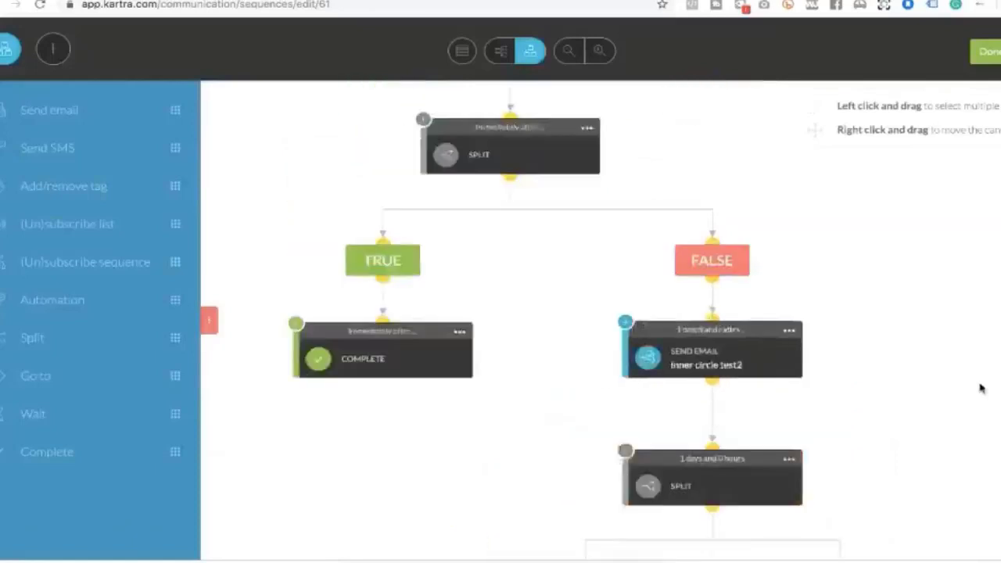
pyautogui.scroll(1, 981, 389)
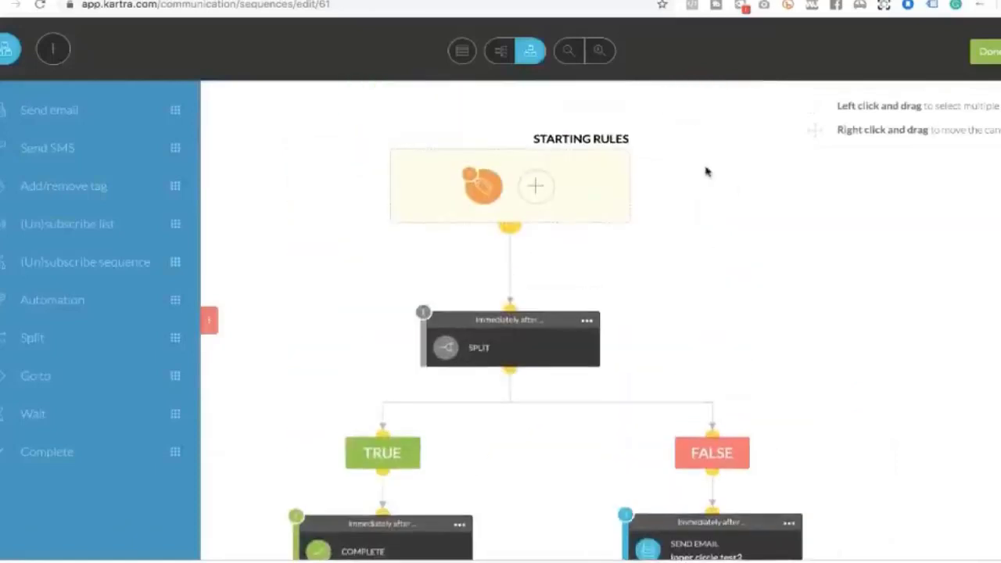
pyautogui.moveTo(497, 346)
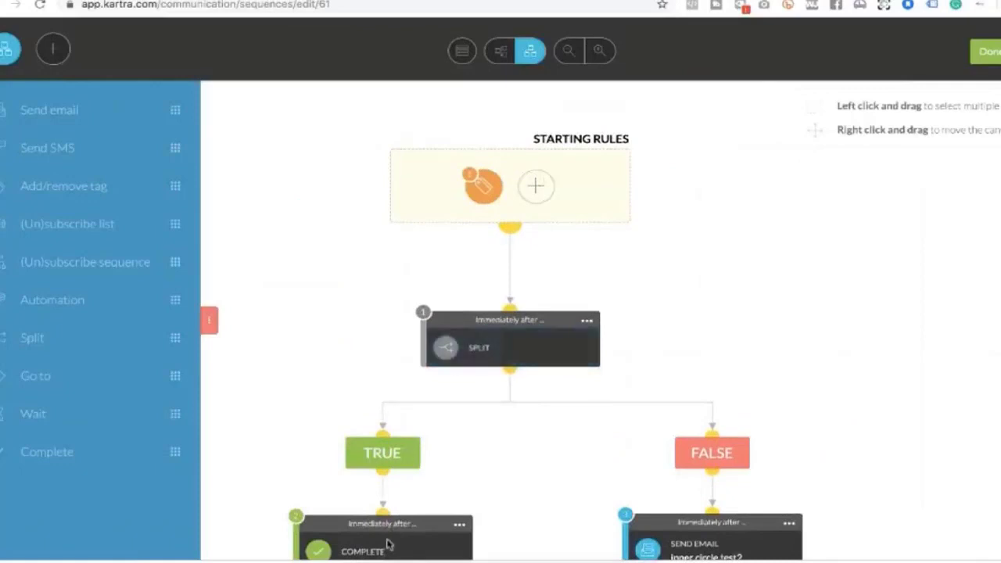
pyautogui.scroll(-5, 741, 301)
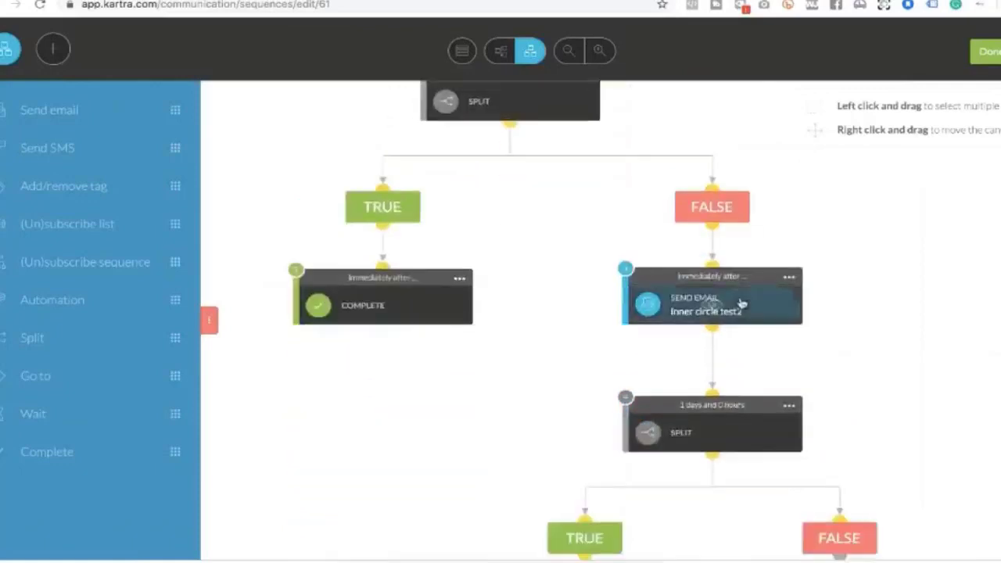
pyautogui.moveTo(717, 432)
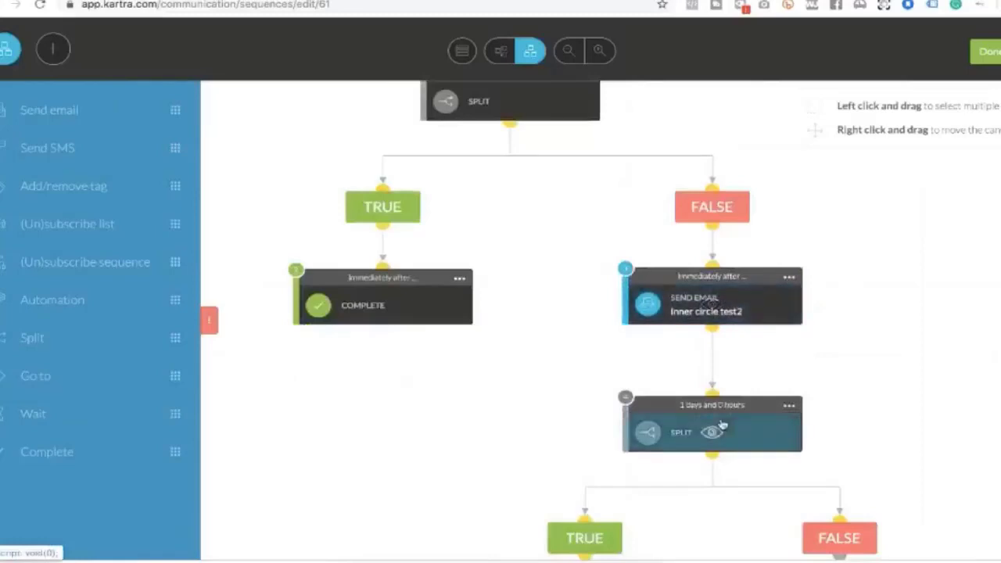
pyautogui.scroll(-1, 717, 432)
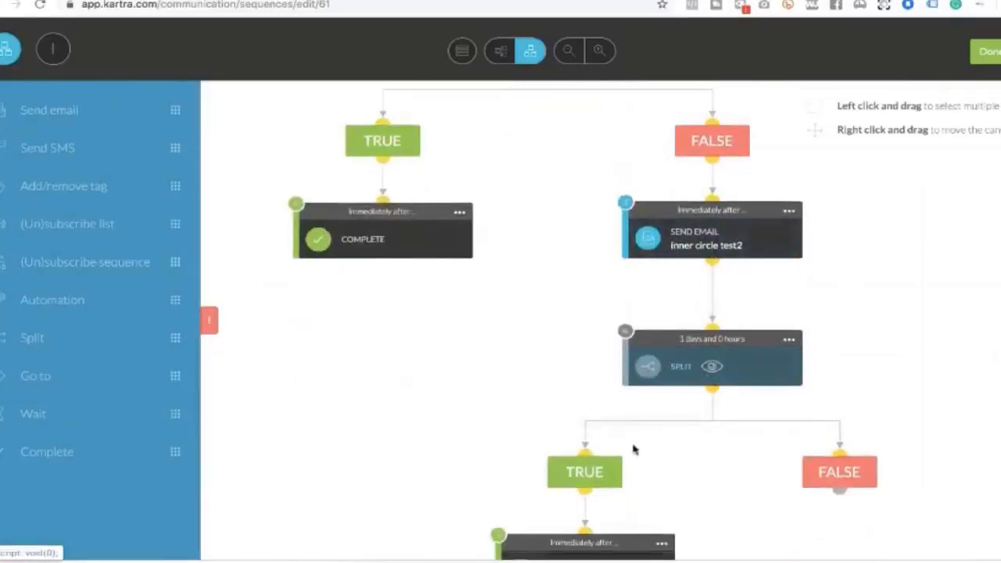
pyautogui.scroll(-1, 634, 451)
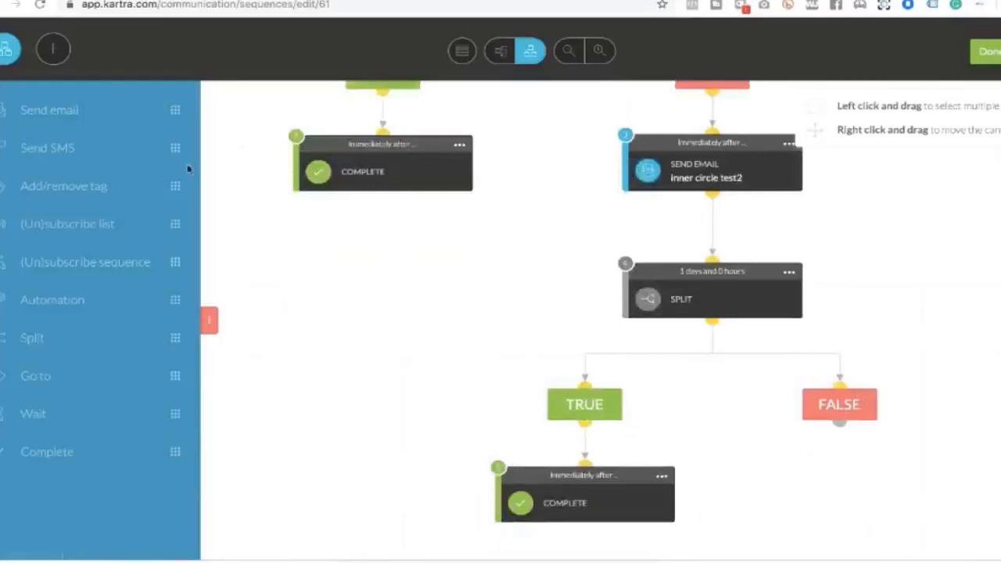
pyautogui.moveTo(172, 109); pyautogui.dragTo(899, 428)
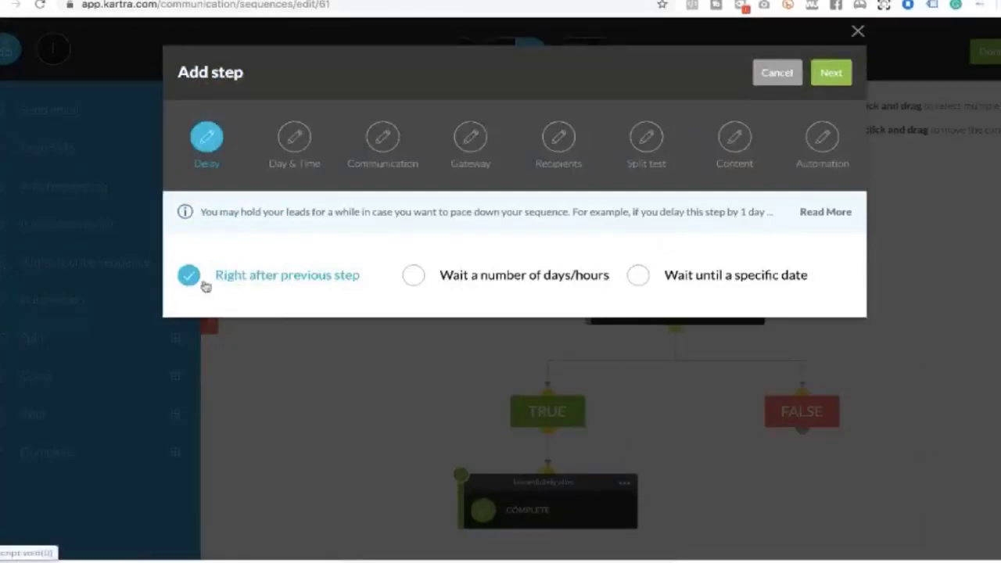
# Limit the email to 13:00–13:59 pm and name the broadcast inner circle test3
pyautogui.click(831, 74)
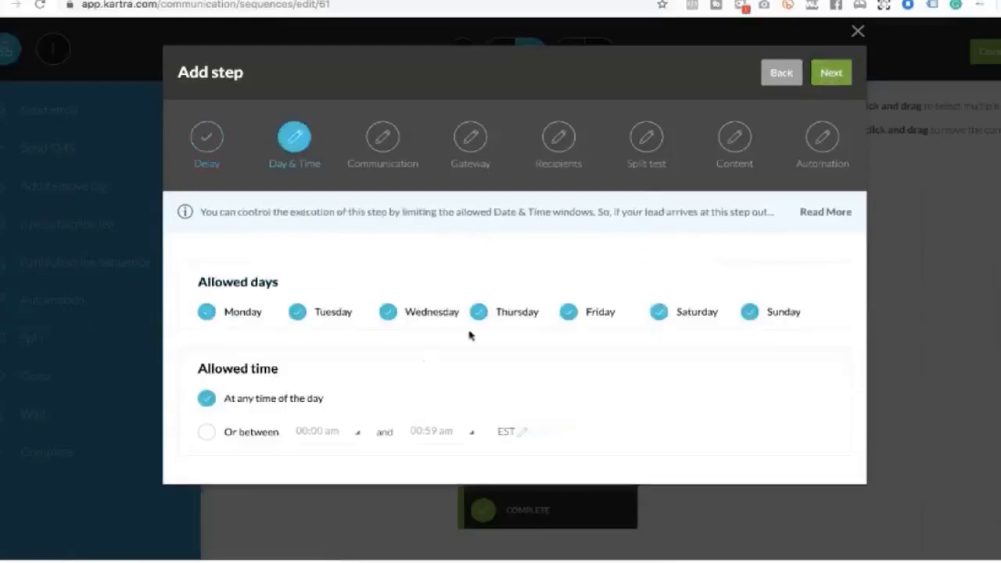
pyautogui.click(207, 433)
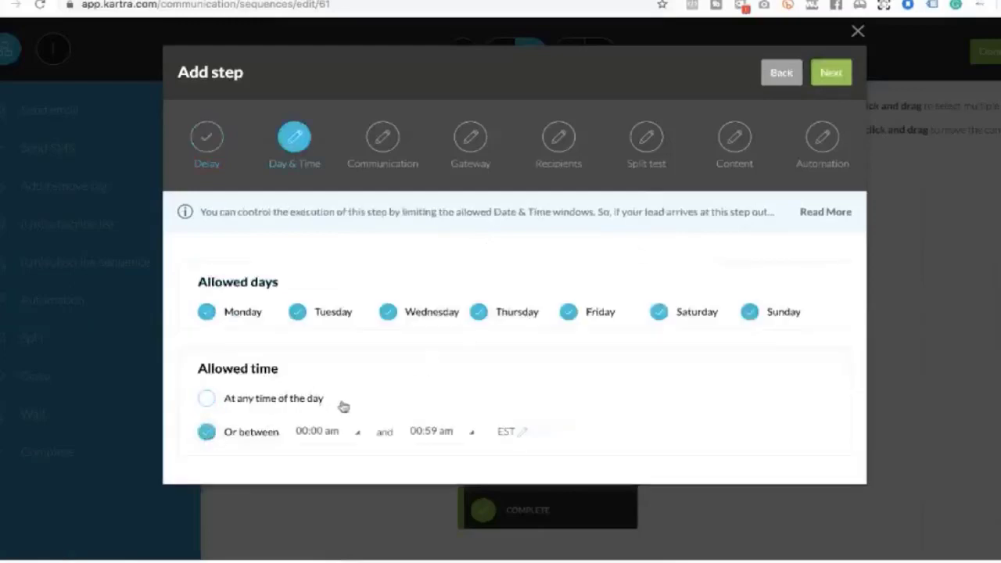
pyautogui.click(338, 434)
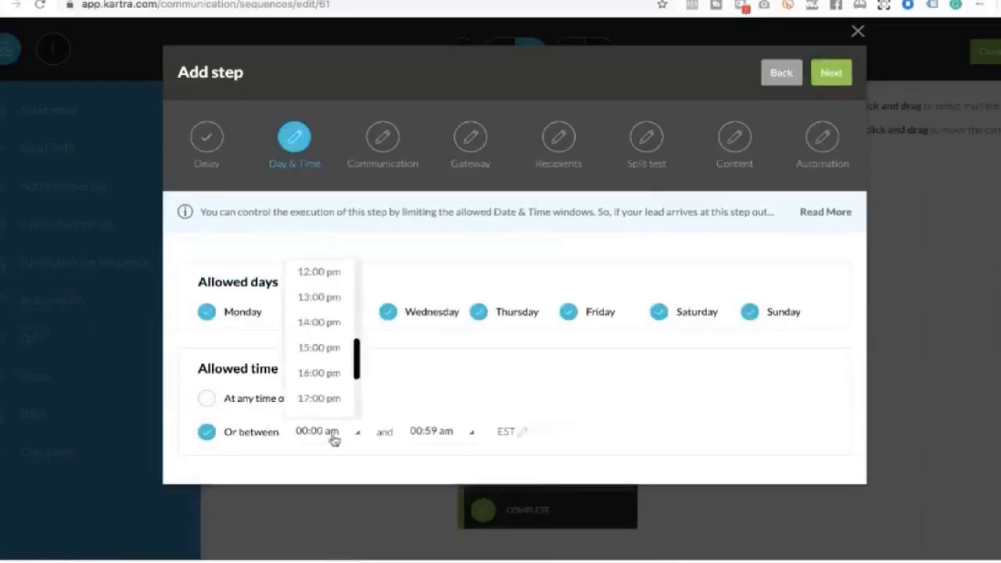
pyautogui.click(338, 301)
pyautogui.click(831, 75)
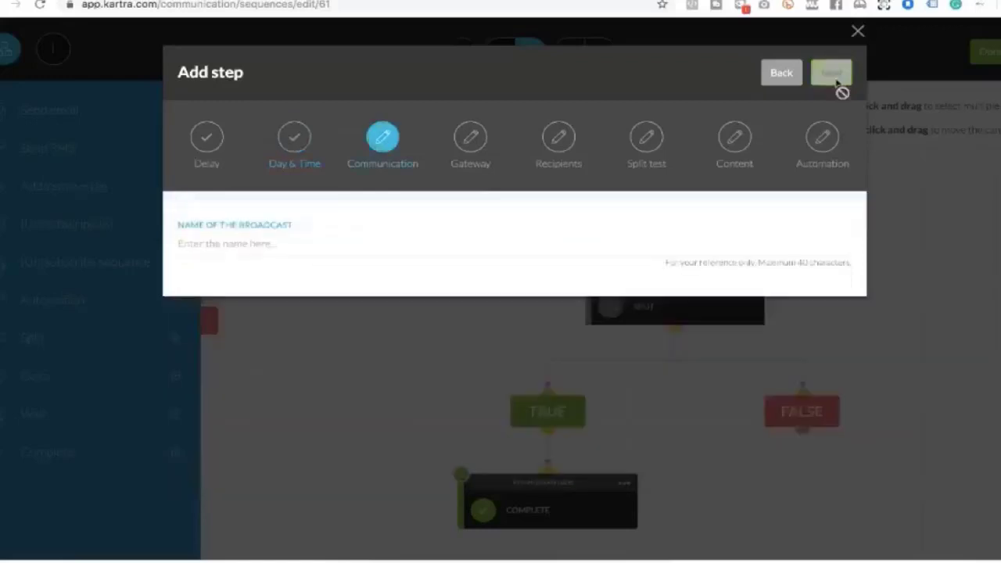
pyautogui.click(266, 243)
pyautogui.write('er circle')
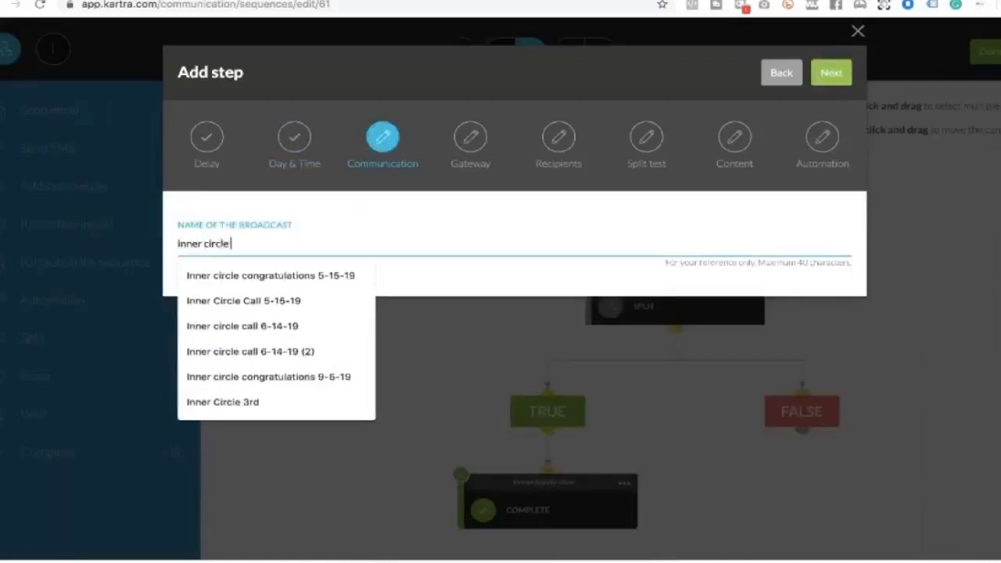
pyautogui.write(' test3')
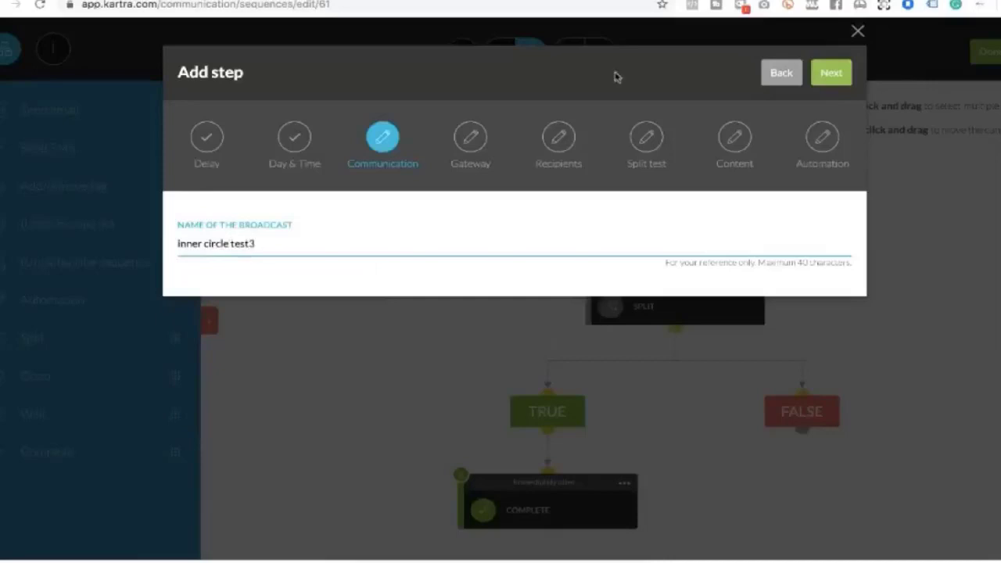
# Enter a new send-from email address and use the same address as the reply-to
pyautogui.click(831, 73)
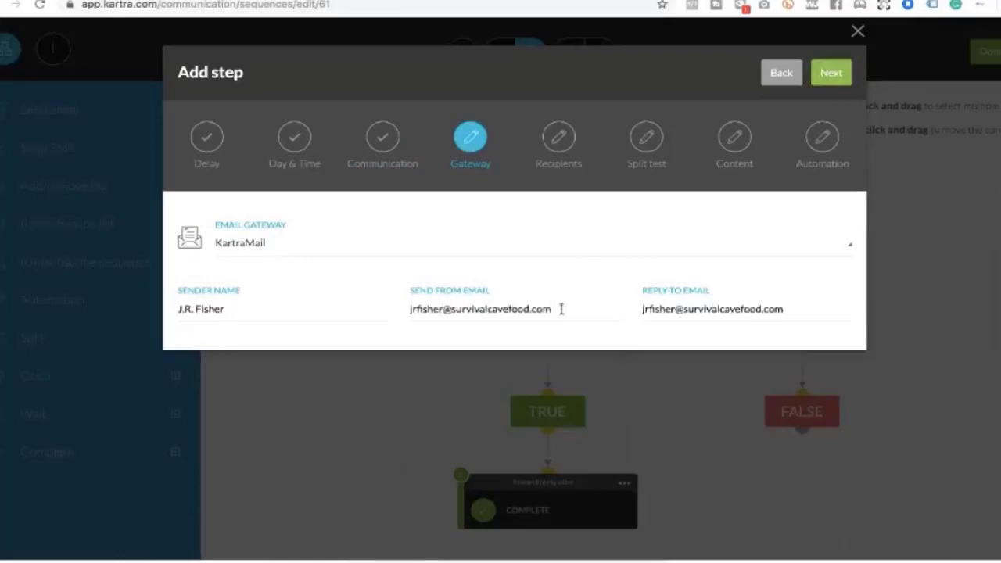
pyautogui.click(487, 311)
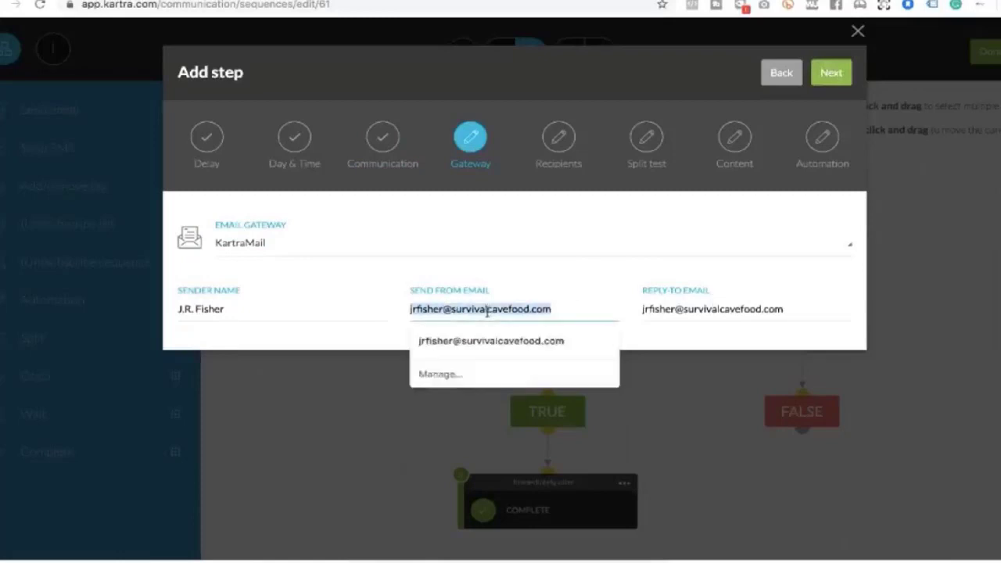
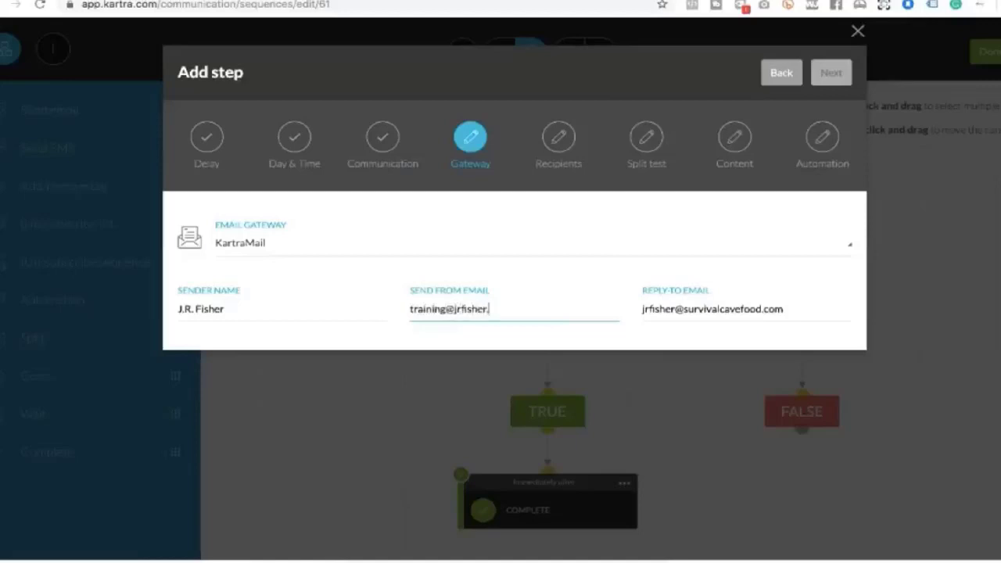
pyautogui.tripleClick(484, 307)
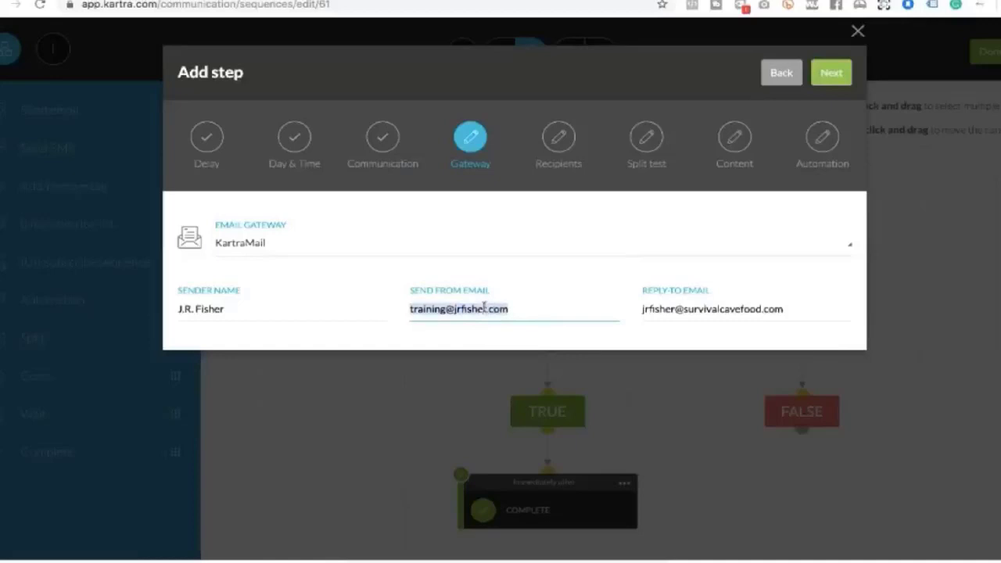
pyautogui.click(484, 308)
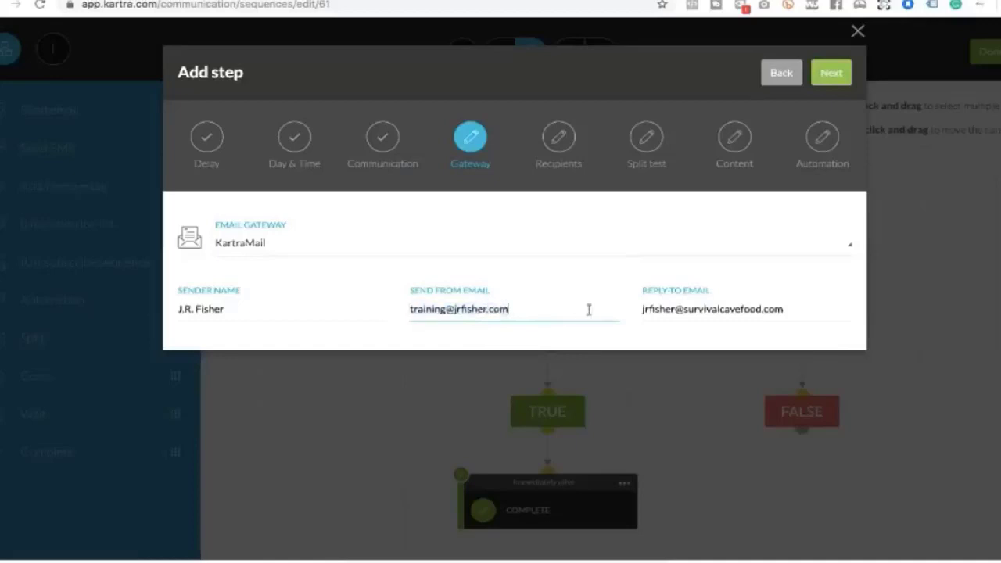
pyautogui.tripleClick(482, 307)
pyautogui.hotkey('ctrl', 'c')
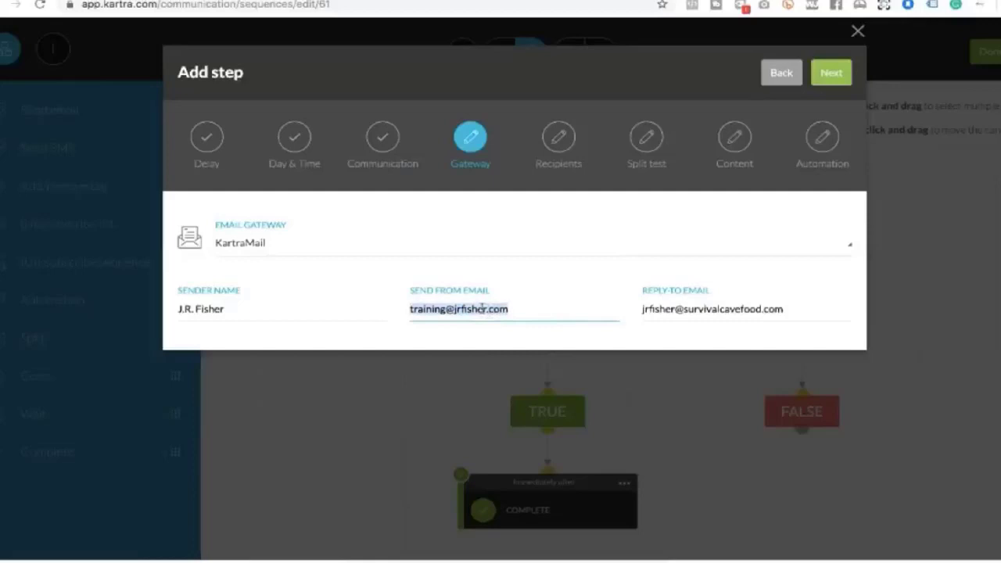
pyautogui.tripleClick(708, 309)
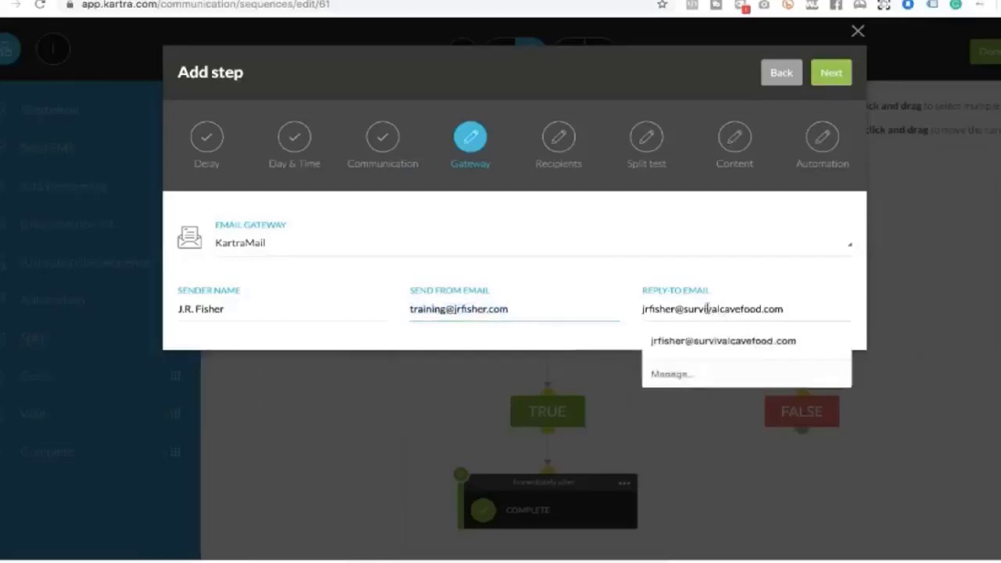
pyautogui.hotkey('ctrl', 'v')
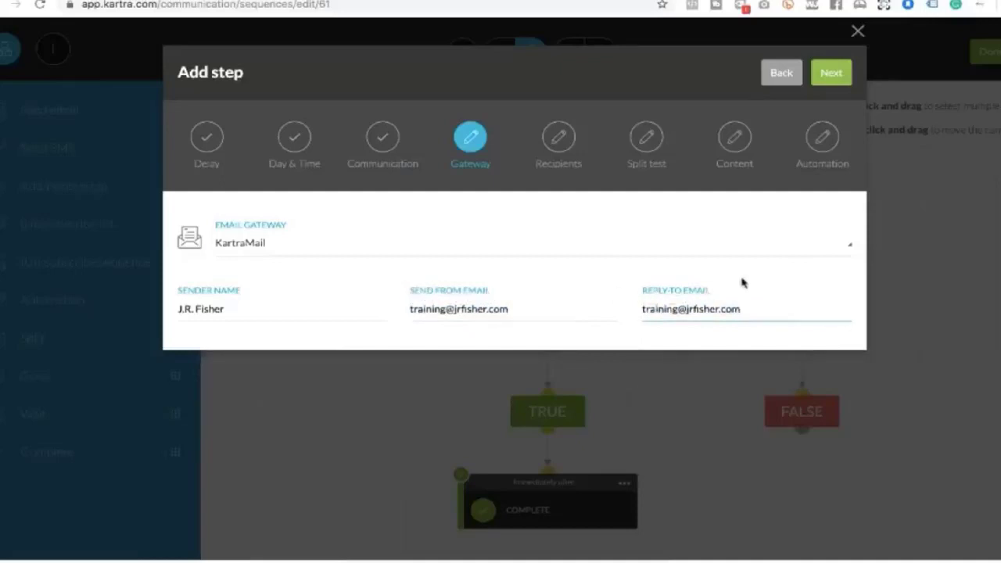
pyautogui.click(831, 74)
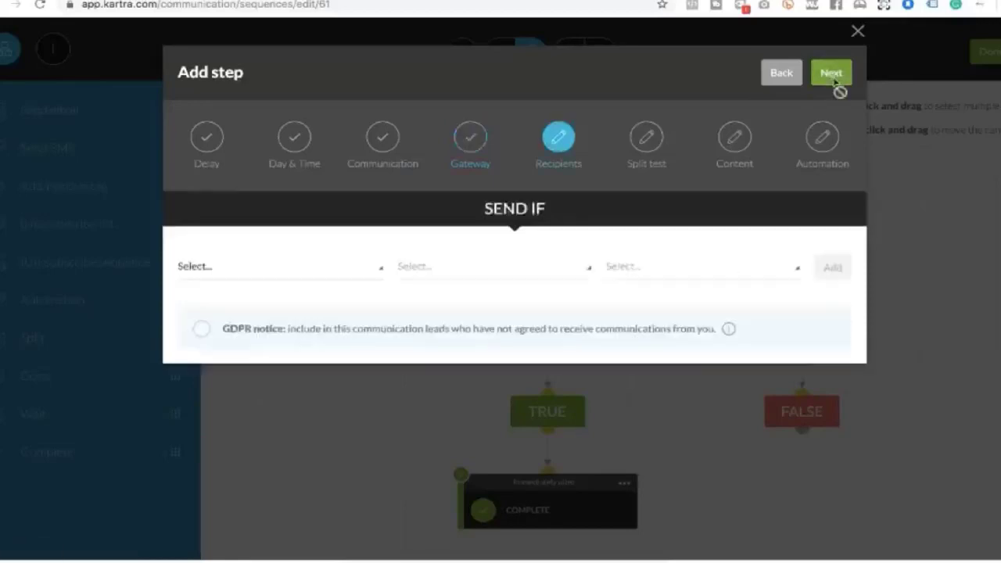
# Set the Send If condition to Does not have tag, pick a tag category, and browse its tags
pyautogui.click(280, 271)
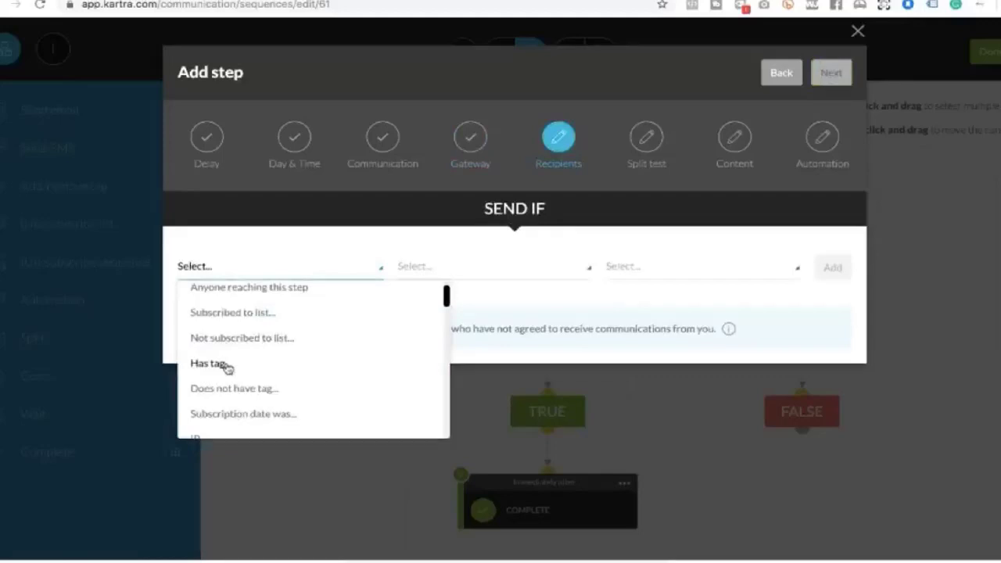
pyautogui.click(227, 388)
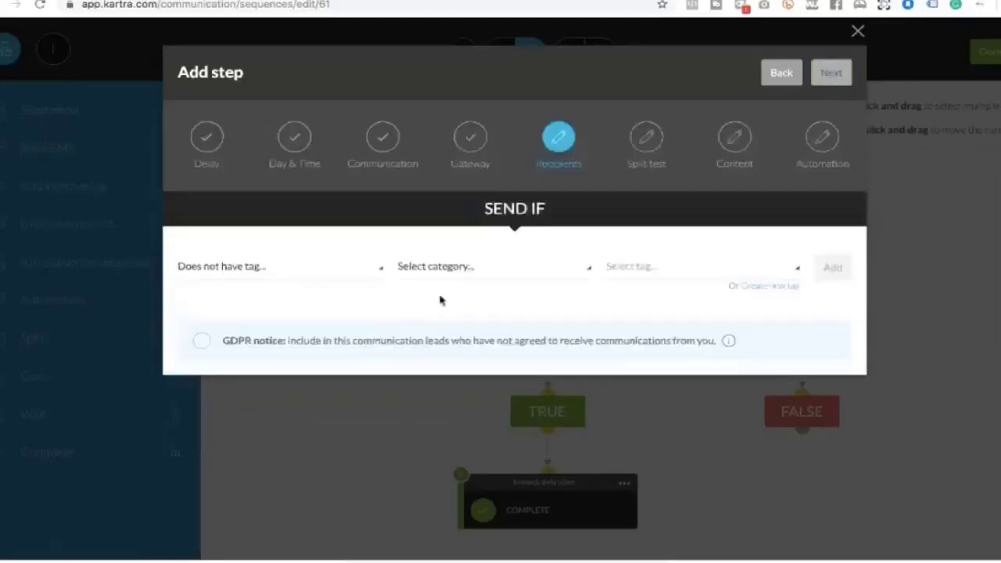
pyautogui.click(451, 268)
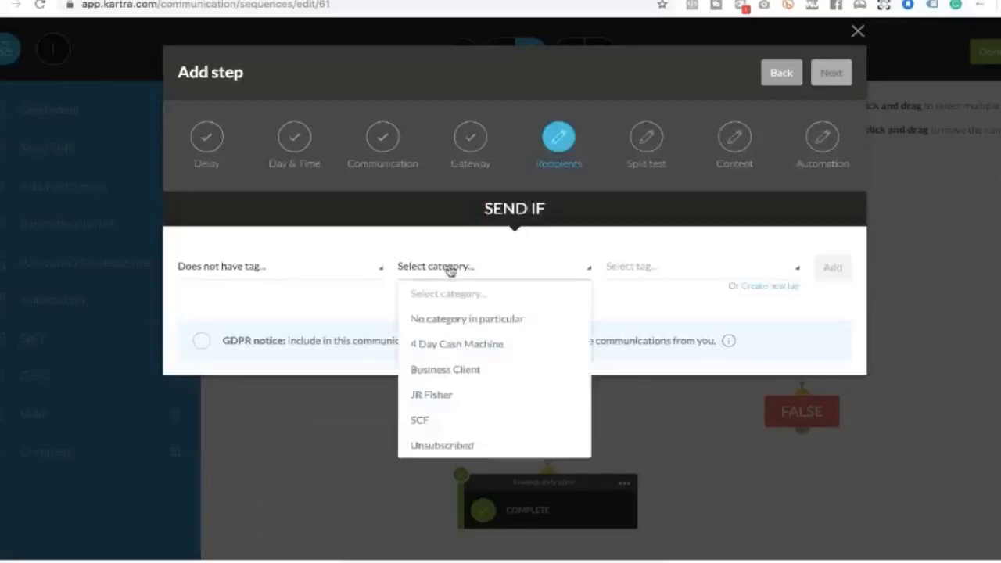
pyautogui.click(443, 396)
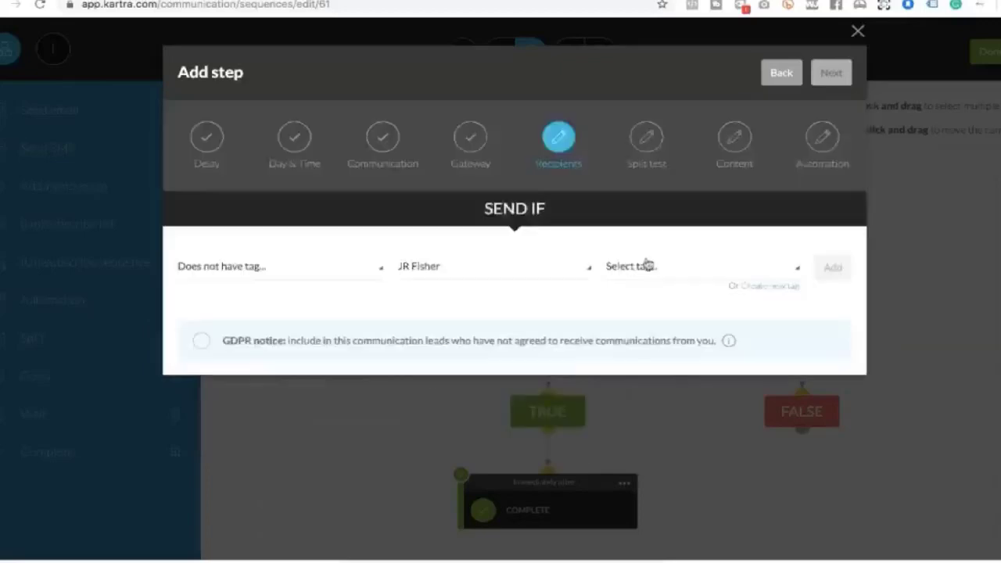
pyautogui.click(643, 266)
pyautogui.scroll(-10, 649, 332)
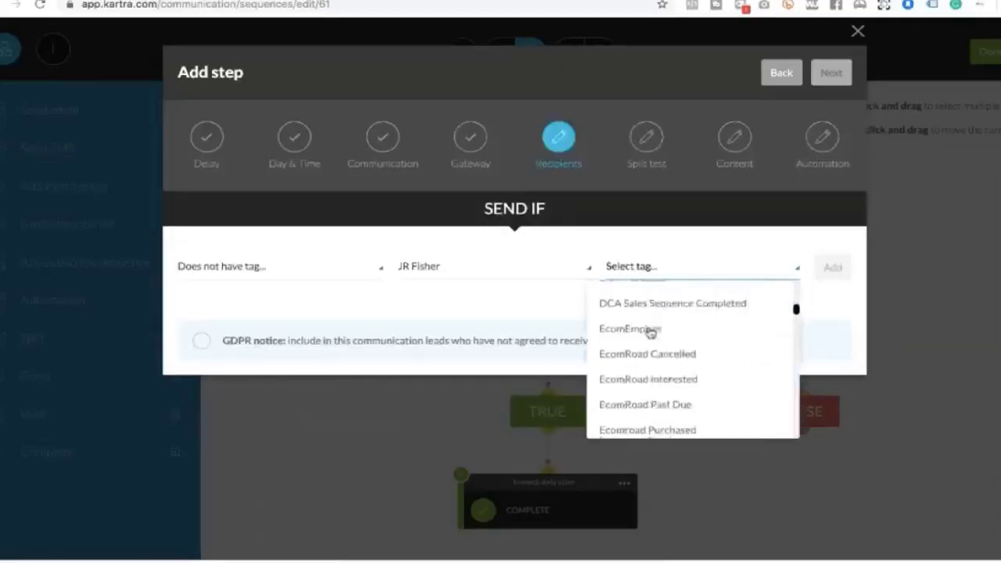
pyautogui.scroll(-3, 649, 332)
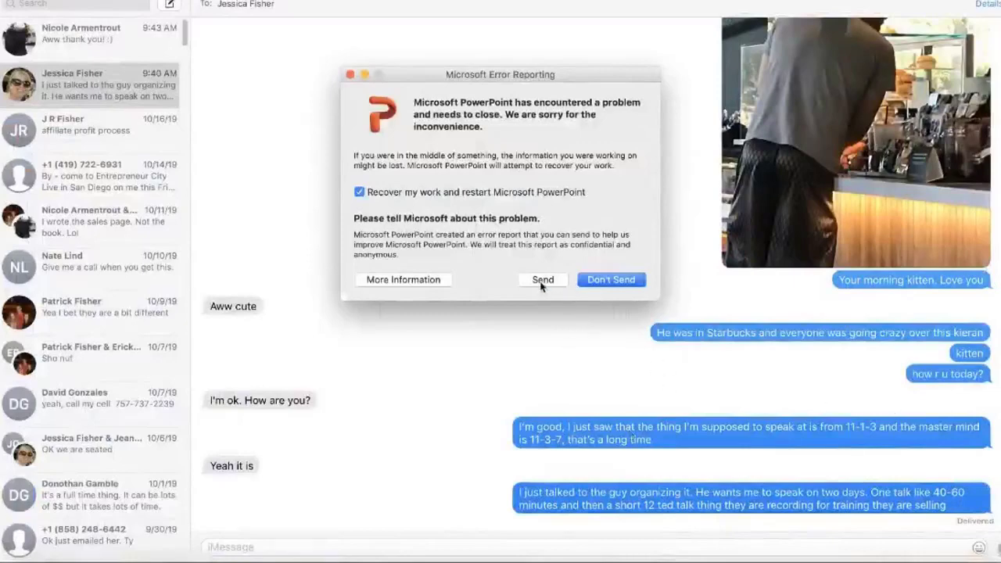
# Close the Microsoft Error Reporting crash dialog
pyautogui.click(350, 74)
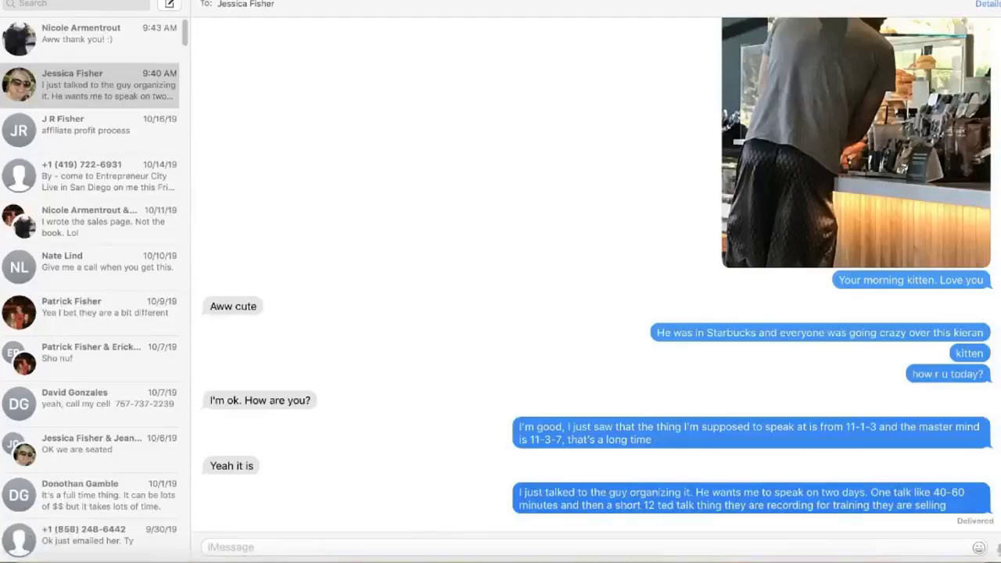
# Search Finder for 'coaching' and open Coaching call 10-18-19 .pptx
pyautogui.click(102, 557)
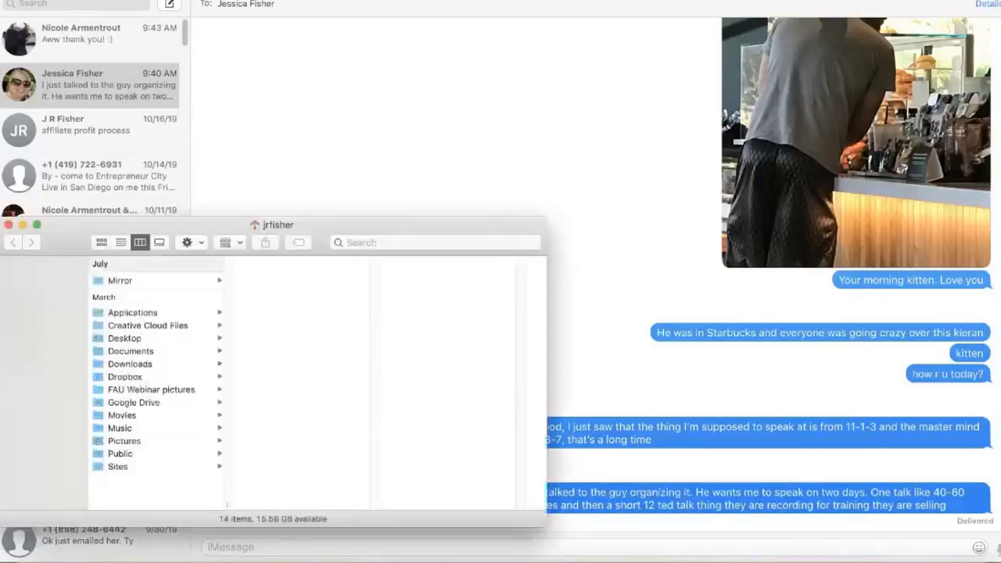
pyautogui.click(416, 242)
pyautogui.write('10-18')
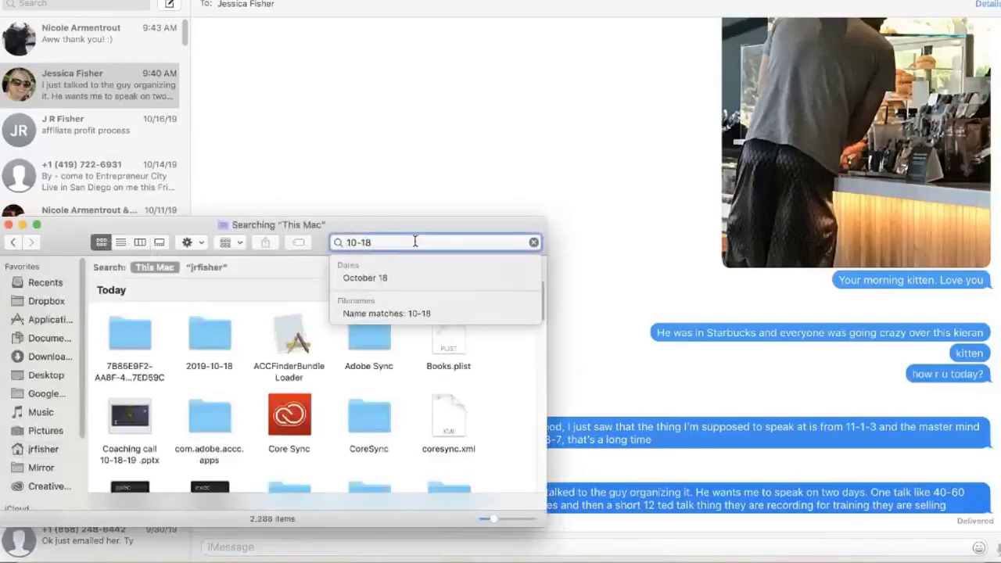
pyautogui.press('Up')
pyautogui.press('Up')
pyautogui.press('Up')
pyautogui.press('super+a')
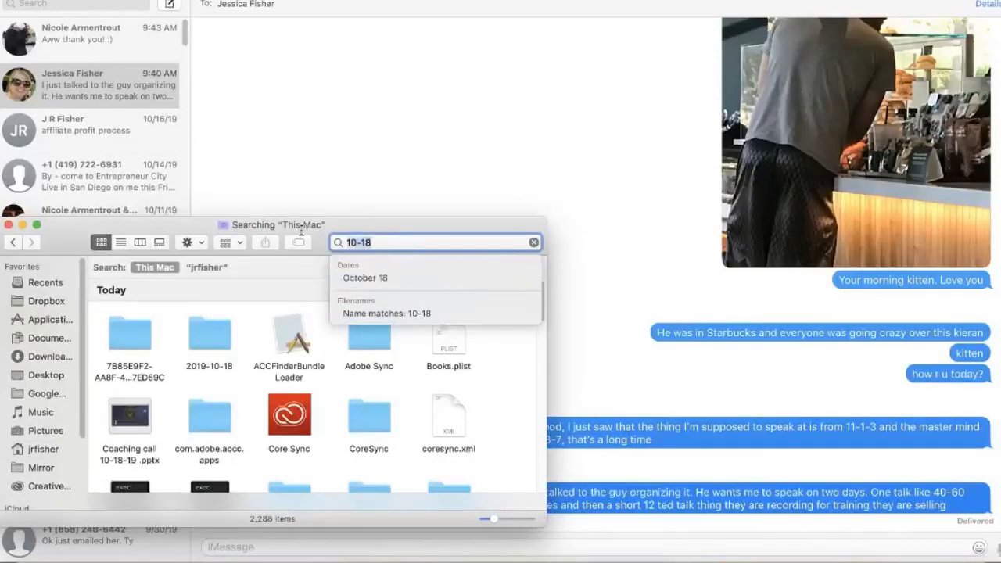
pyautogui.write('coaching')
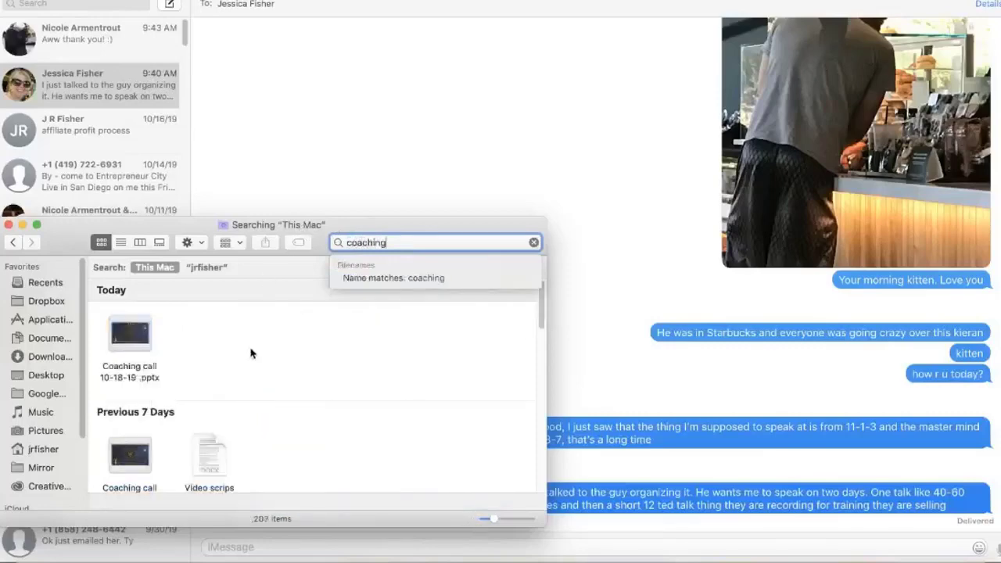
pyautogui.doubleClick(134, 336)
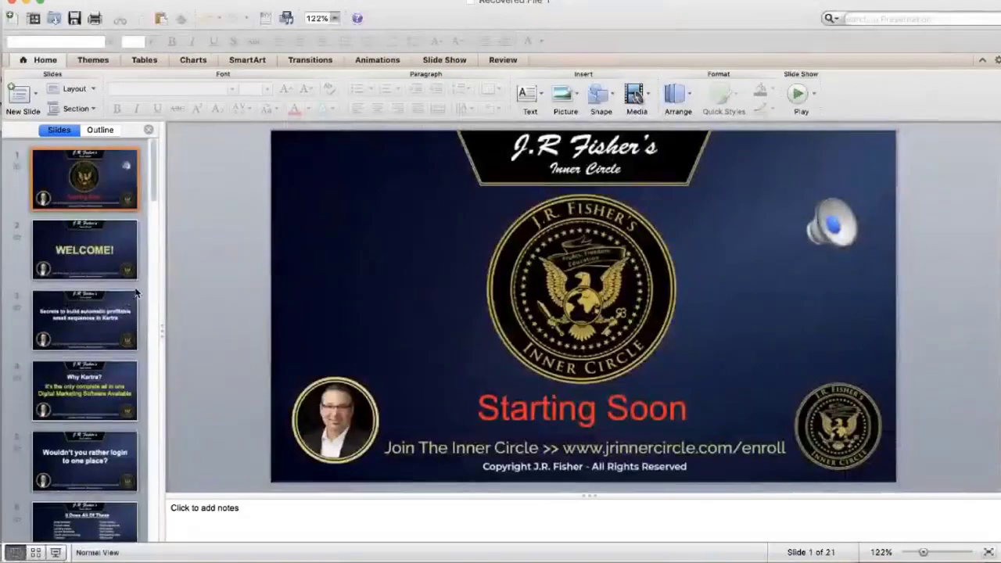
# Play slide 14's embedded Kartra movie and start the slide show from that slide
pyautogui.scroll(-5, 85, 397)
pyautogui.scroll(-4, 85, 397)
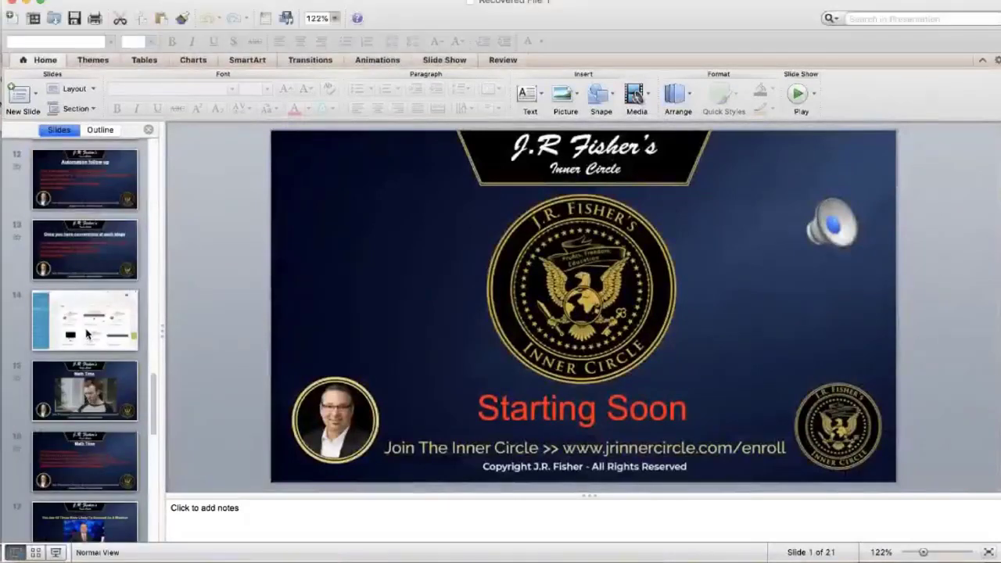
pyautogui.click(88, 335)
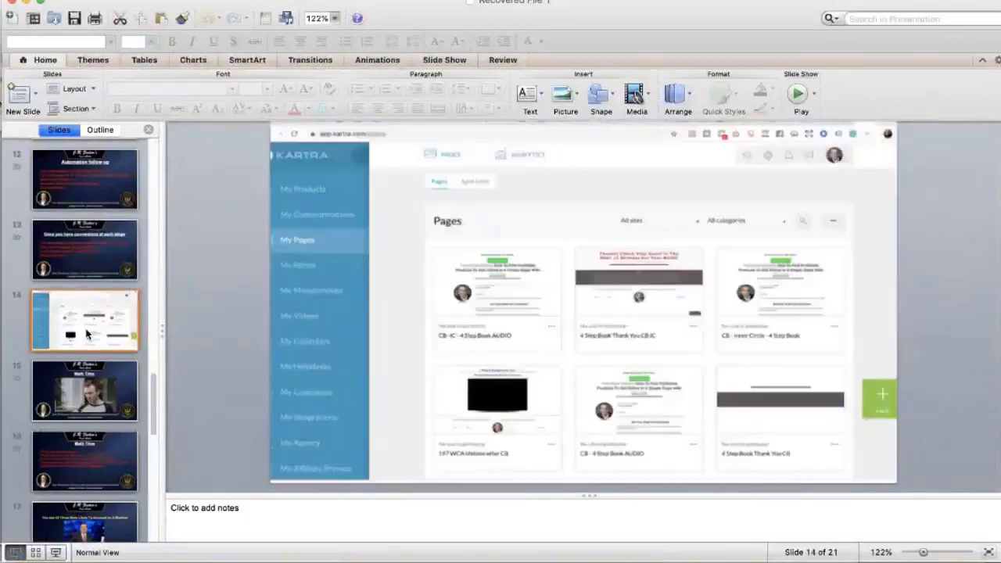
pyautogui.moveTo(547, 424)
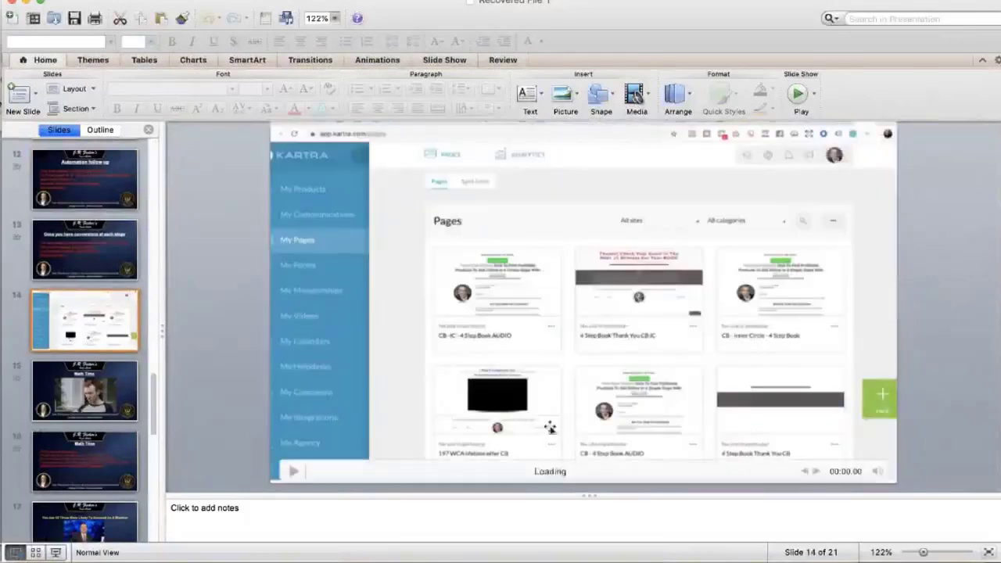
pyautogui.click(294, 471)
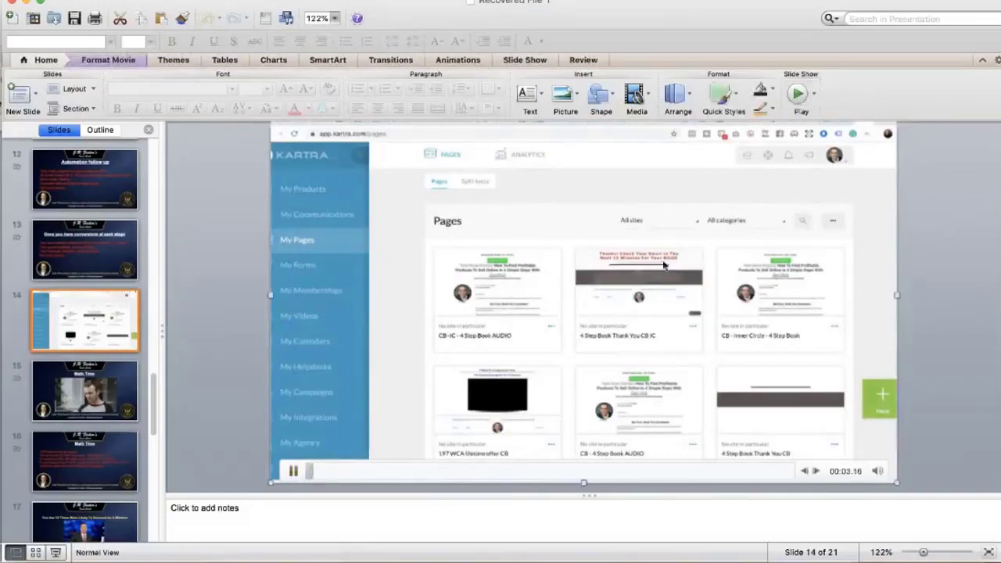
pyautogui.press('super+shift+Return')
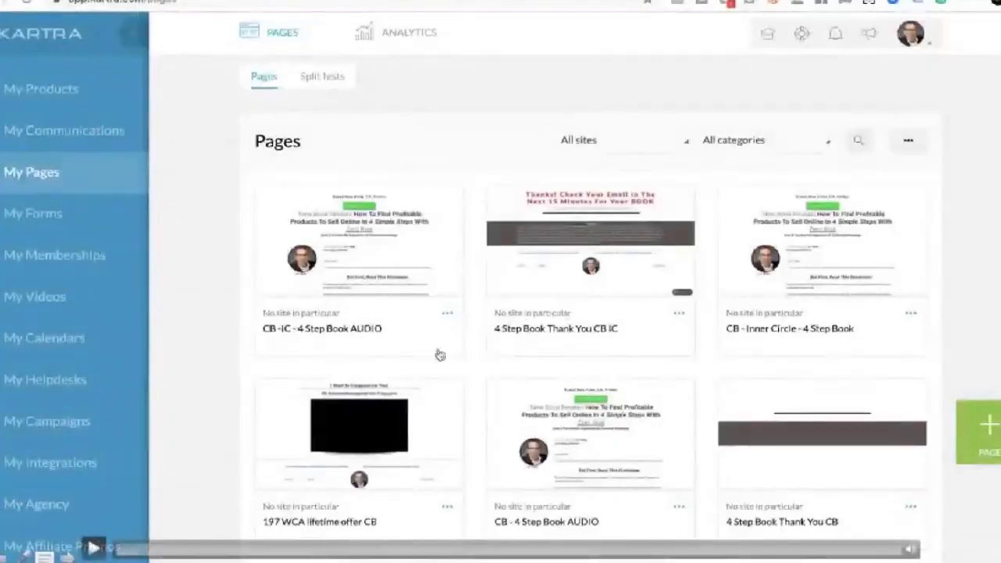
# Skip the slide 14 video ahead to the split test tagging scene, play it, then pause
pyautogui.click(668, 552)
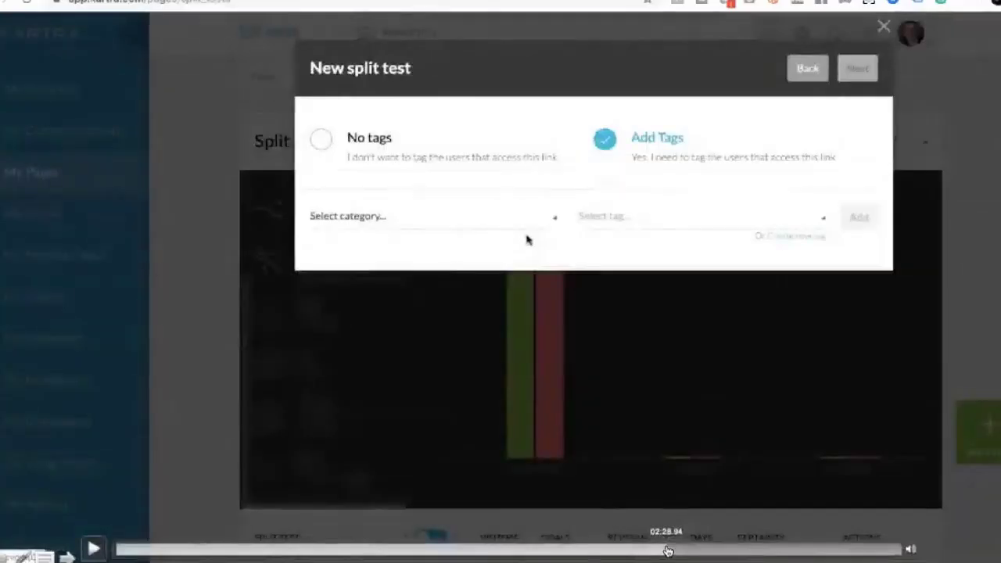
pyautogui.click(703, 551)
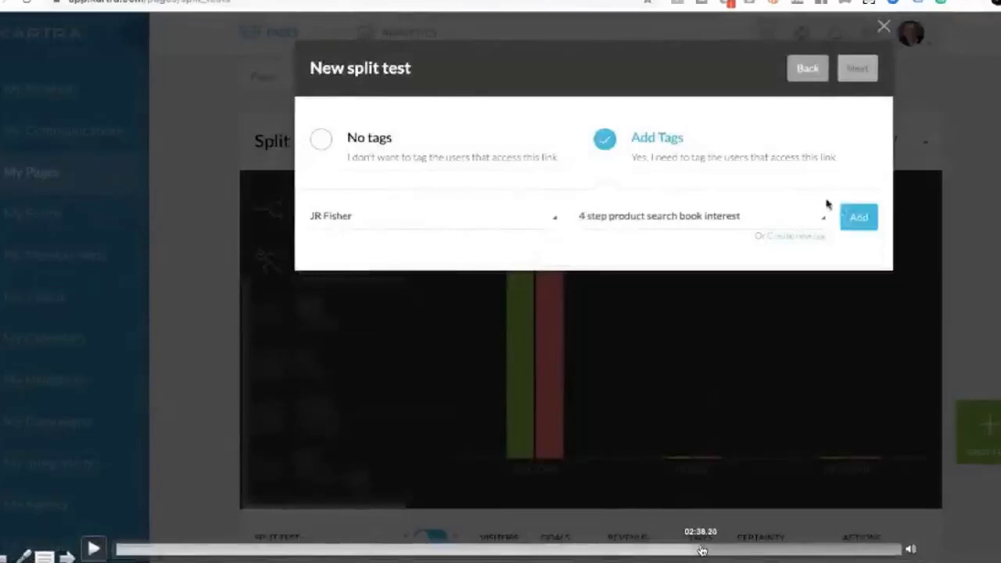
pyautogui.click(860, 220)
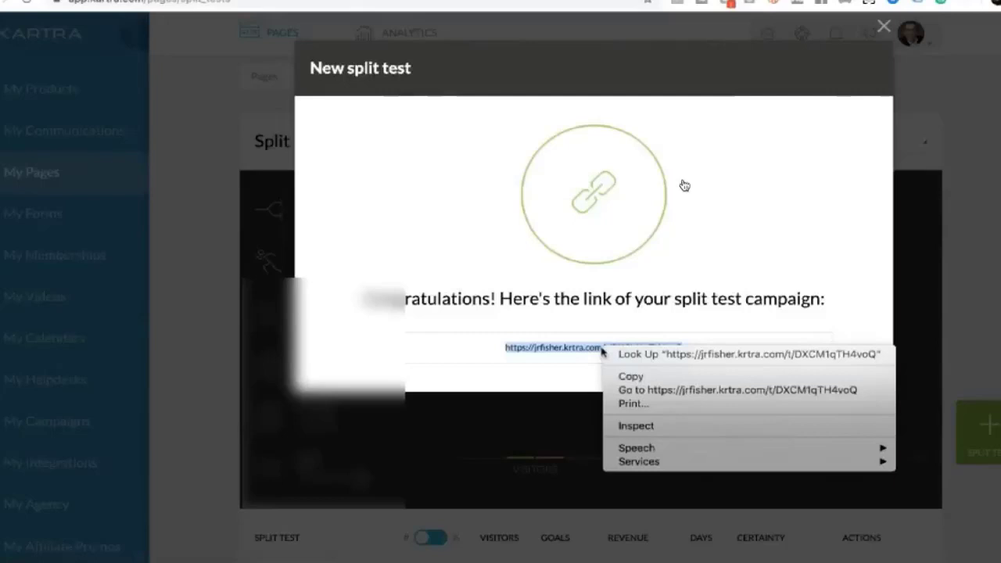
pyautogui.click(665, 397)
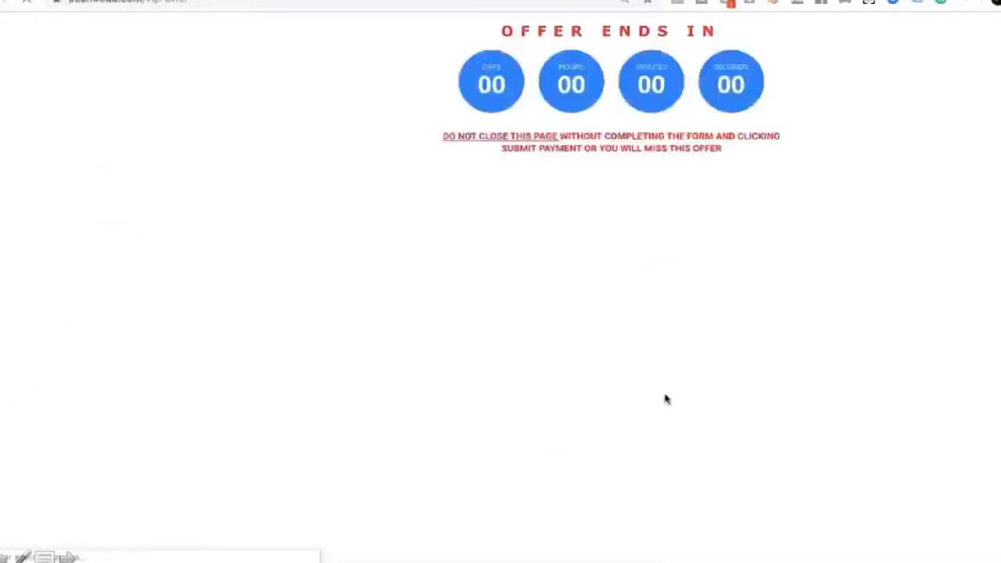
pyautogui.press('space')
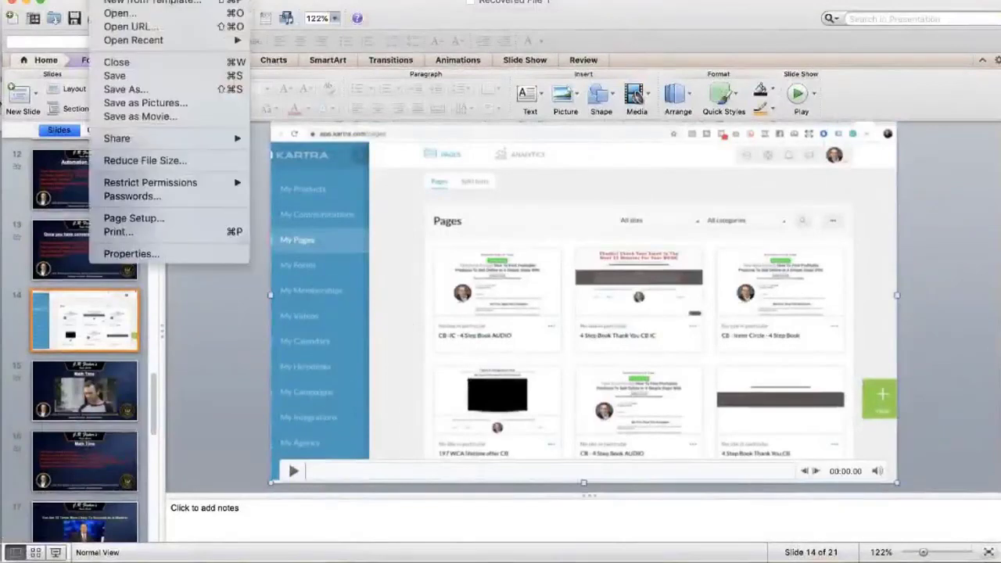
# Open Coaching call 10-18-19 .pptx from Downloads, found by searching 'coaching'
pyautogui.click(118, 14)
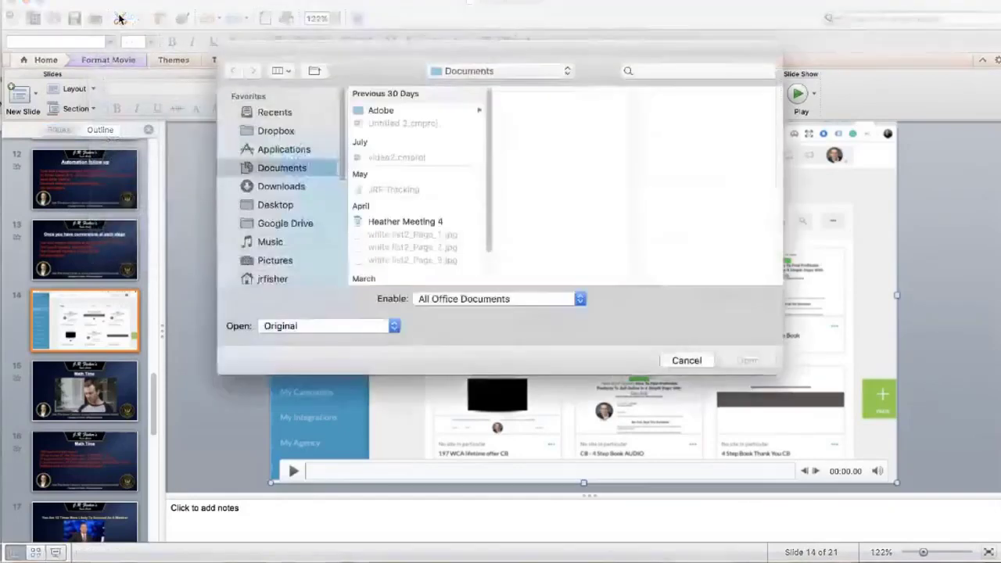
pyautogui.click(290, 192)
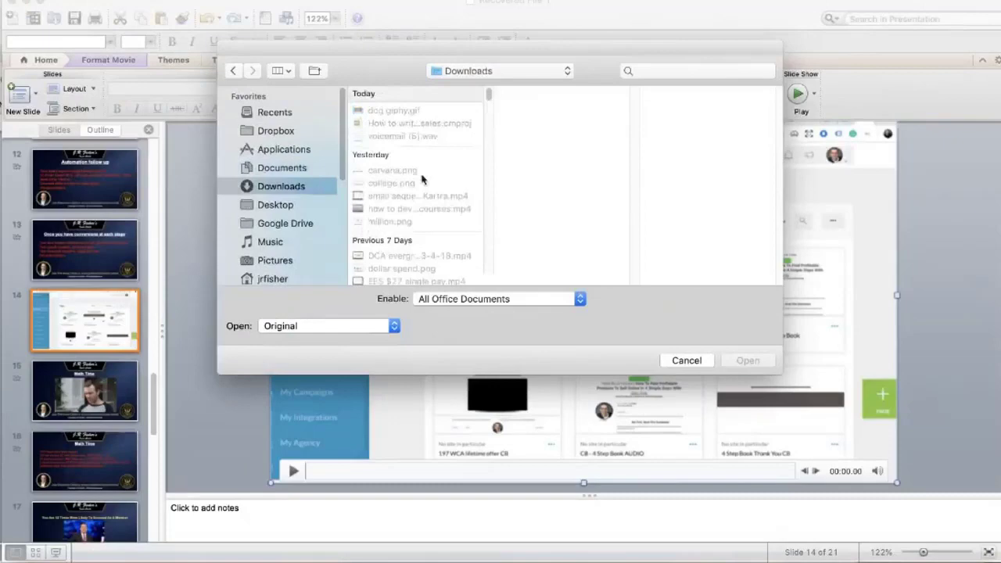
pyautogui.scroll(-5, 421, 180)
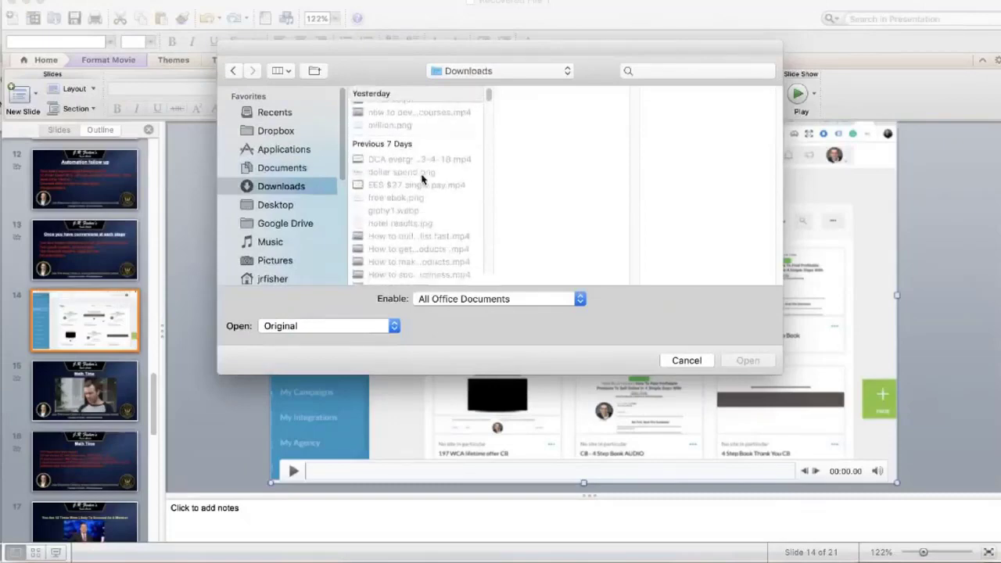
pyautogui.scroll(5, 422, 179)
pyautogui.click(701, 74)
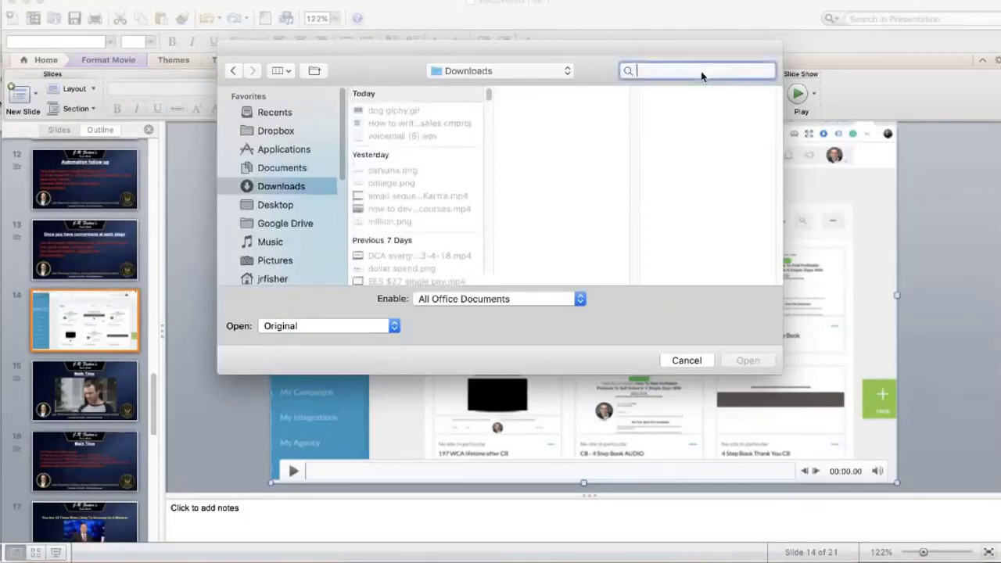
pyautogui.write('coaching')
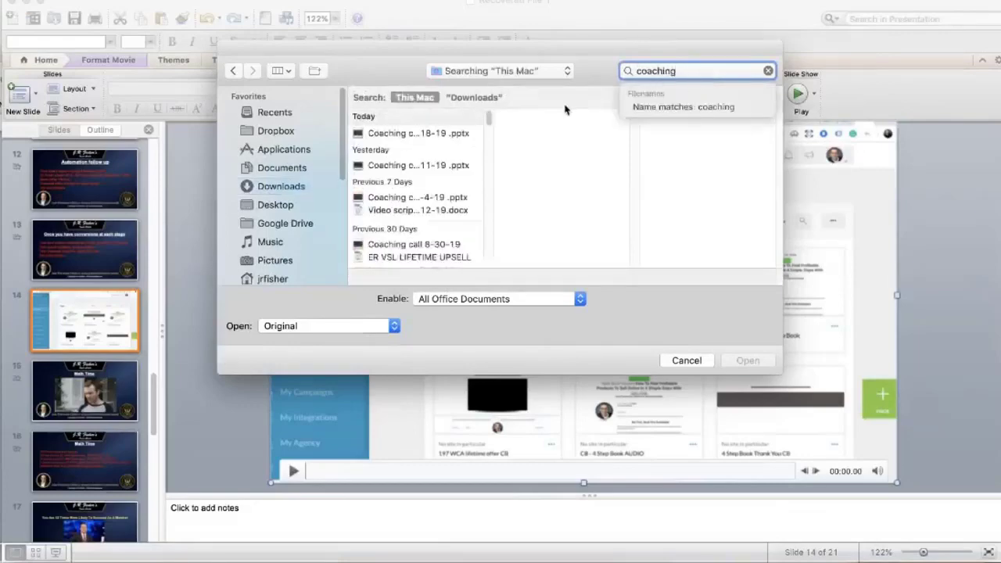
pyautogui.click(422, 134)
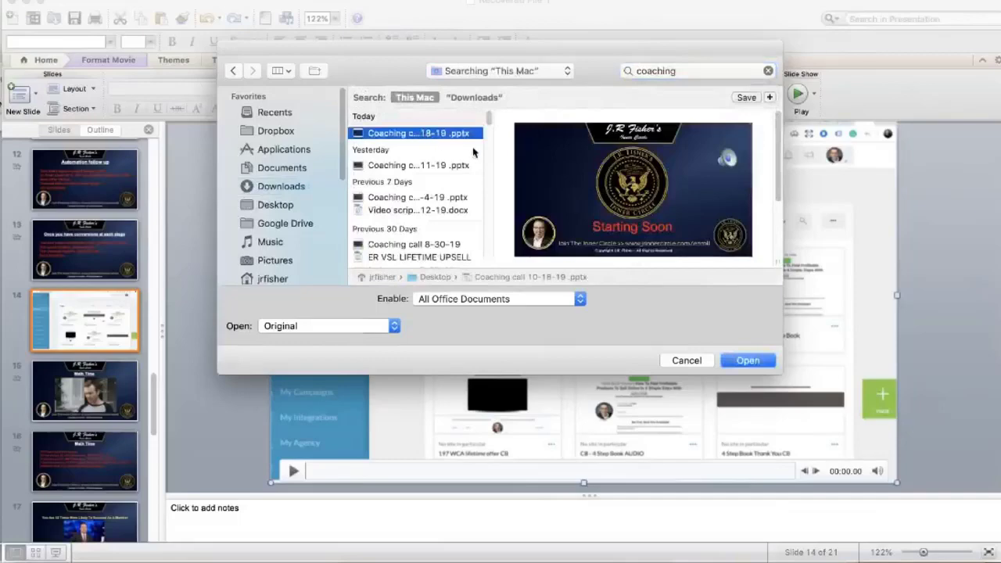
pyautogui.click(748, 361)
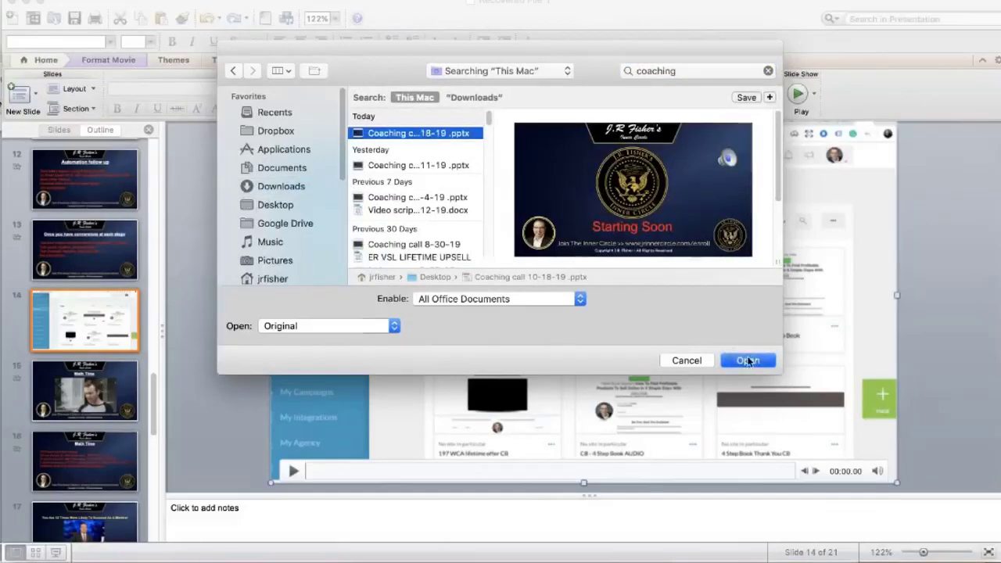
pyautogui.scroll(-5, 59, 369)
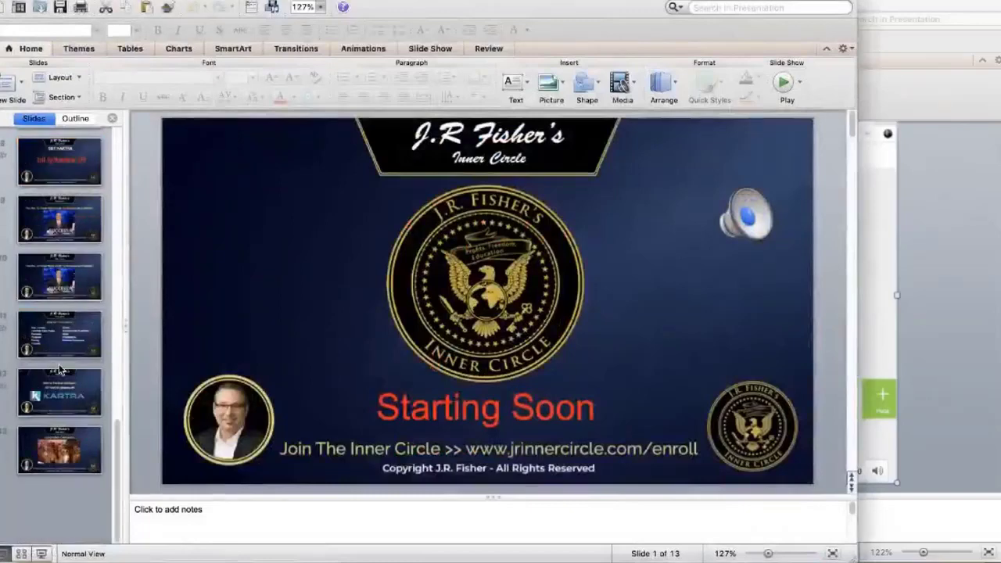
# Play slide 7's Kartra video full screen and skip ahead to the Add step Day & Time dialog
pyautogui.scroll(2, 58, 369)
pyautogui.click(72, 231)
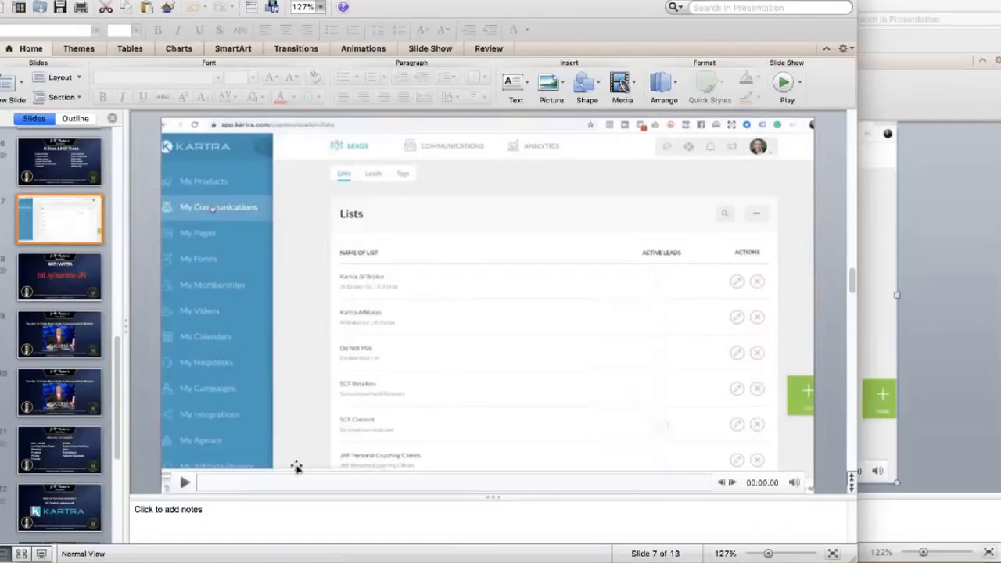
pyautogui.click(783, 83)
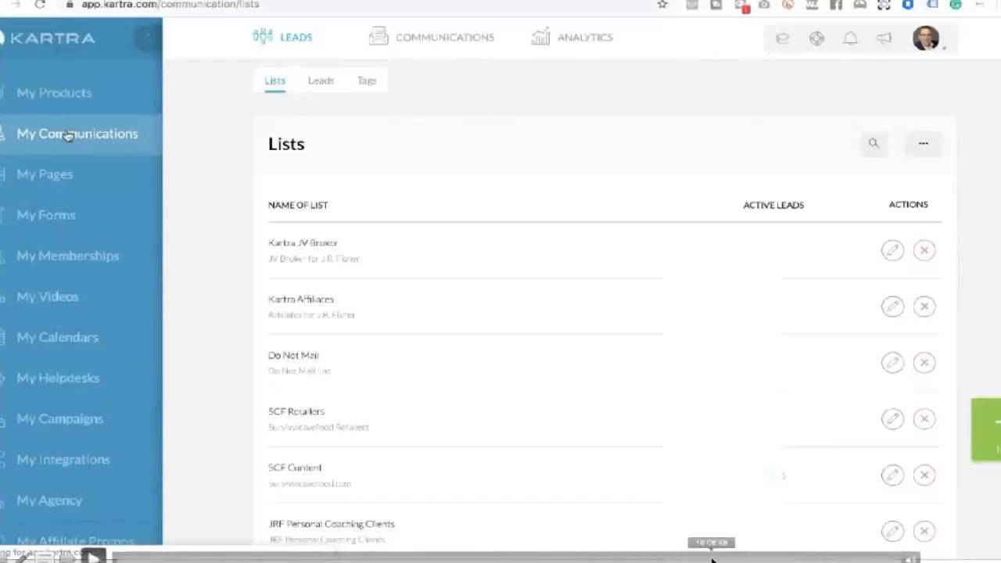
pyautogui.click(712, 557)
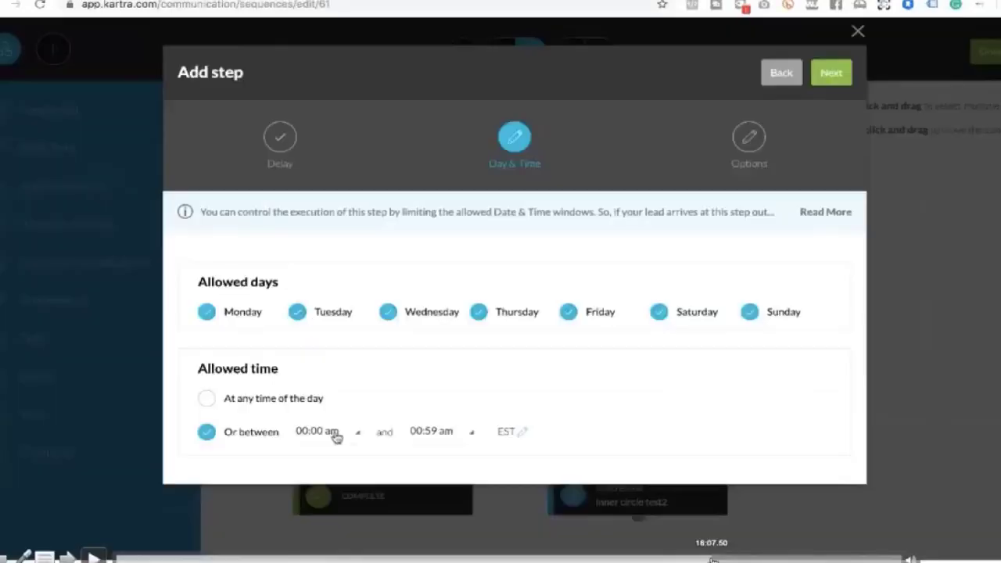
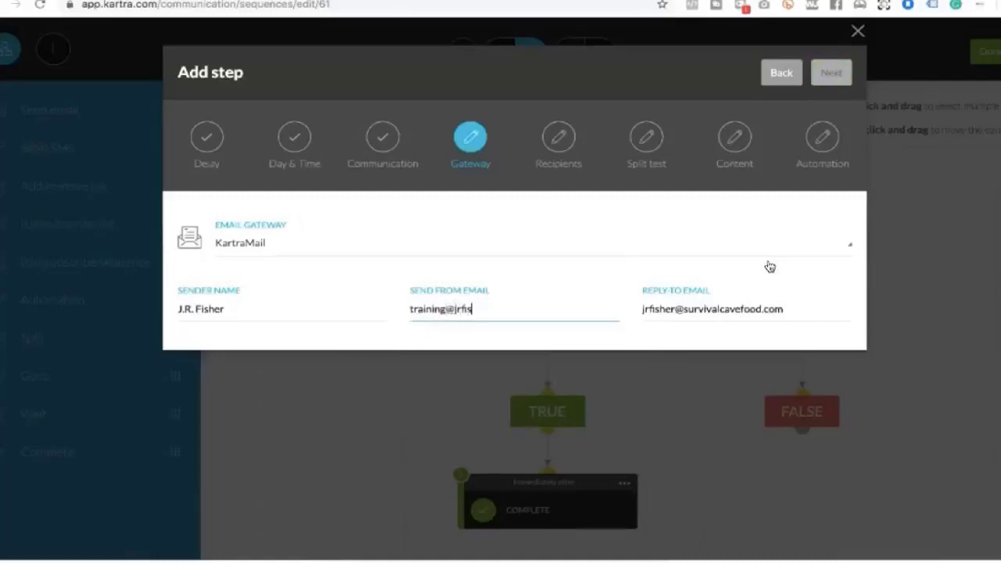
# Finish the send-from email address and copy it into the Reply-To field so both match
pyautogui.write('her.com')
pyautogui.tripleClick(484, 308)
pyautogui.press('Right')
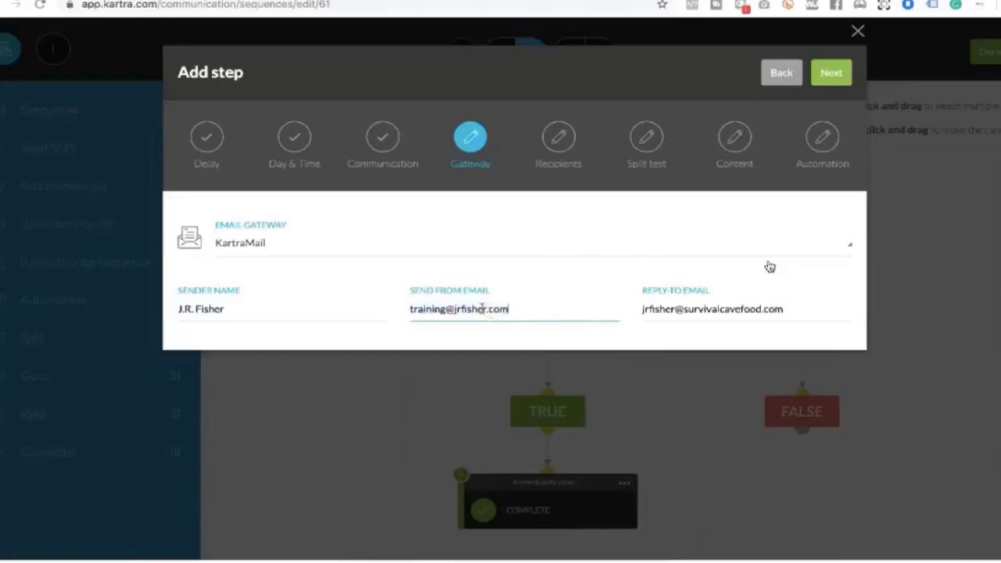
pyautogui.tripleClick(482, 308)
pyautogui.hotkey('ctrl', 'c')
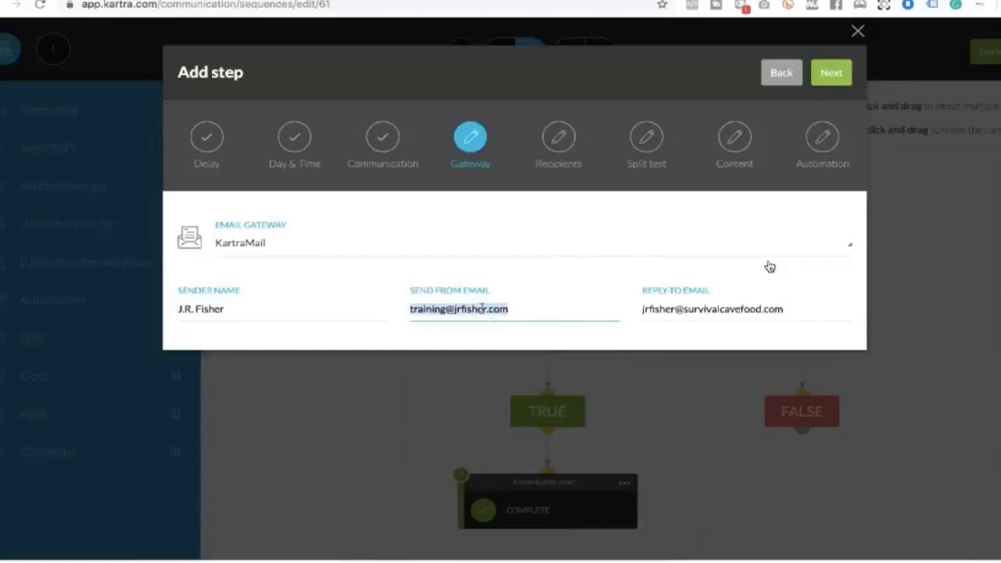
pyautogui.tripleClick(707, 309)
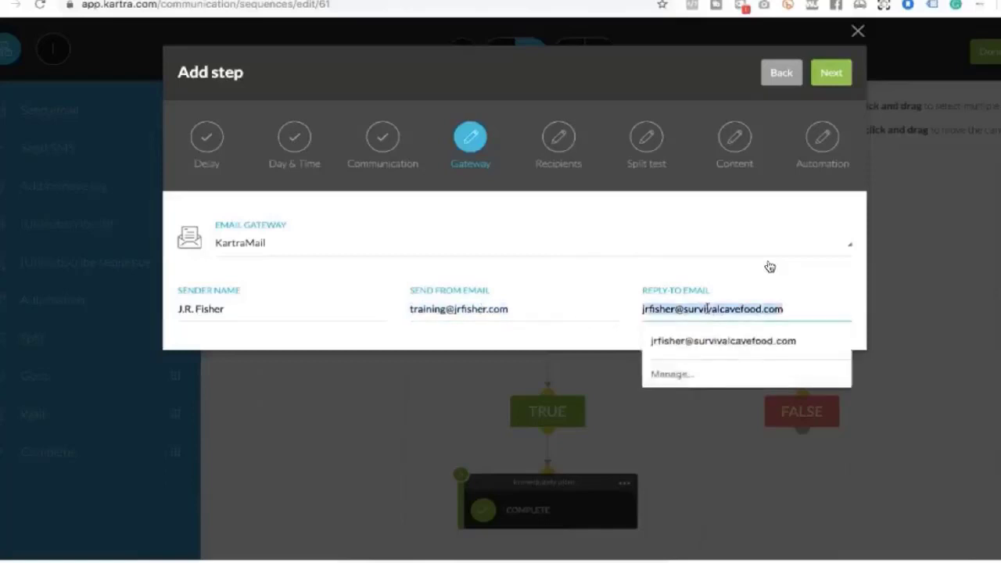
pyautogui.hotkey('ctrl', 'v')
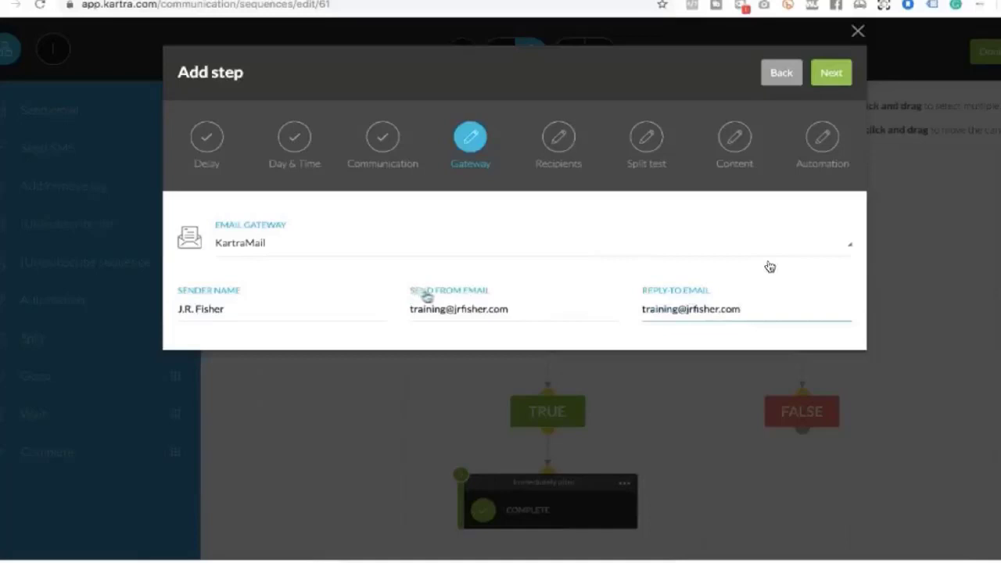
# Add a SEND IF rule: 'Does not have tag' with the 'Inner circle buyer' tag
pyautogui.click(833, 82)
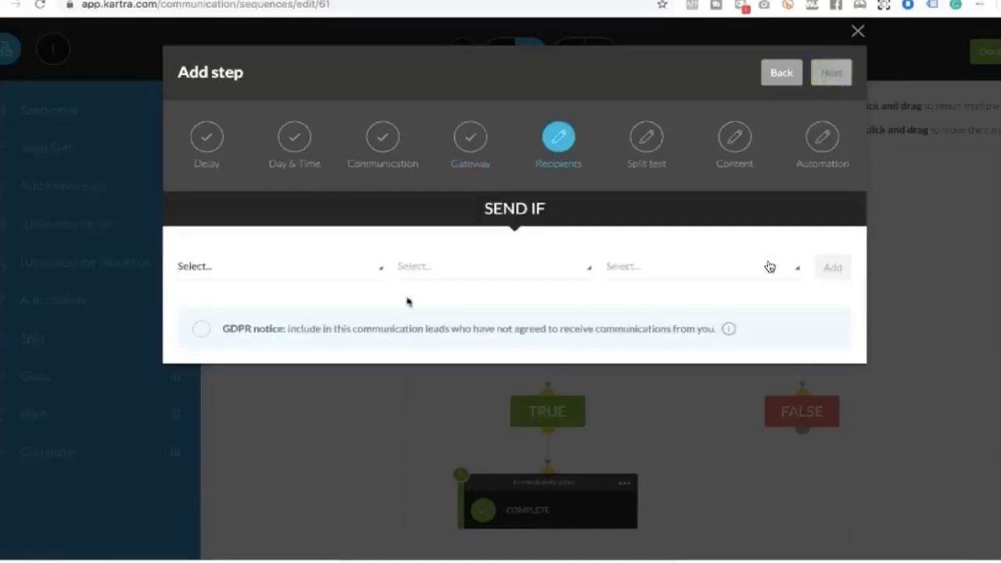
pyautogui.click(278, 271)
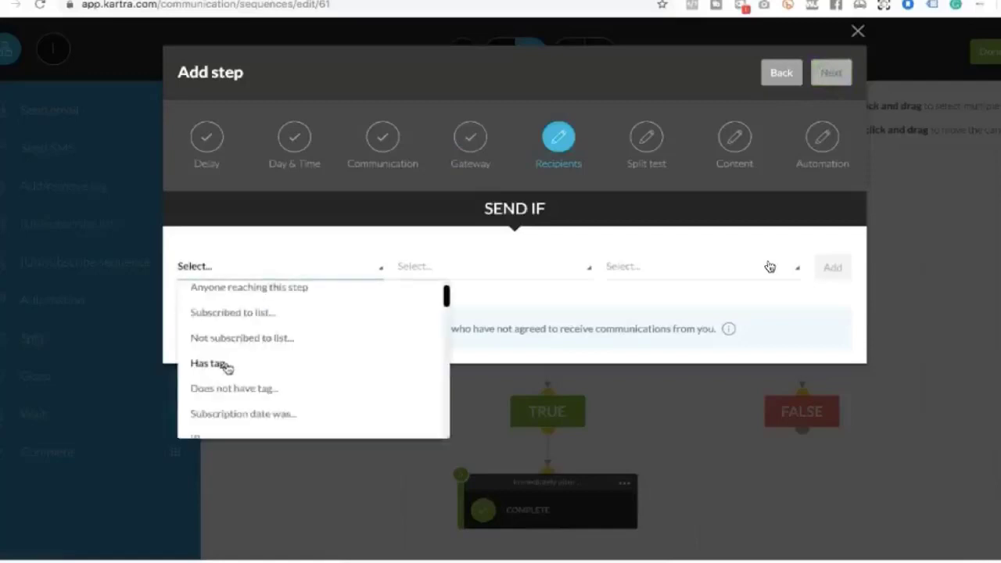
pyautogui.click(223, 388)
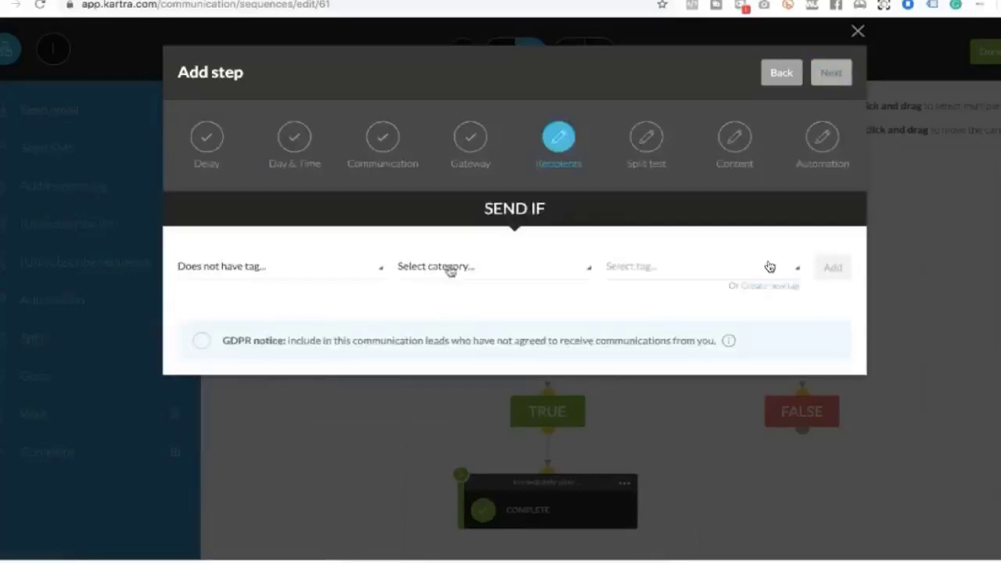
pyautogui.click(451, 271)
pyautogui.click(431, 396)
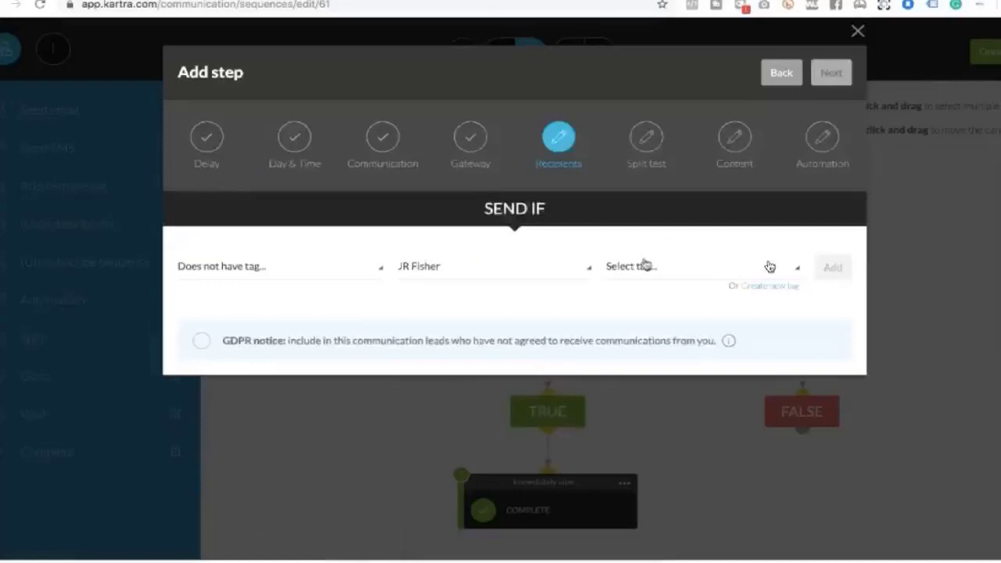
pyautogui.click(643, 264)
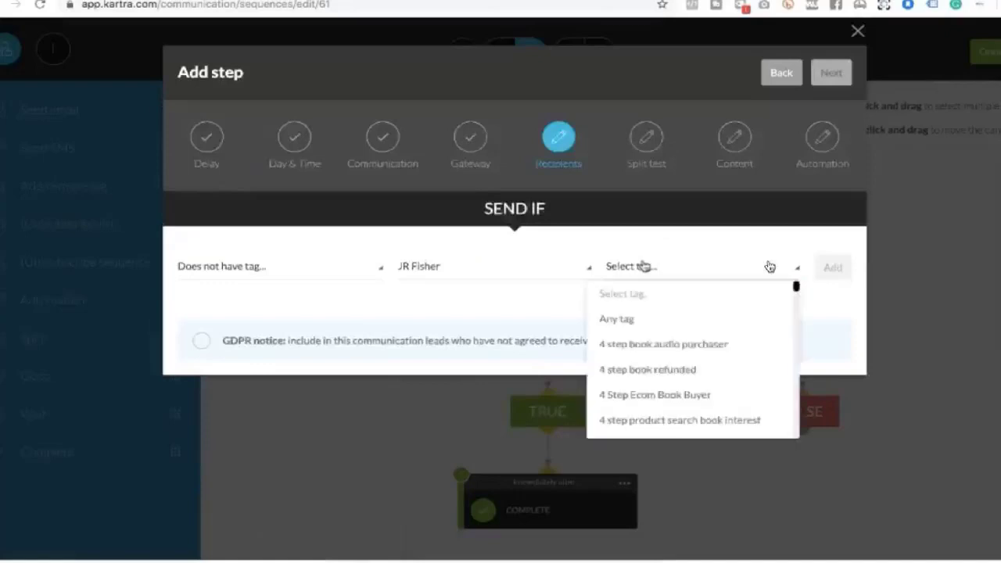
pyautogui.scroll(-8, 650, 332)
pyautogui.scroll(-10, 650, 332)
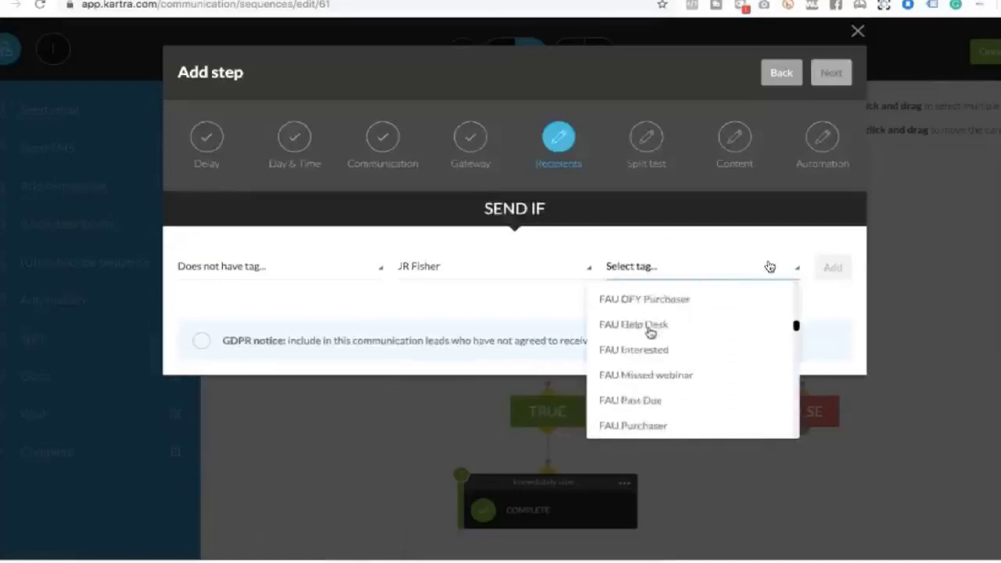
pyautogui.scroll(-10, 650, 332)
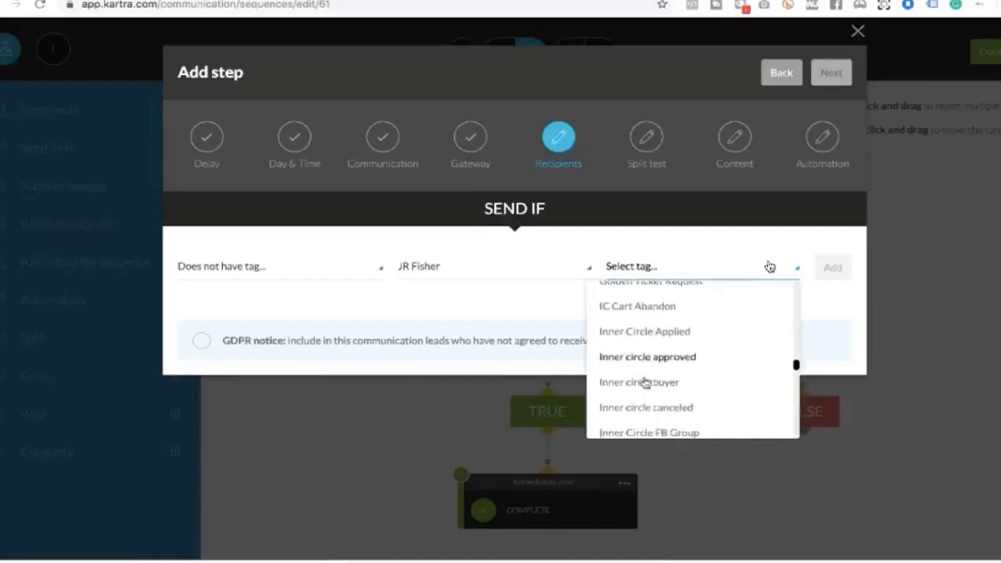
pyautogui.click(646, 383)
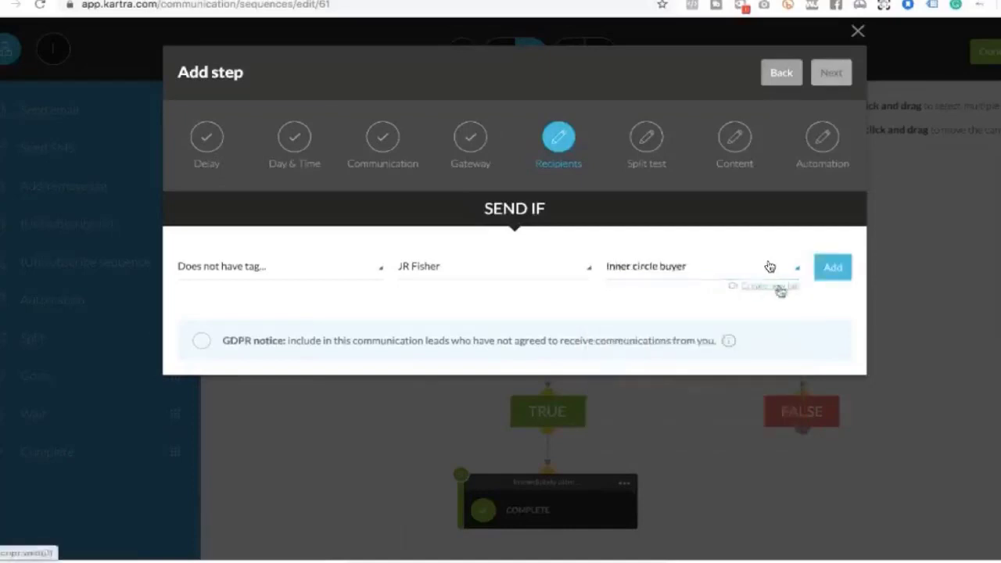
pyautogui.click(831, 268)
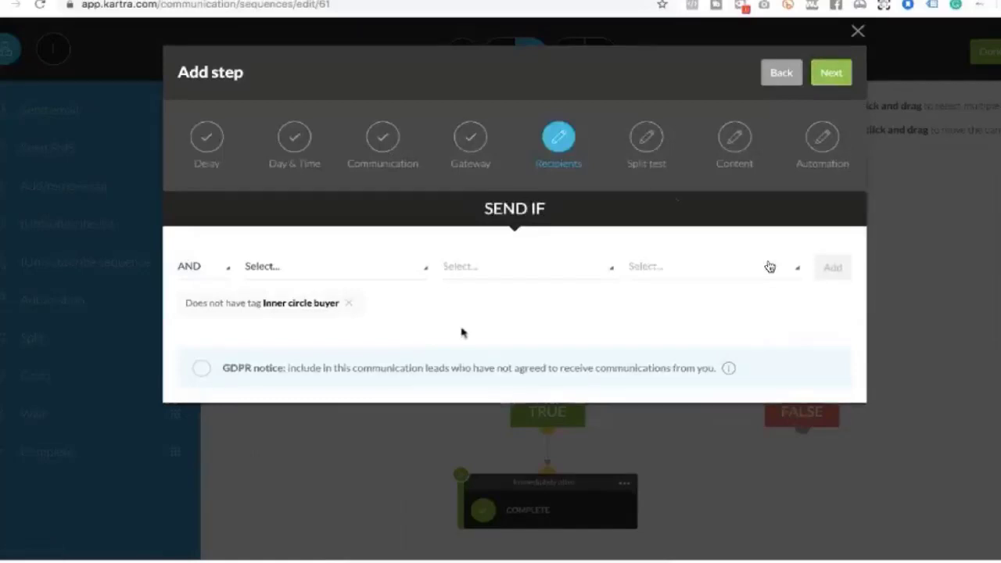
# Choose Single email instead of an A/B split test and continue to the Content step
pyautogui.click(831, 72)
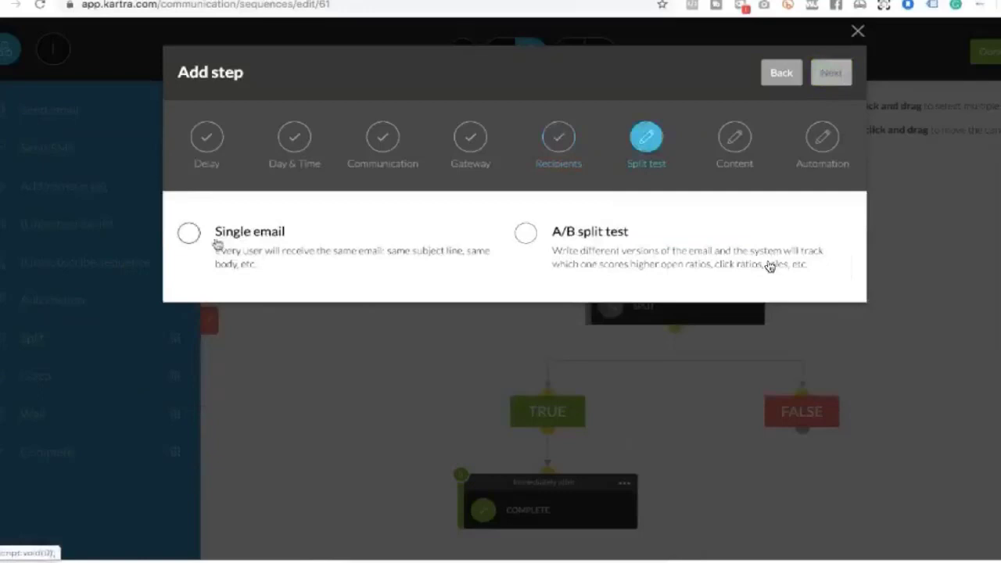
pyautogui.click(188, 232)
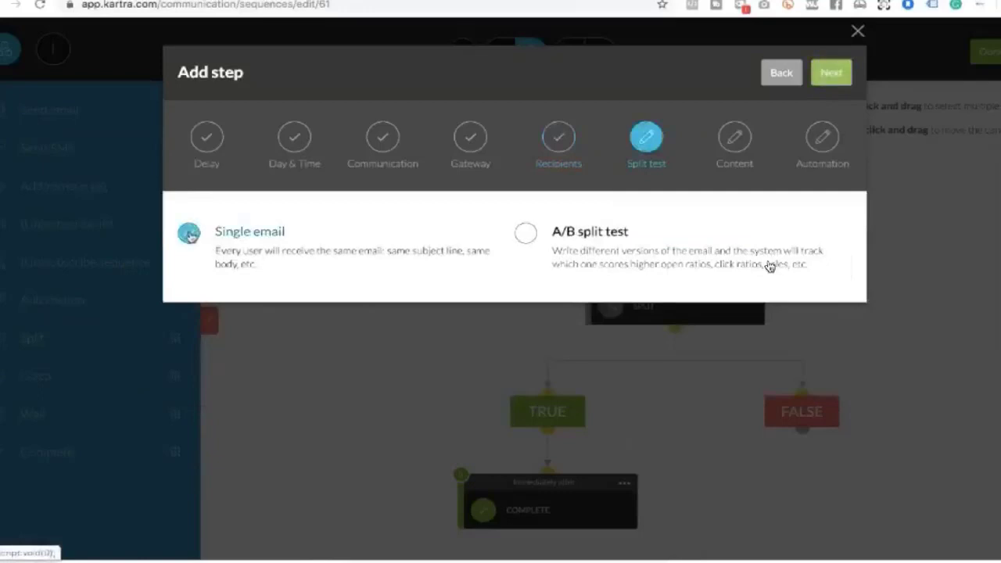
pyautogui.click(830, 79)
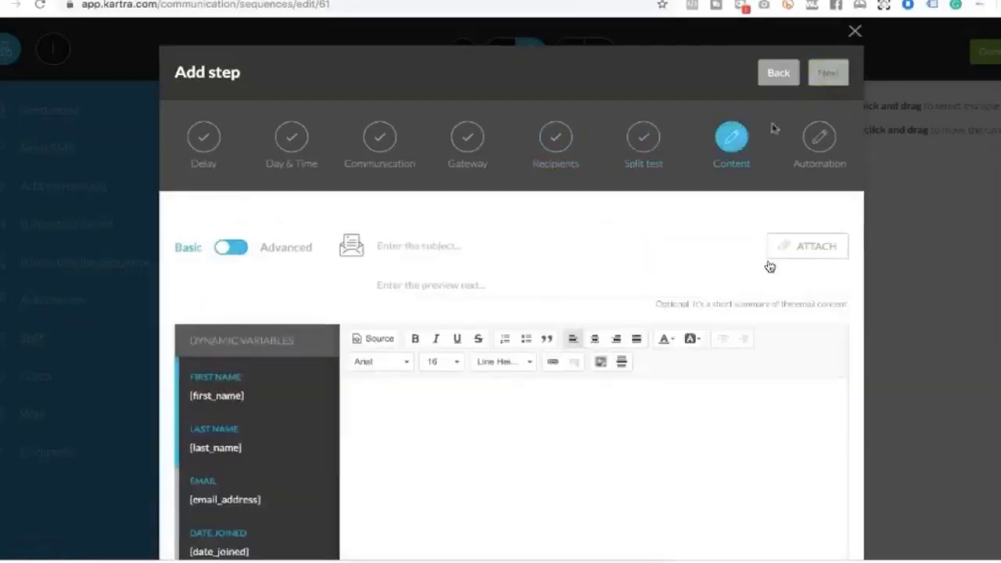
# Enter 'test' as the email subject, preview text and body, then continue to Automation
pyautogui.click(445, 247)
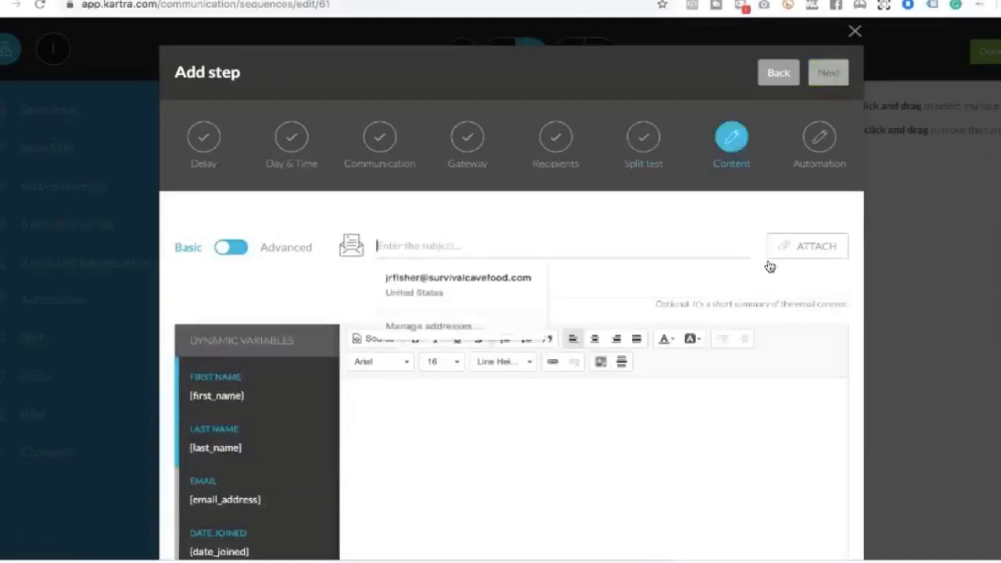
pyautogui.write('test')
pyautogui.click(427, 286)
pyautogui.write('et')
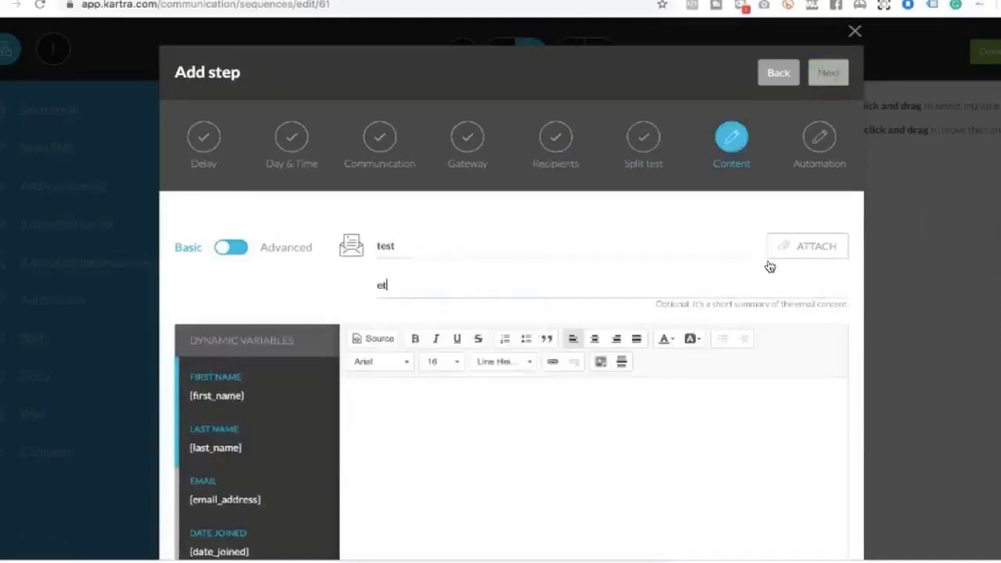
pyautogui.press('BackSpace')
pyautogui.press('BackSpace')
pyautogui.write('te')
pyautogui.press('Tab')
pyautogui.write('ets')
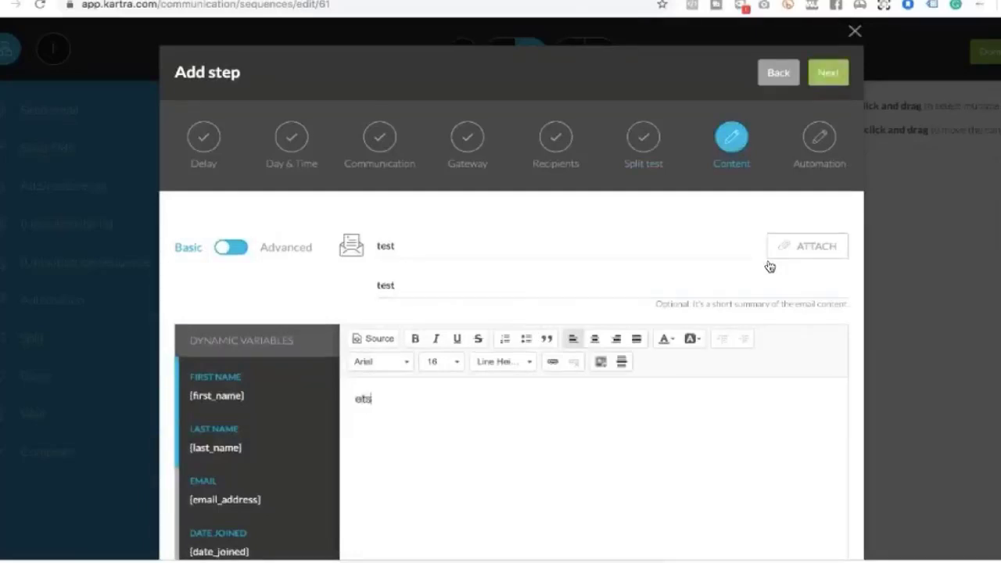
pyautogui.write('tes')
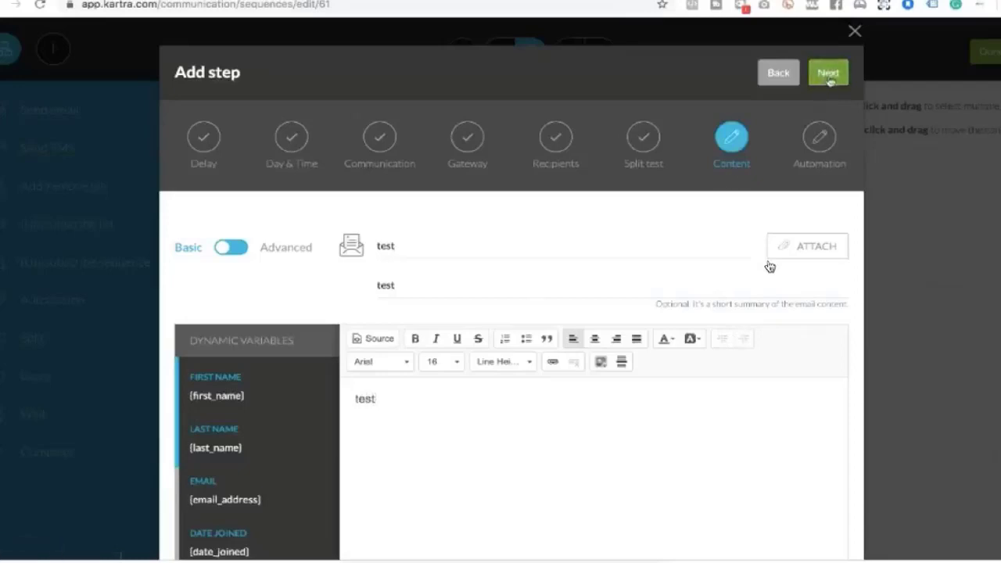
pyautogui.click(830, 78)
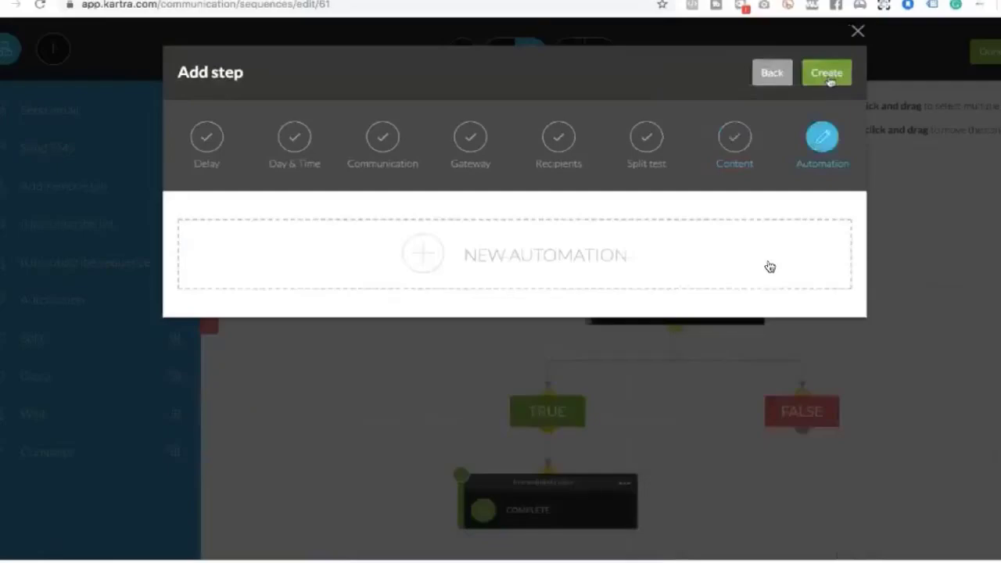
# Create the email step so it appears on the sequence canvas
pyautogui.click(830, 78)
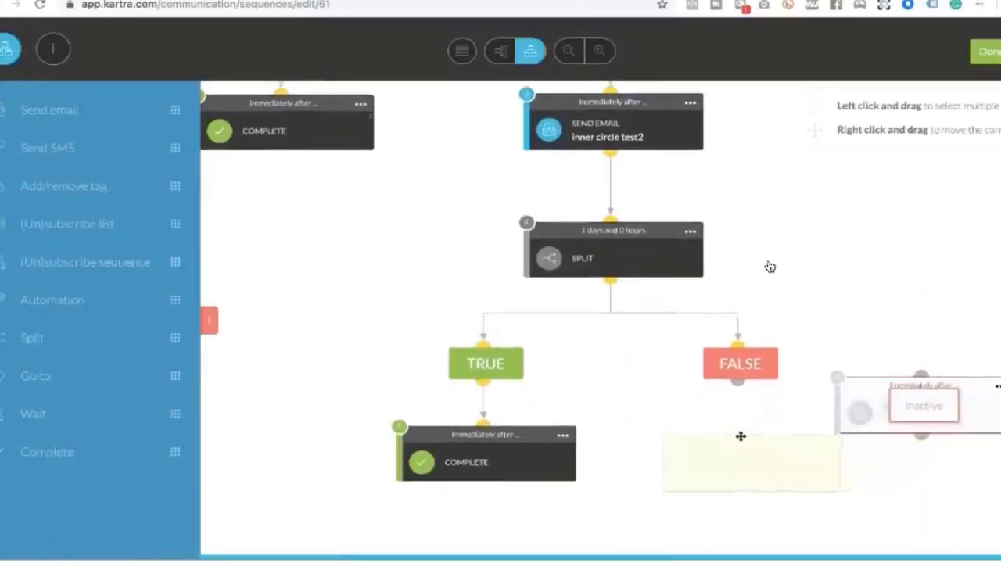
# Connect the 'inner circle test3' email under the FALSE branch, activate it, and arrange the items
pyautogui.click(737, 436)
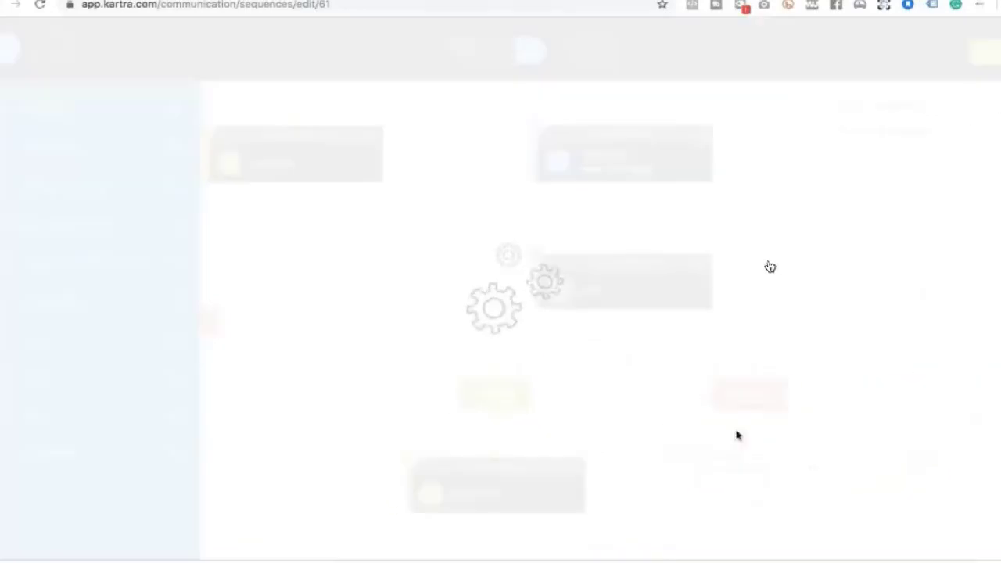
pyautogui.click(809, 468)
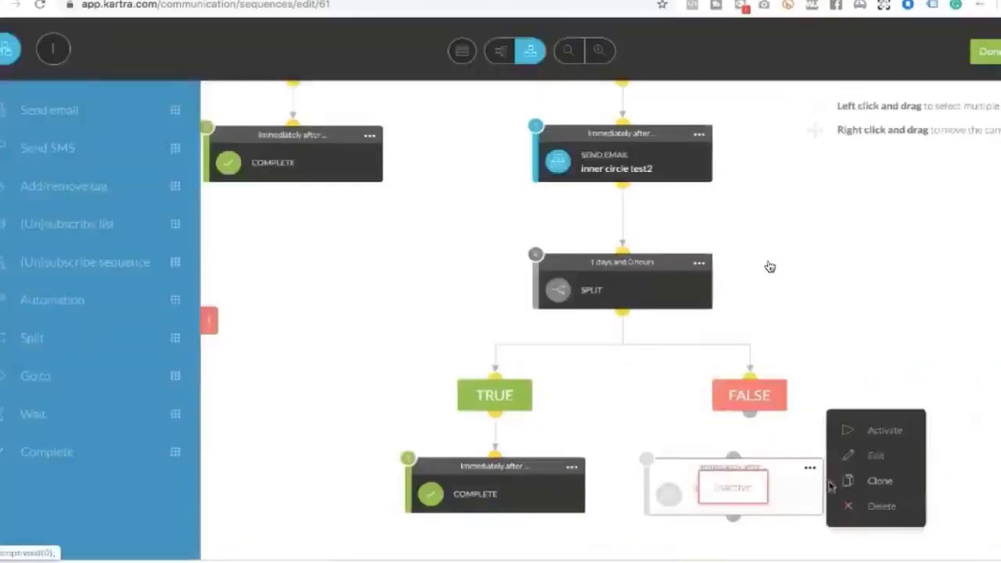
pyautogui.click(879, 429)
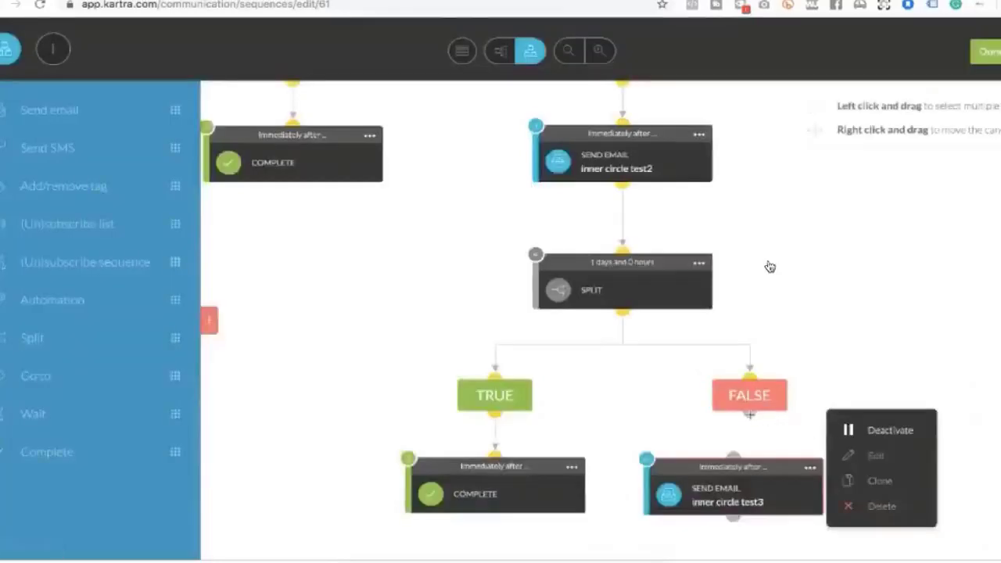
pyautogui.click(736, 437)
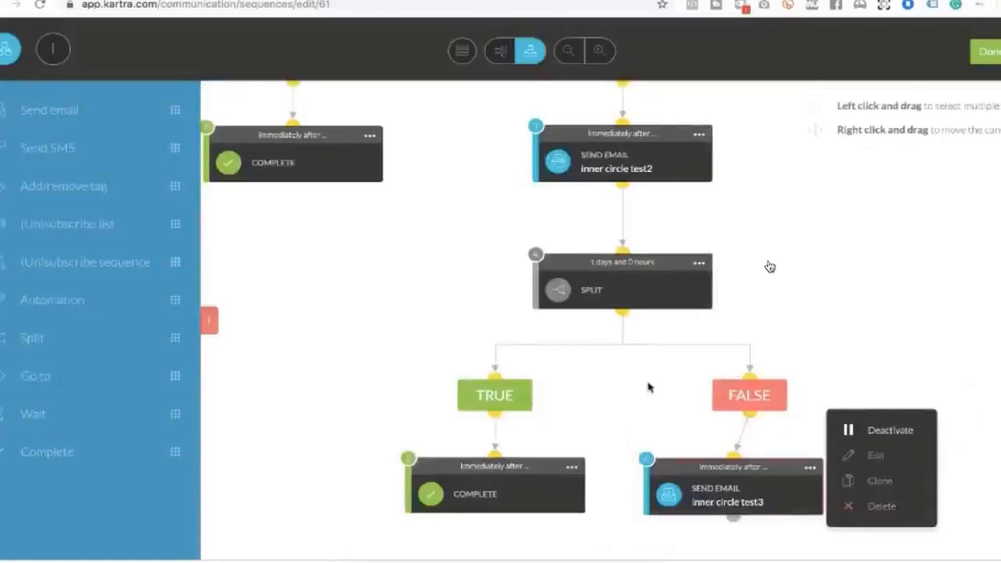
pyautogui.click(456, 59)
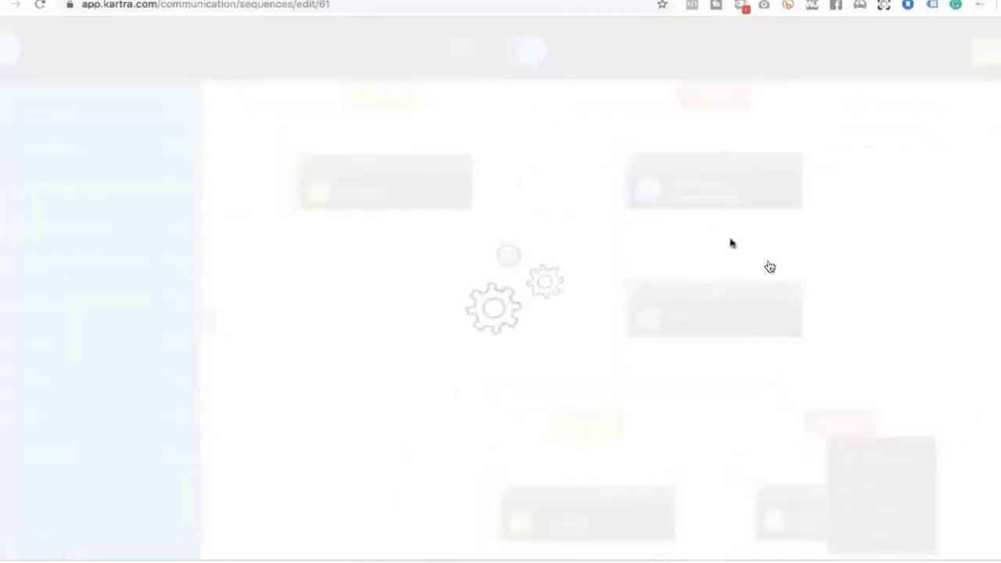
# Collapse the left element sidebar and scroll through the whole sequence flow to review it
pyautogui.click(209, 323)
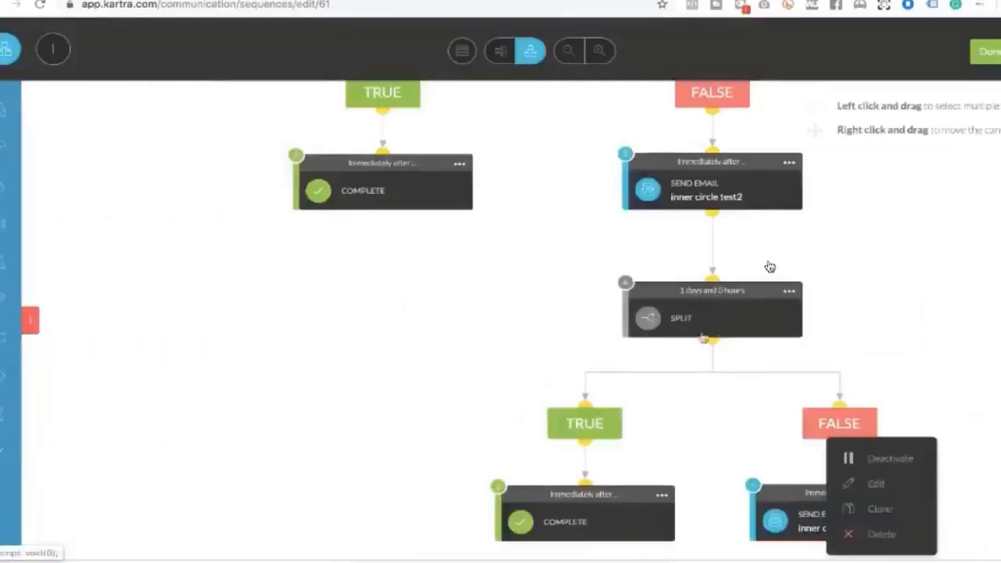
pyautogui.scroll(5, 769, 267)
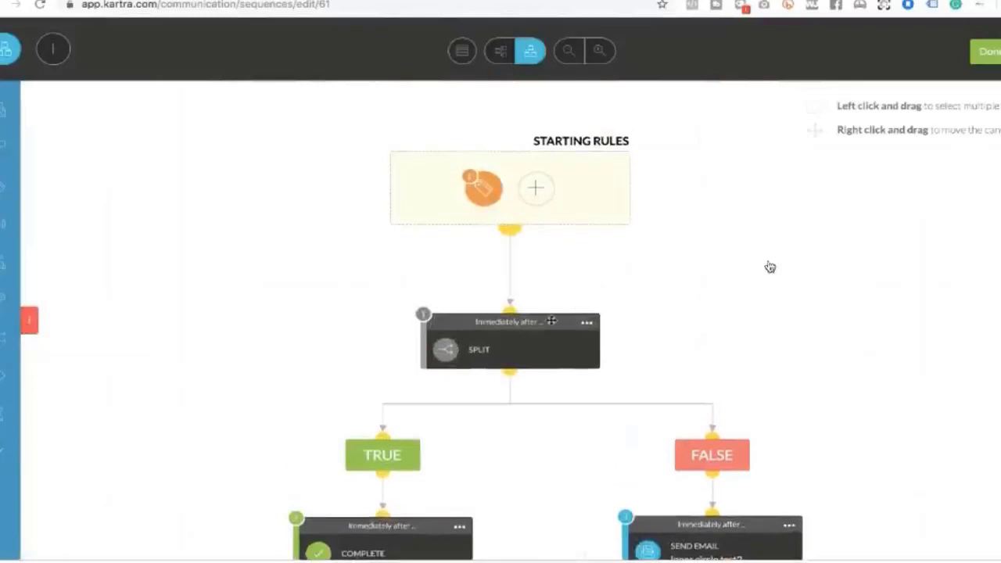
pyautogui.scroll(-2, 551, 321)
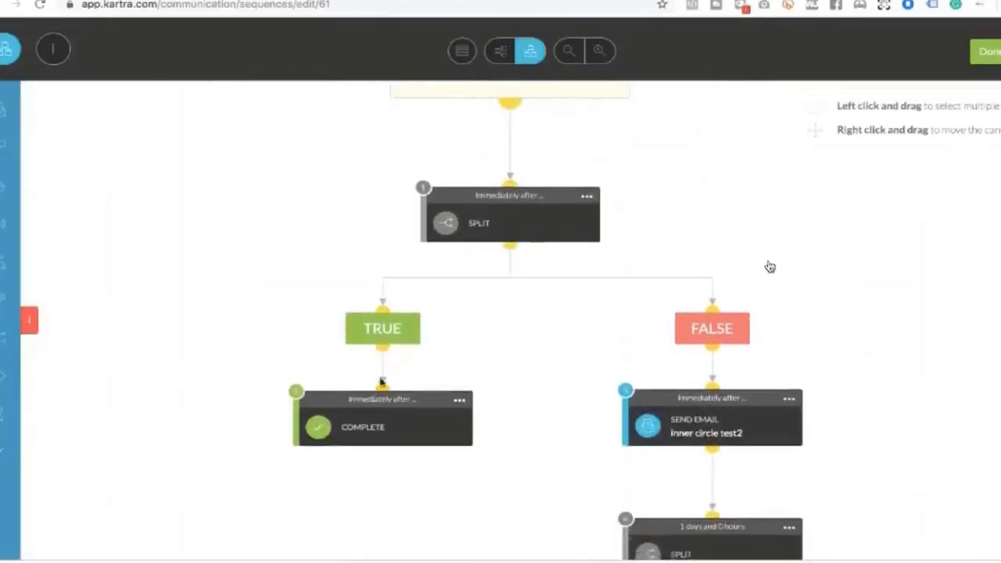
pyautogui.scroll(-2, 898, 306)
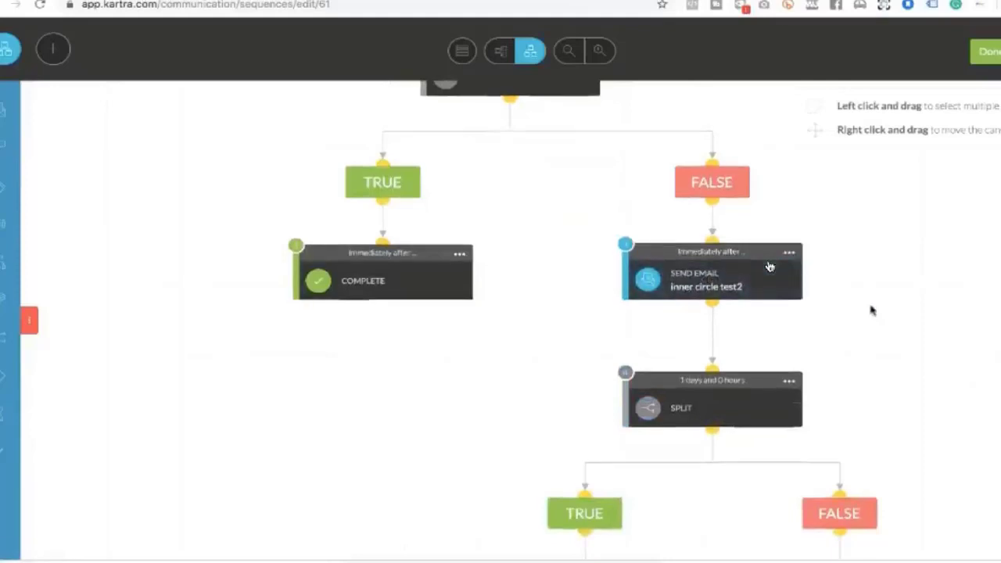
pyautogui.scroll(-1, 871, 311)
pyautogui.scroll(4, 871, 310)
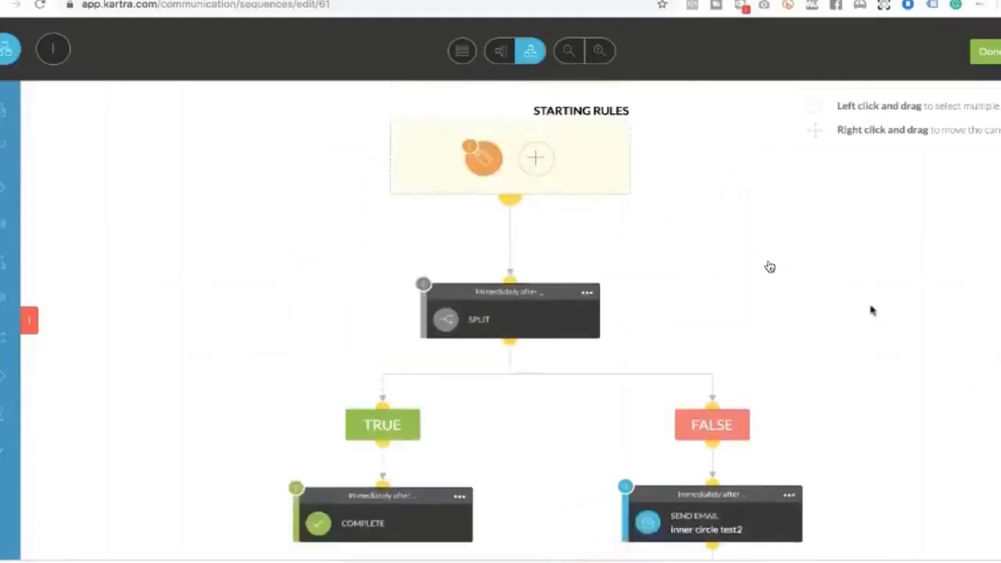
pyautogui.scroll(-5, 871, 310)
pyautogui.scroll(-1, 873, 310)
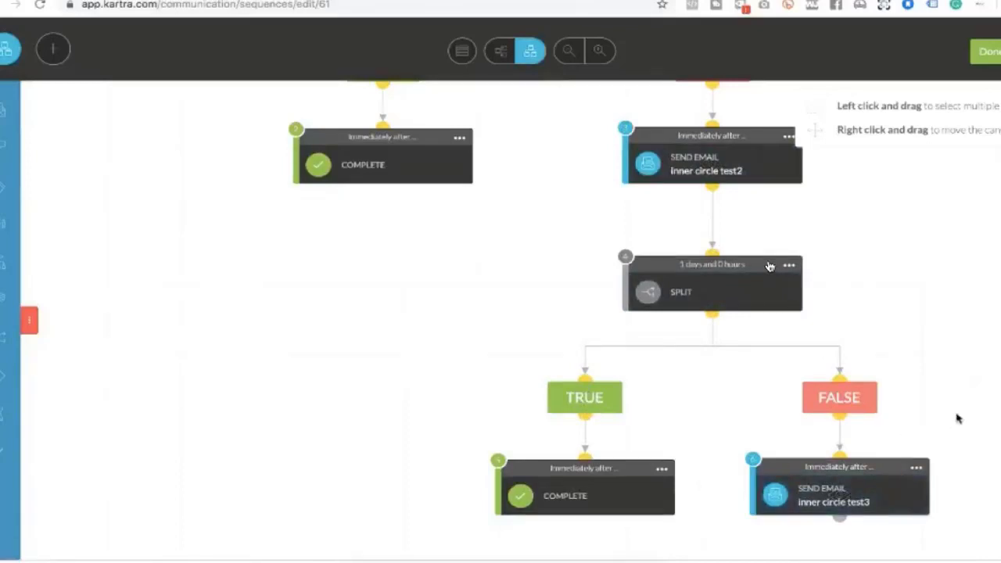
pyautogui.scroll(3, 718, 219)
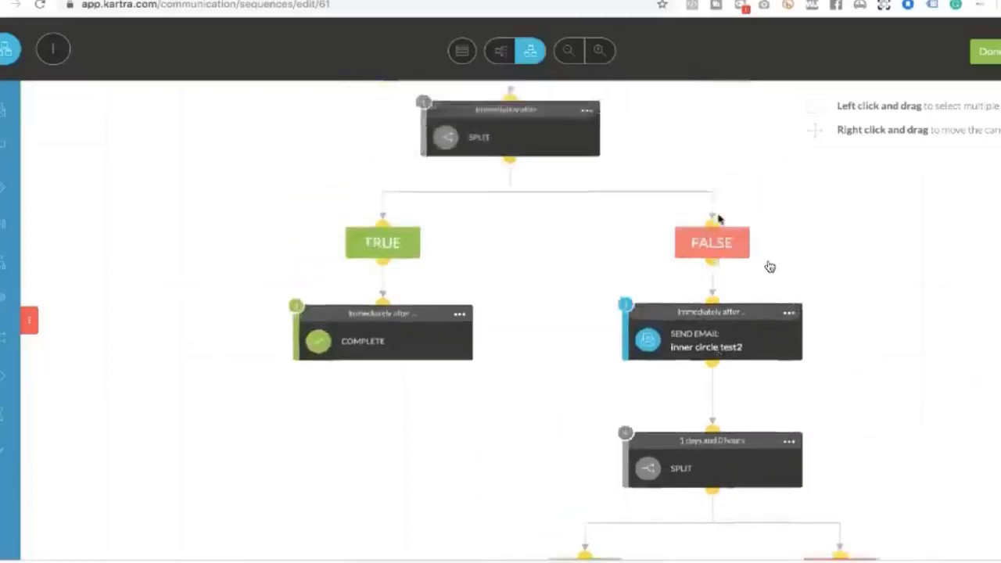
pyautogui.scroll(3, 718, 219)
pyautogui.scroll(-5, 720, 219)
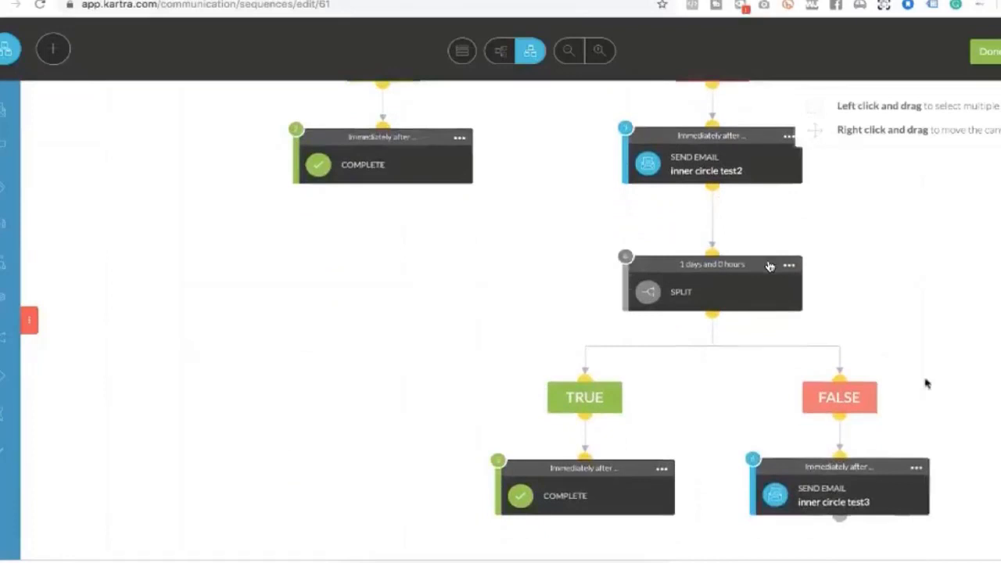
pyautogui.scroll(5, 770, 267)
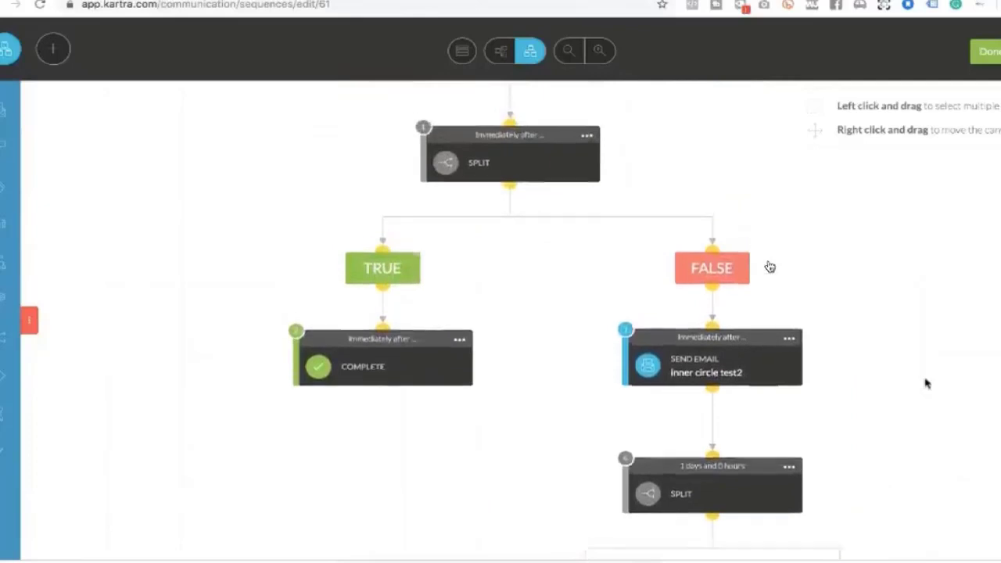